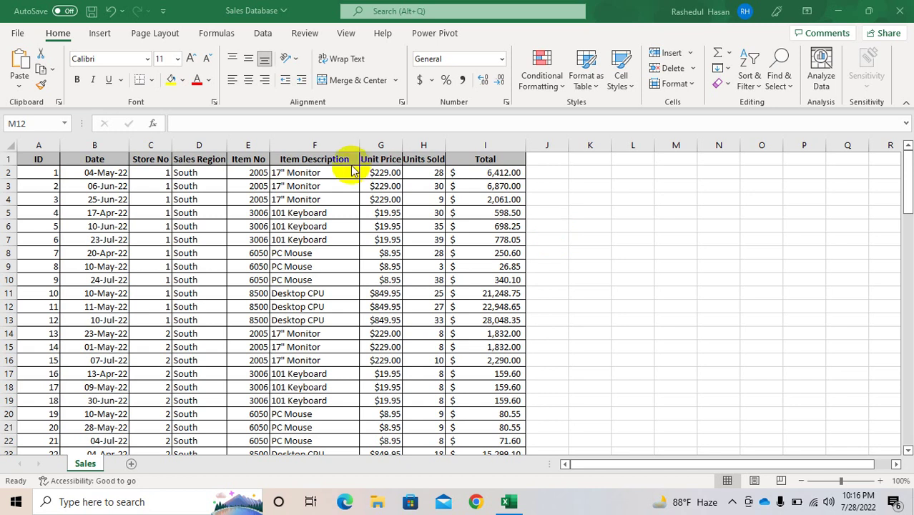
{"action": "left_click", "coordinate": [294, 191]}
{"action": "right_click", "coordinate": [293, 198]}
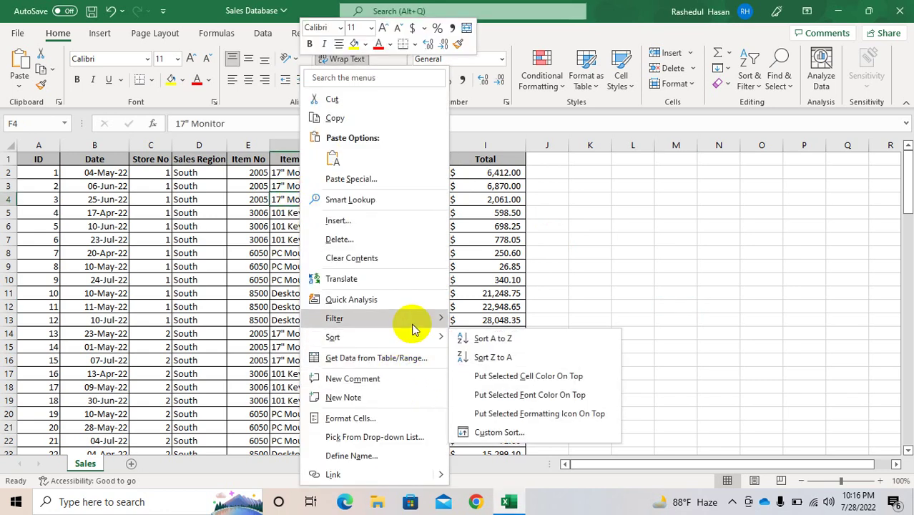
{"action": "mouse_move", "coordinate": [419, 322]}
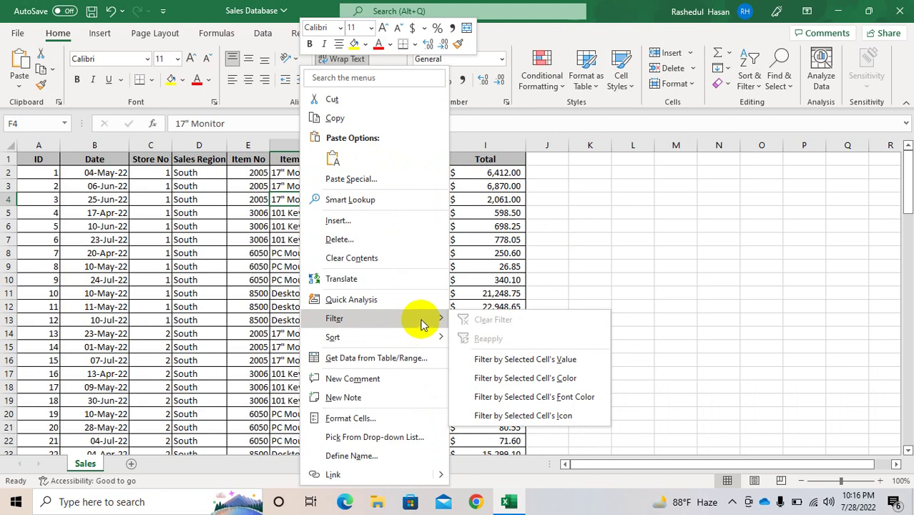
{"action": "left_click", "coordinate": [578, 248]}
- Turn on filtering for the header row of the sales table
{"action": "left_click", "coordinate": [437, 224]}
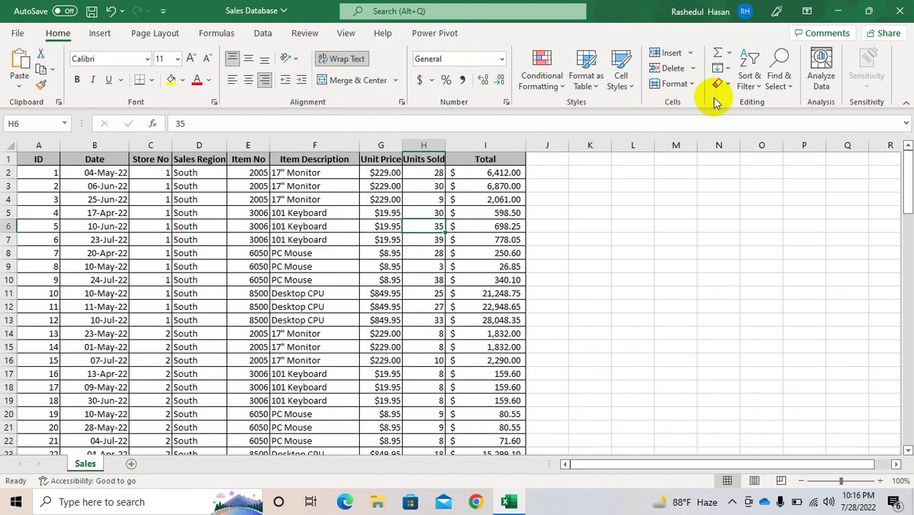
{"action": "left_click", "coordinate": [749, 64]}
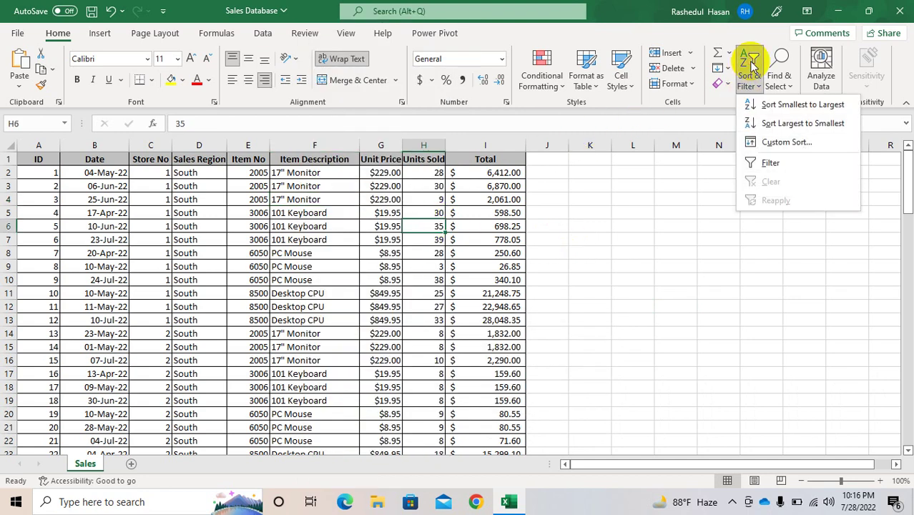
{"action": "left_click", "coordinate": [770, 162]}
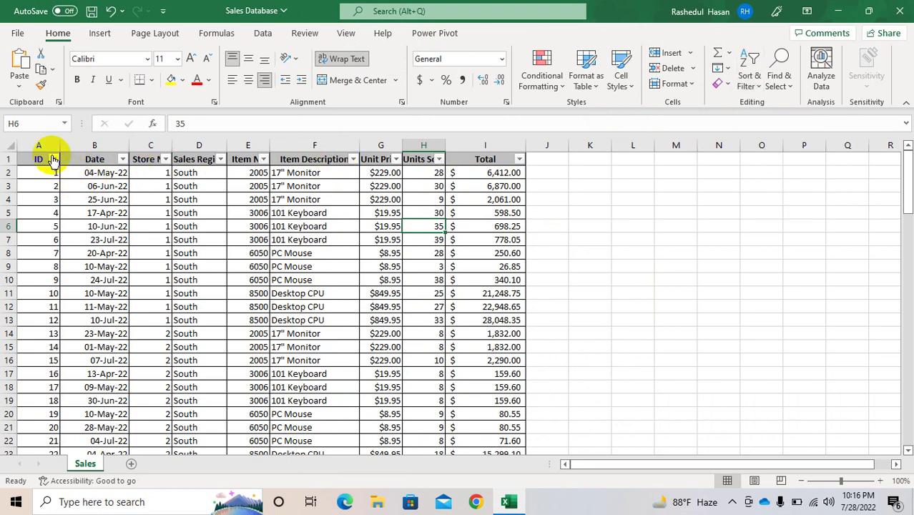
{"action": "left_click", "coordinate": [263, 33]}
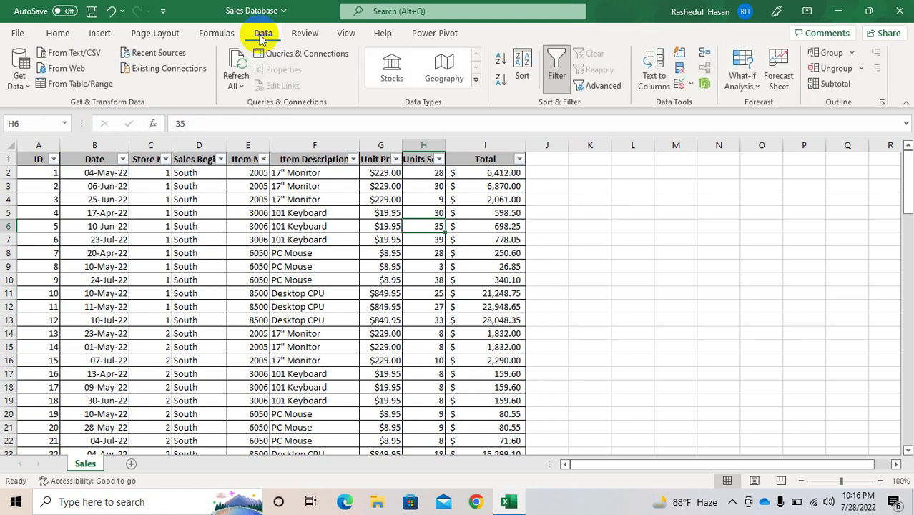
{"action": "left_click", "coordinate": [462, 218]}
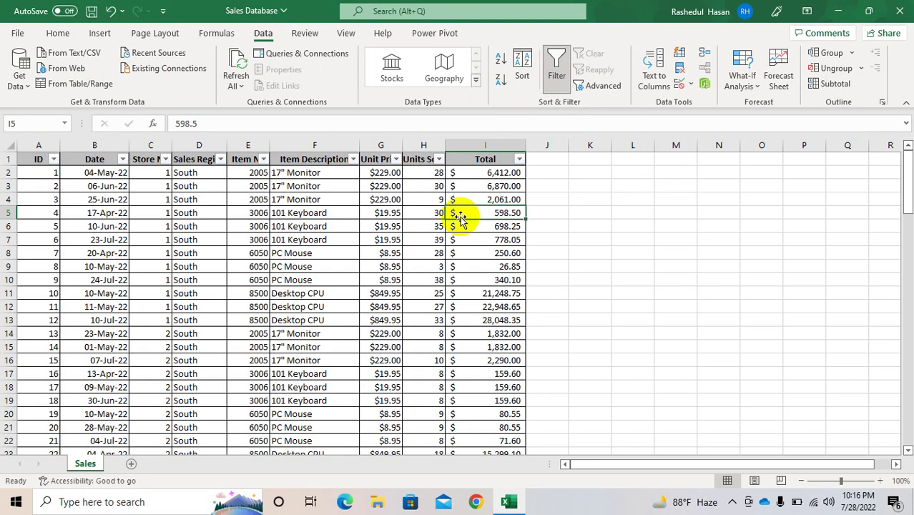
{"action": "left_click", "coordinate": [608, 198]}
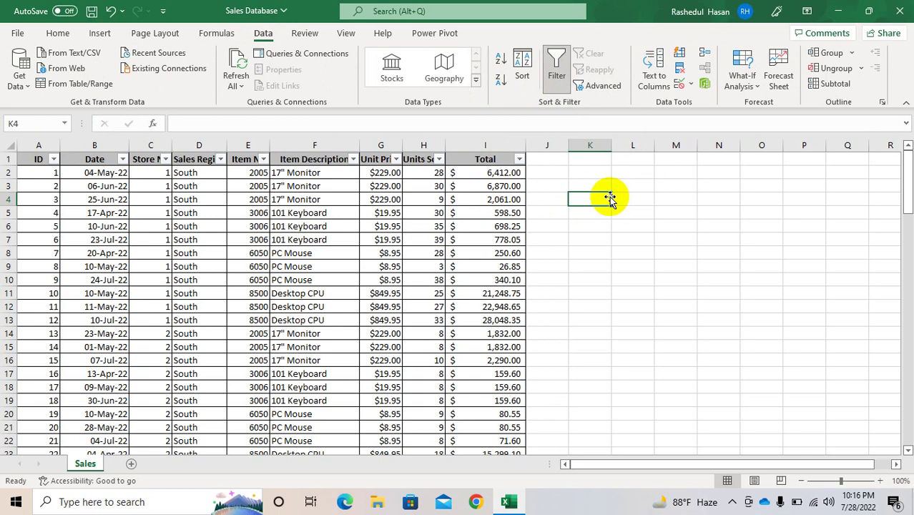
- Examine the regions in the Sales Region column and the values offered in its filter list
{"action": "left_click", "coordinate": [220, 159]}
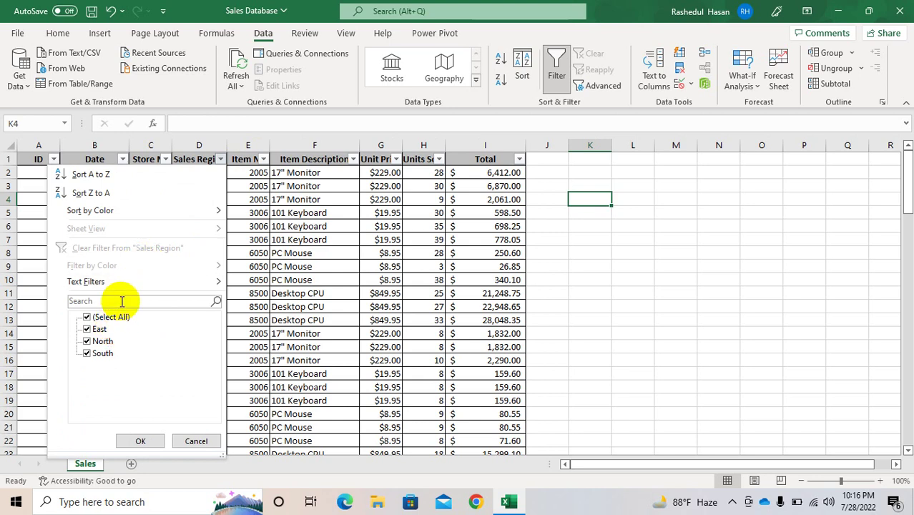
{"action": "left_click", "coordinate": [294, 279]}
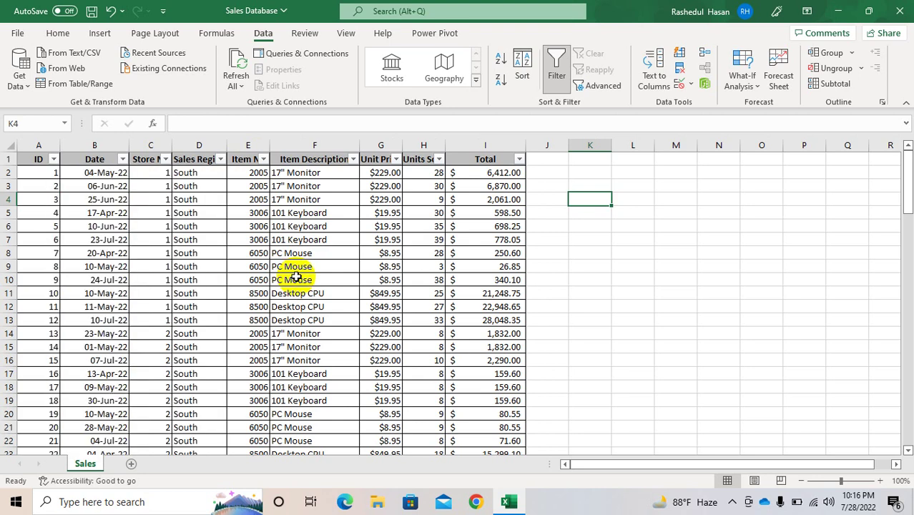
{"action": "left_click", "coordinate": [206, 167]}
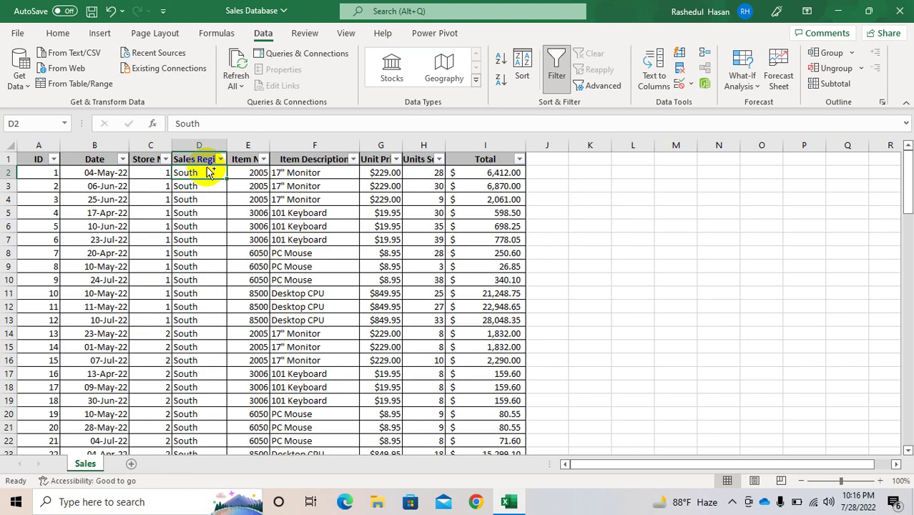
{"action": "key", "text": "ctrl+shift+Down"}
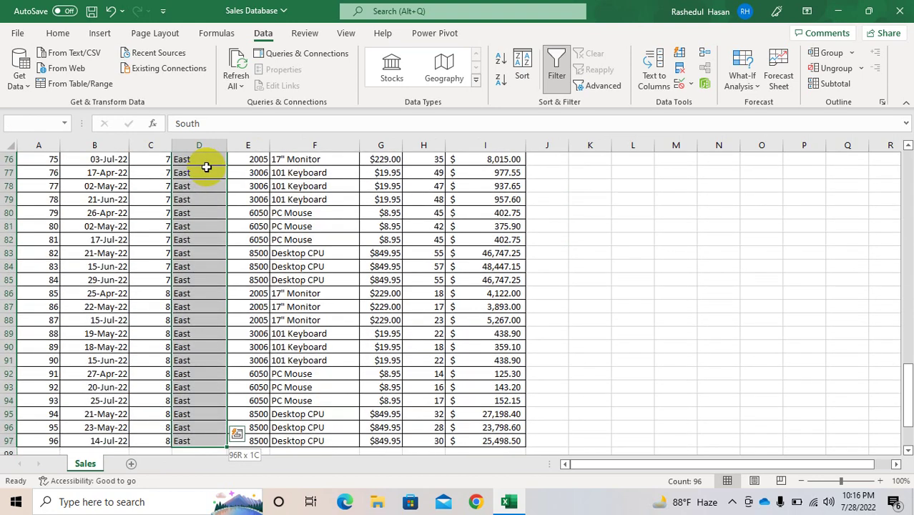
{"action": "key", "text": "ctrl+shift+Up"}
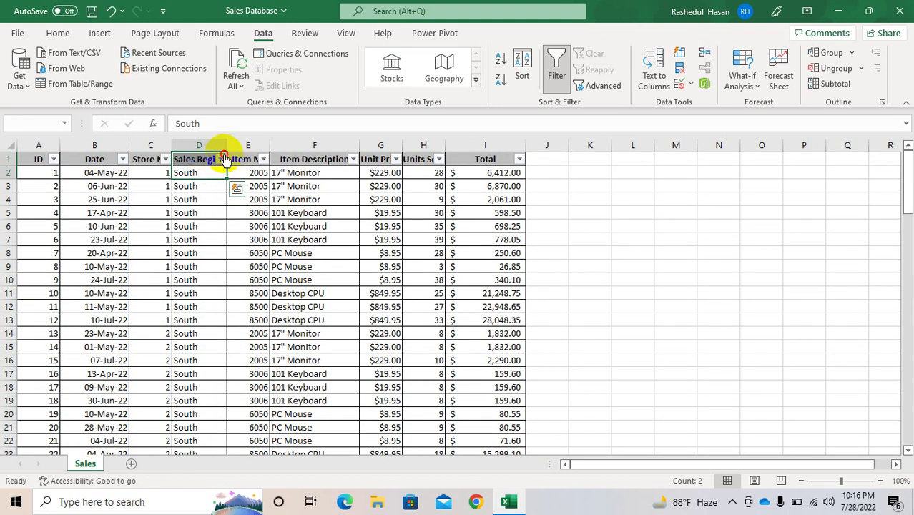
{"action": "left_click", "coordinate": [222, 159]}
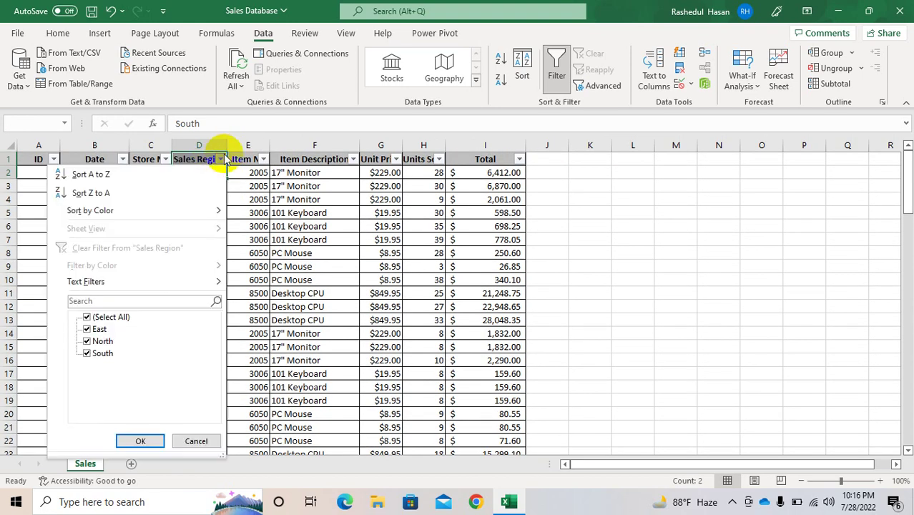
{"action": "left_click", "coordinate": [116, 328]}
{"action": "left_click", "coordinate": [112, 341]}
{"action": "key", "text": "Return"}
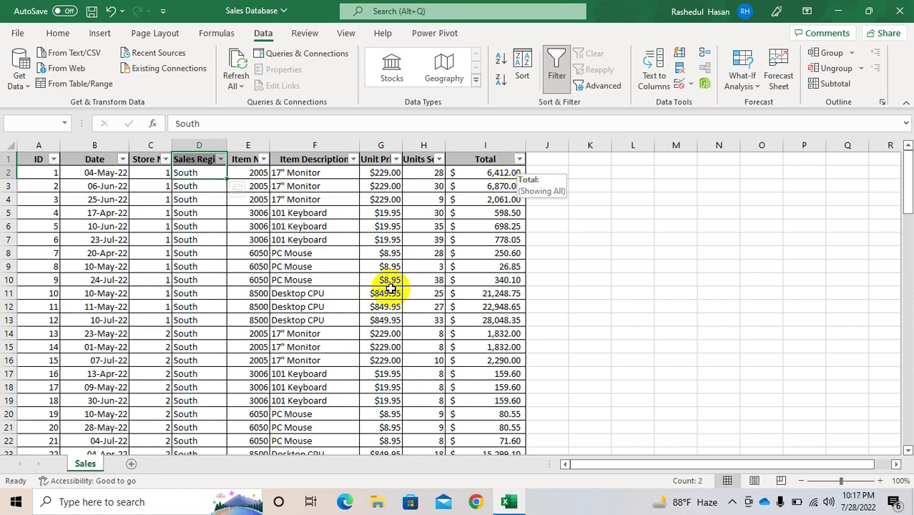
- Examine the filter list of the Total column down to its largest amounts and check the Date column's filter list
{"action": "left_click", "coordinate": [519, 158]}
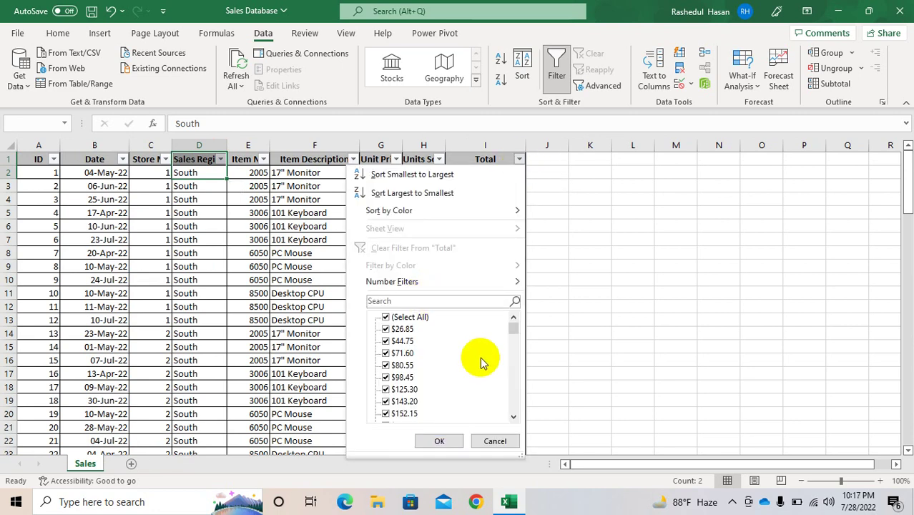
{"action": "left_click", "coordinate": [511, 384]}
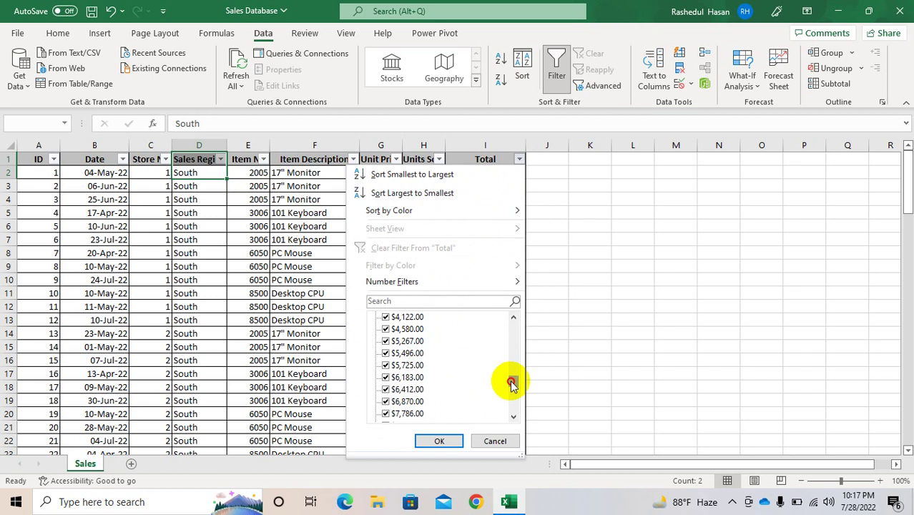
{"action": "left_click_drag", "start_coordinate": [512, 383], "coordinate": [504, 433]}
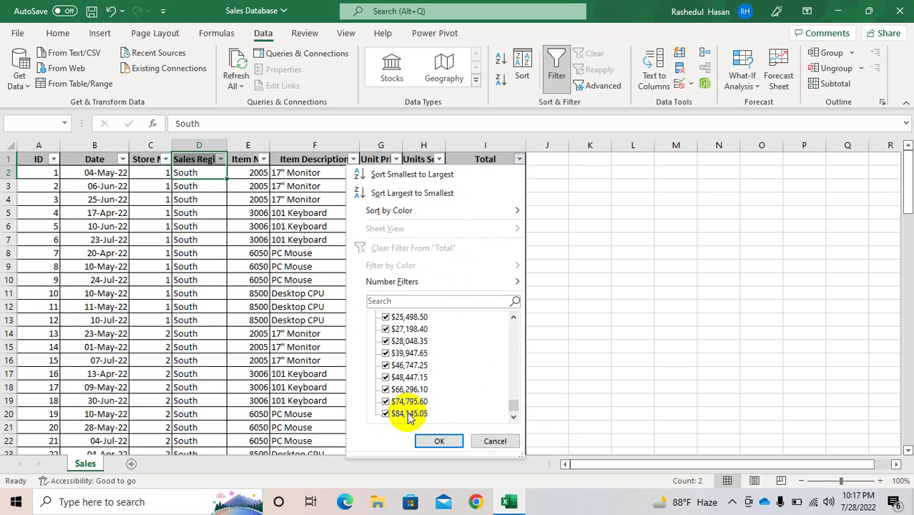
{"action": "left_click", "coordinate": [589, 310]}
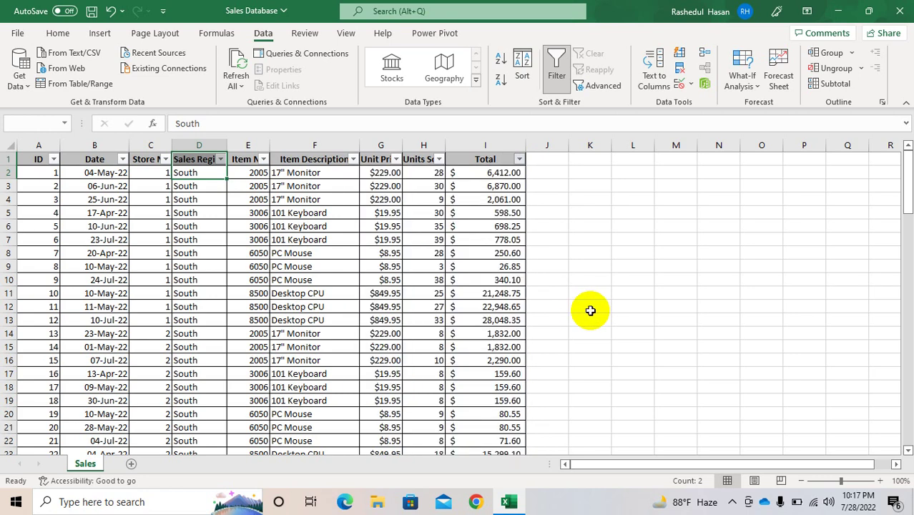
{"action": "left_click", "coordinate": [120, 159]}
{"action": "left_click", "coordinate": [245, 288]}
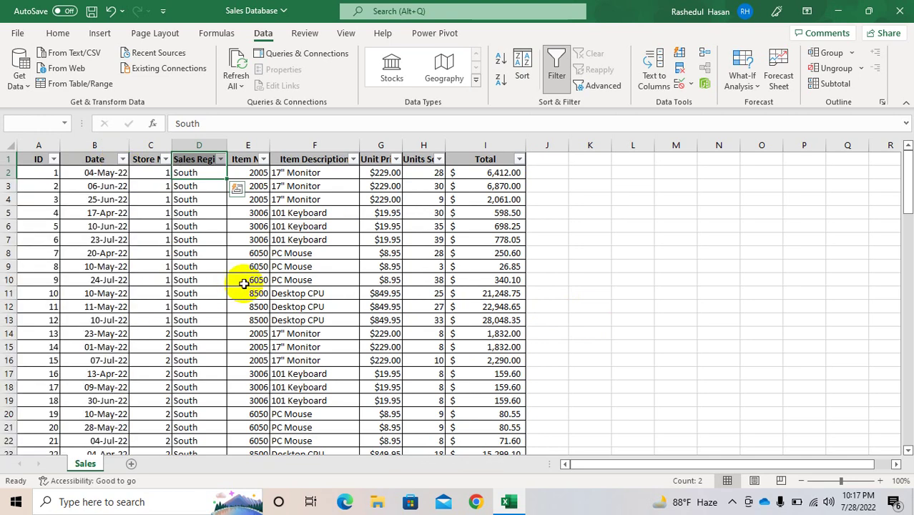
- Filter the Sales Region column to show only East
{"action": "left_click_drag", "start_coordinate": [197, 175], "coordinate": [217, 166]}
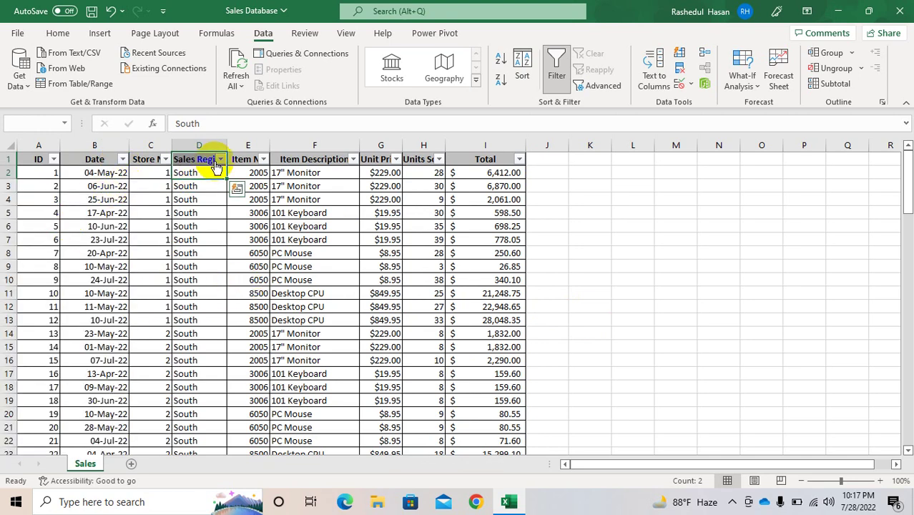
{"action": "left_click", "coordinate": [219, 160]}
{"action": "left_click", "coordinate": [97, 318]}
{"action": "left_click", "coordinate": [91, 329]}
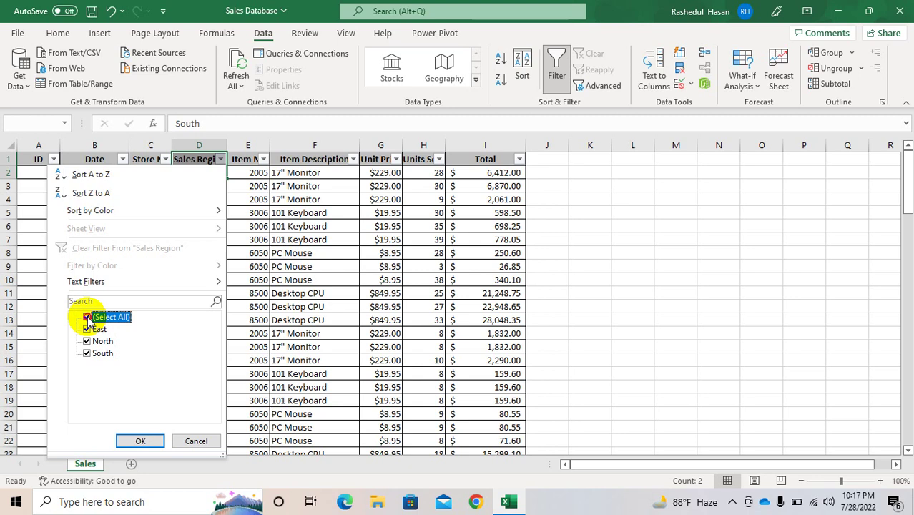
{"action": "left_click", "coordinate": [87, 317]}
{"action": "left_click", "coordinate": [91, 330]}
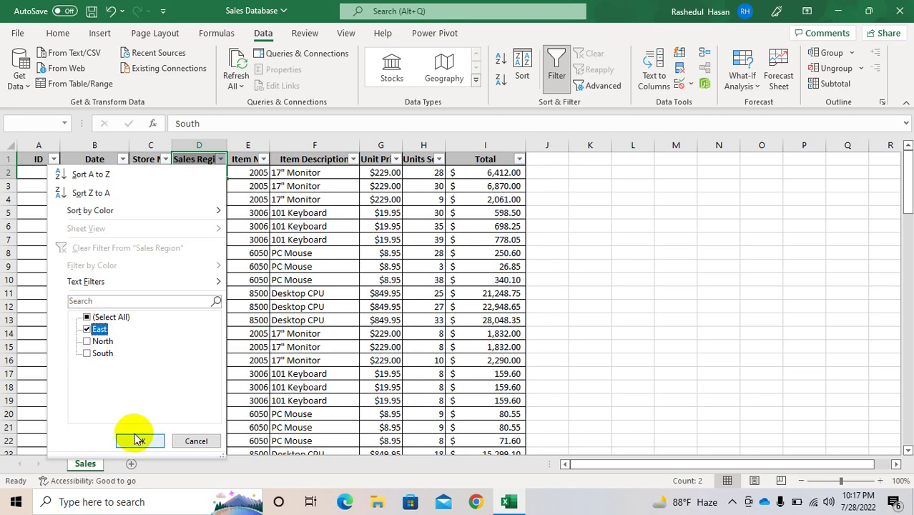
{"action": "left_click", "coordinate": [138, 439]}
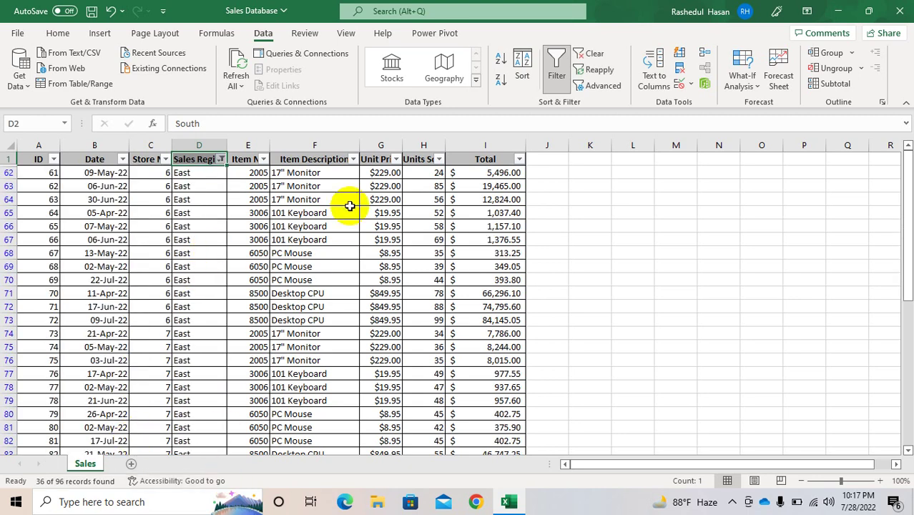
- Clear the filter from the Sales Region column
{"action": "left_click", "coordinate": [352, 159]}
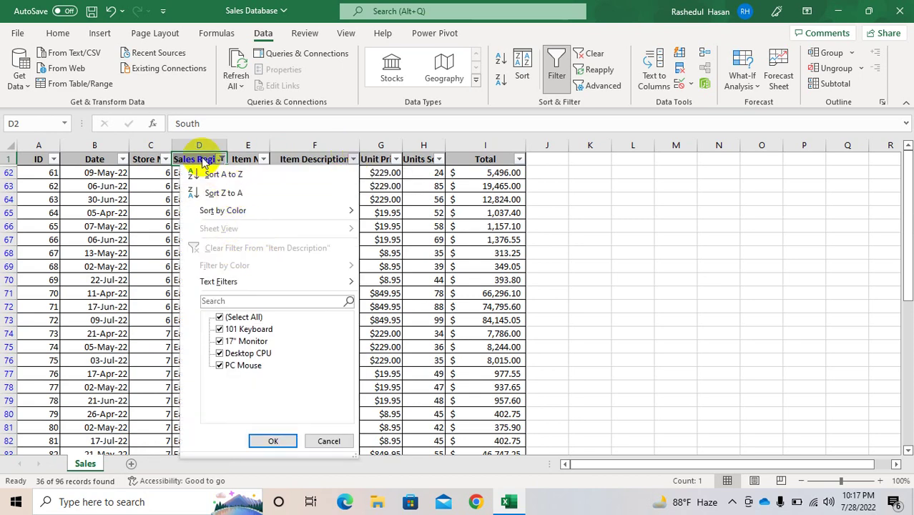
{"action": "left_click", "coordinate": [153, 268]}
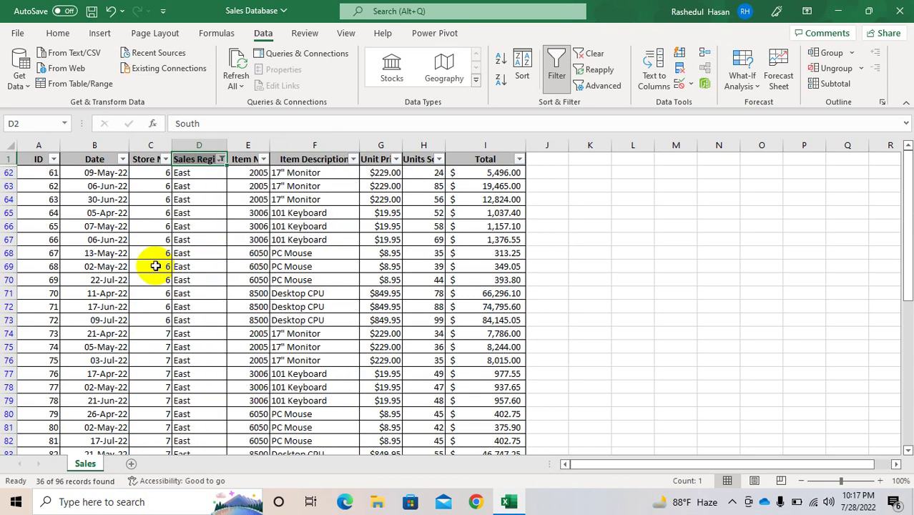
{"action": "left_click", "coordinate": [221, 159]}
{"action": "left_click", "coordinate": [181, 249]}
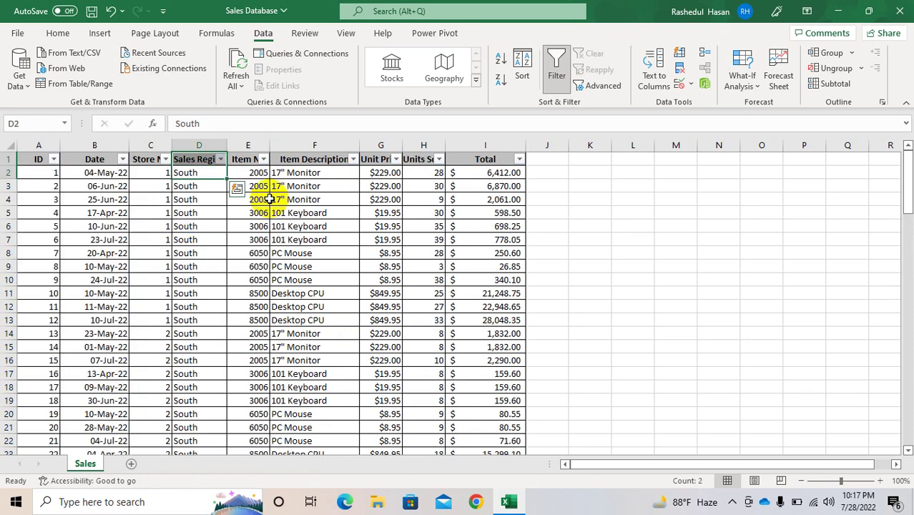
- Filter the Item Description column to 101 Keyboard and 17" Monitor, and clear the filter again to show all records
{"action": "left_click", "coordinate": [353, 160]}
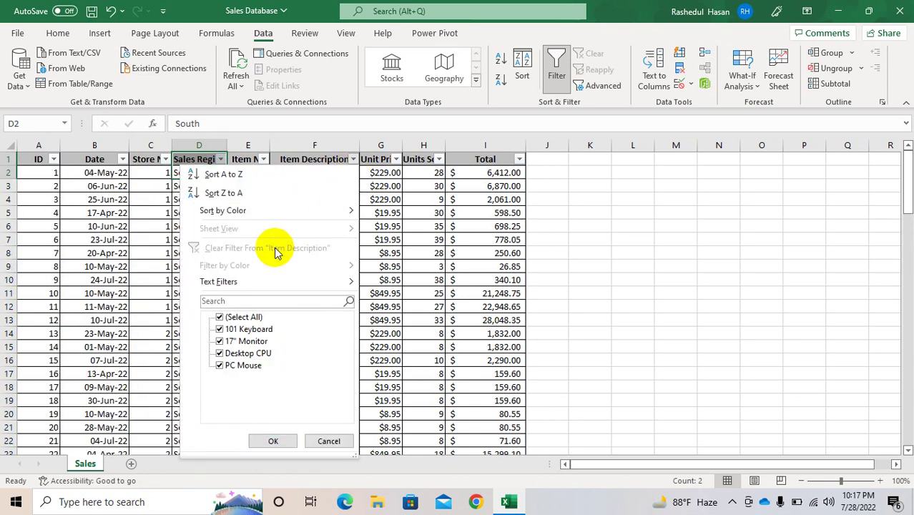
{"action": "left_click", "coordinate": [259, 317]}
{"action": "left_click", "coordinate": [243, 330]}
{"action": "left_click", "coordinate": [222, 342]}
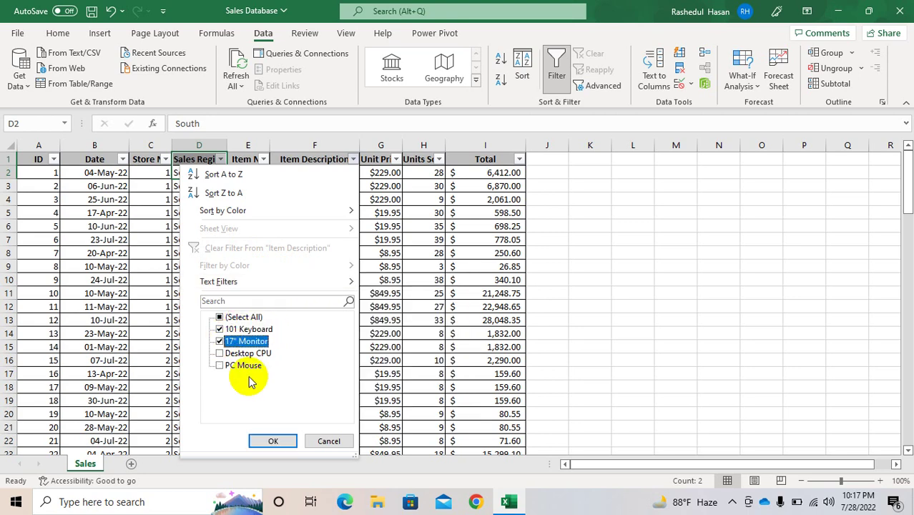
{"action": "left_click", "coordinate": [284, 439]}
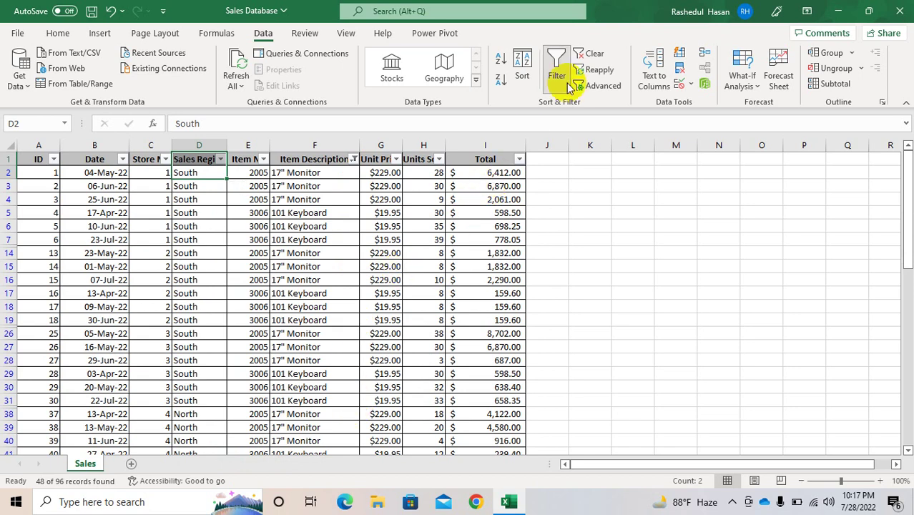
{"action": "left_click", "coordinate": [586, 56]}
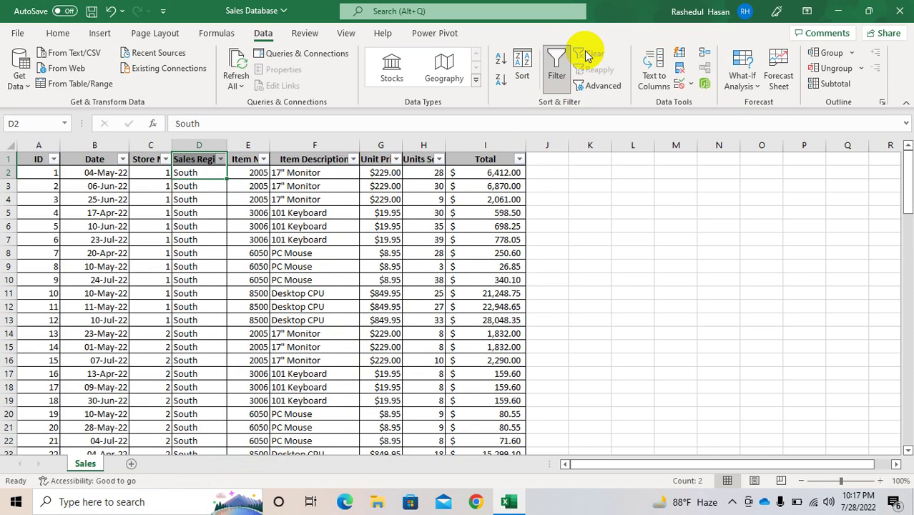
- Filter the Sales Region column so that only the East records are shown
{"action": "left_click", "coordinate": [221, 159]}
{"action": "left_click", "coordinate": [113, 317]}
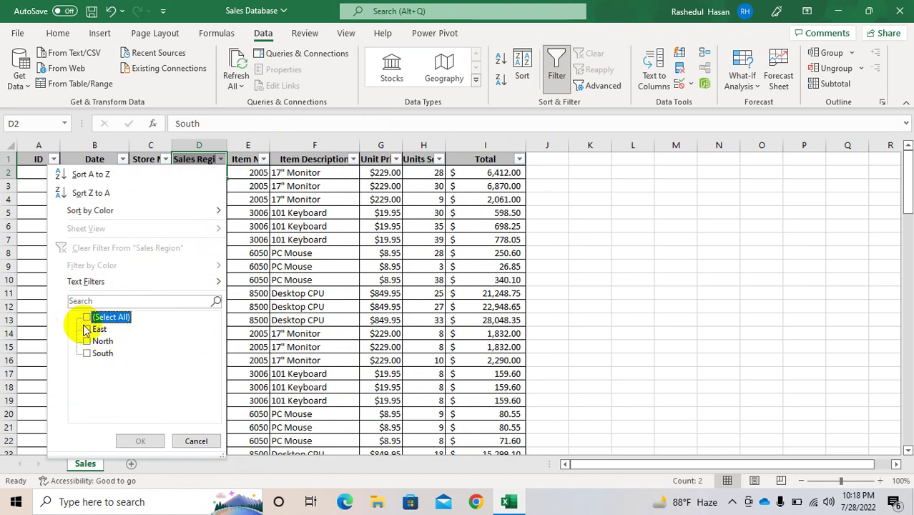
{"action": "left_click", "coordinate": [87, 329]}
{"action": "left_click", "coordinate": [143, 441]}
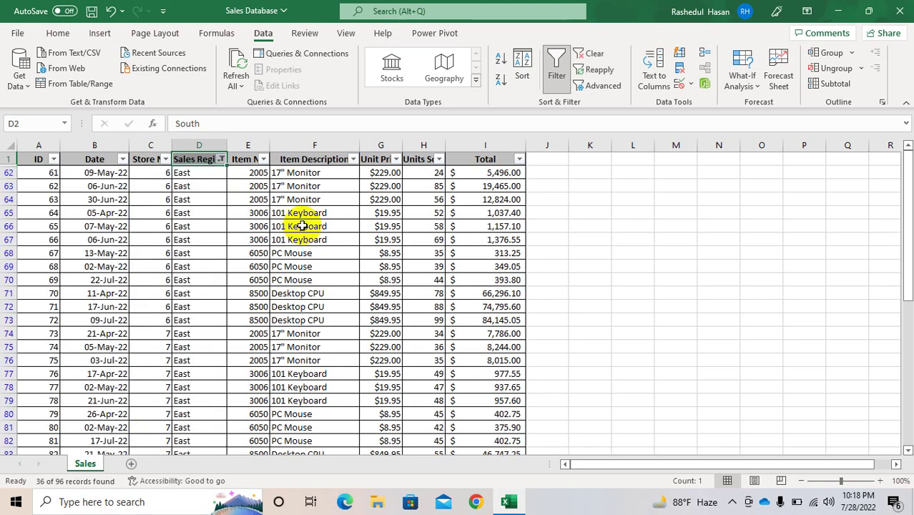
- Filter the Item Description column of the East records to 101 Keyboard, and clear all filters from the table again
{"action": "left_click", "coordinate": [353, 158]}
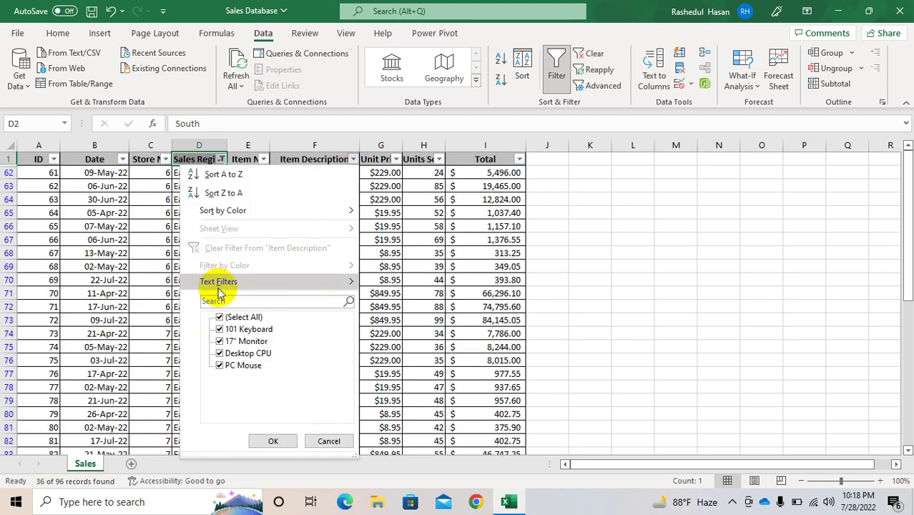
{"action": "left_click", "coordinate": [219, 317]}
{"action": "left_click", "coordinate": [220, 329]}
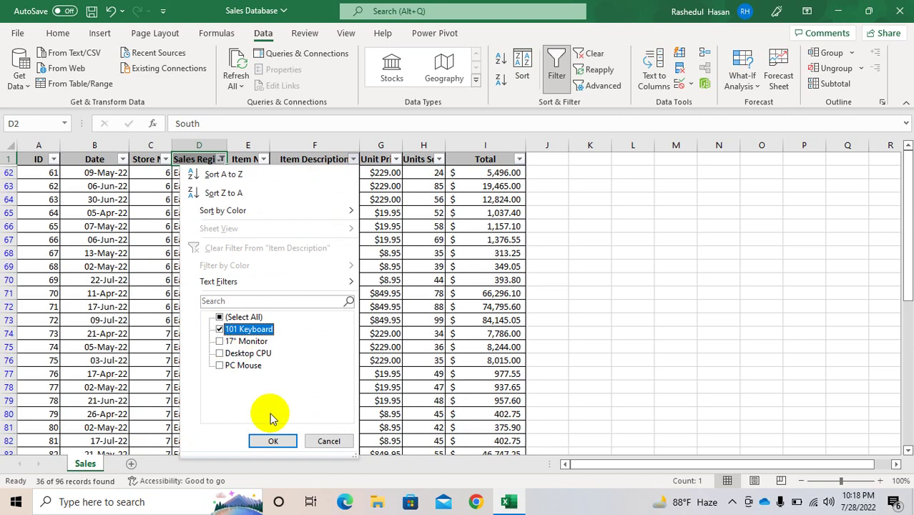
{"action": "left_click", "coordinate": [273, 440]}
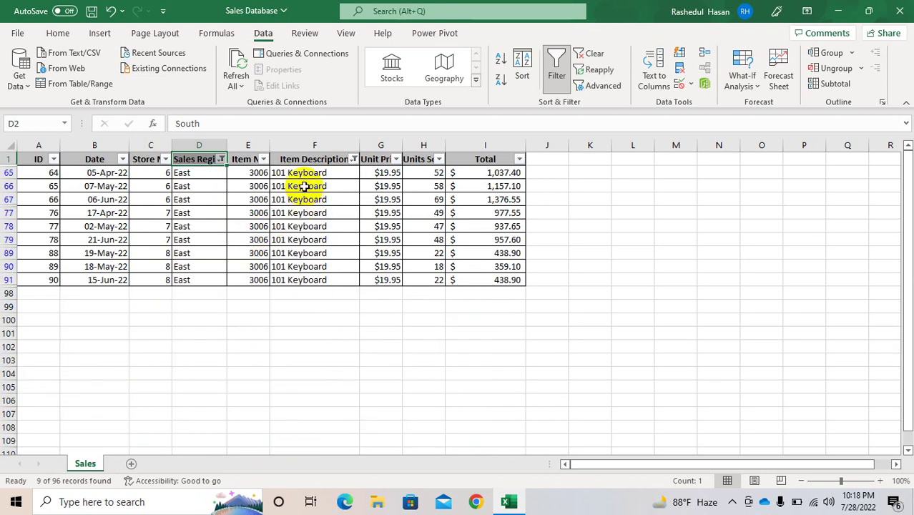
{"action": "left_click", "coordinate": [589, 55]}
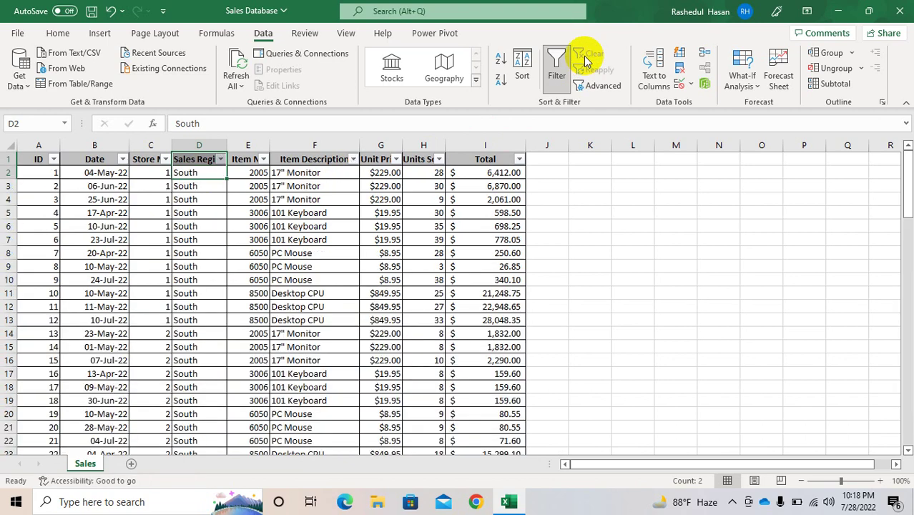
- Filter the Units Sold column with a number filter for values equal to 30, and clear that filter again
{"action": "left_click", "coordinate": [520, 160]}
{"action": "left_click", "coordinate": [434, 162]}
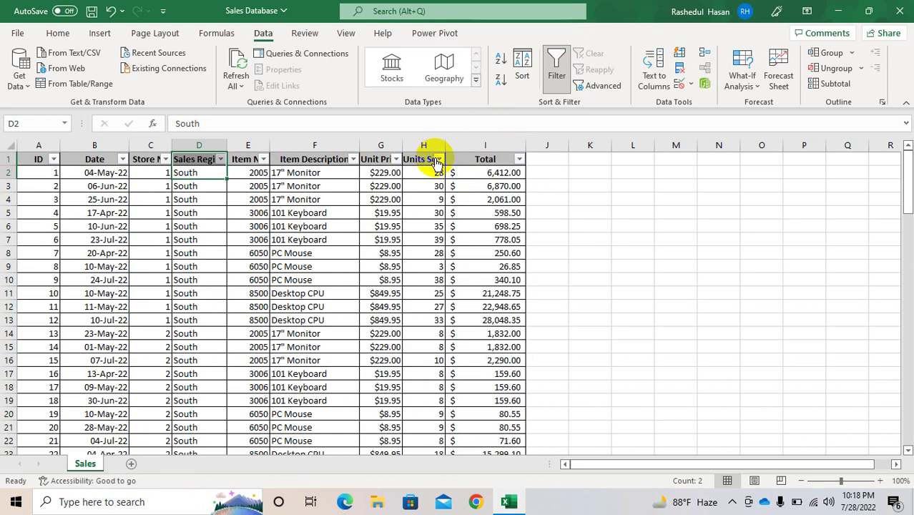
{"action": "left_click", "coordinate": [438, 160]}
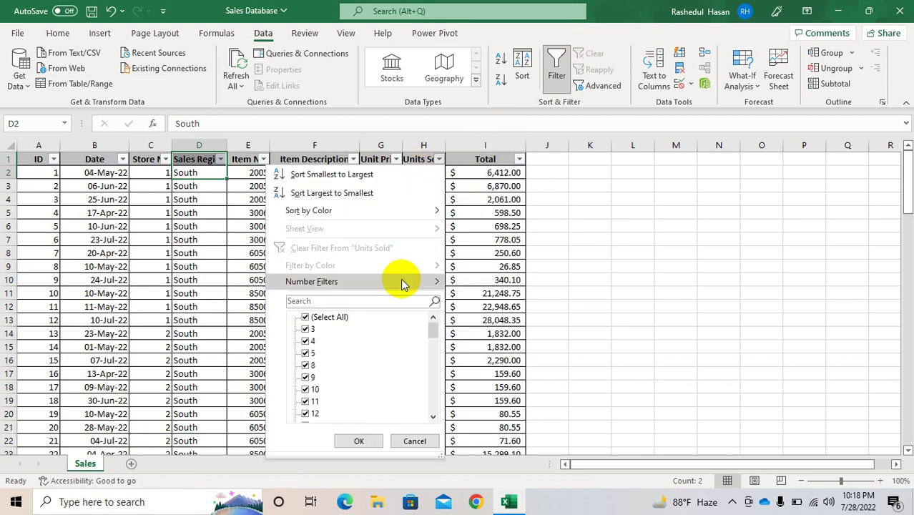
{"action": "mouse_move", "coordinate": [400, 283]}
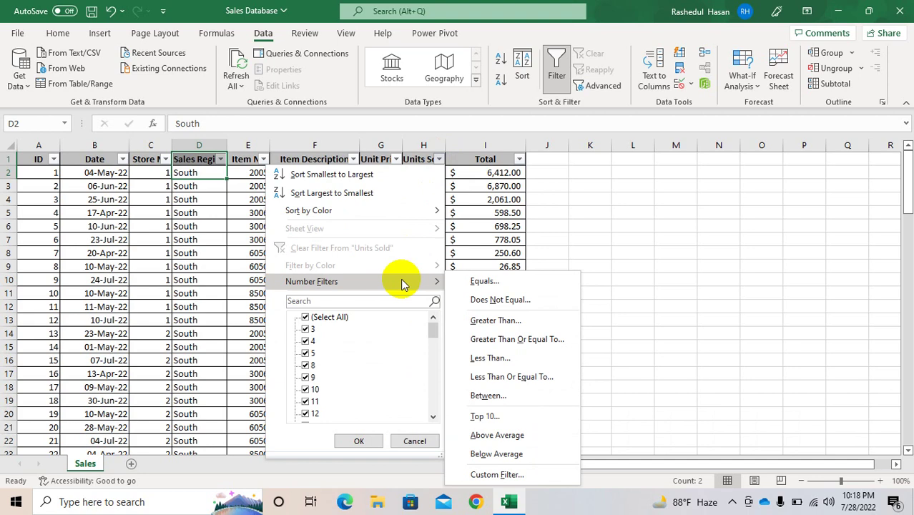
{"action": "left_click", "coordinate": [477, 281]}
{"action": "type", "text": "30"}
{"action": "left_click", "coordinate": [518, 264]}
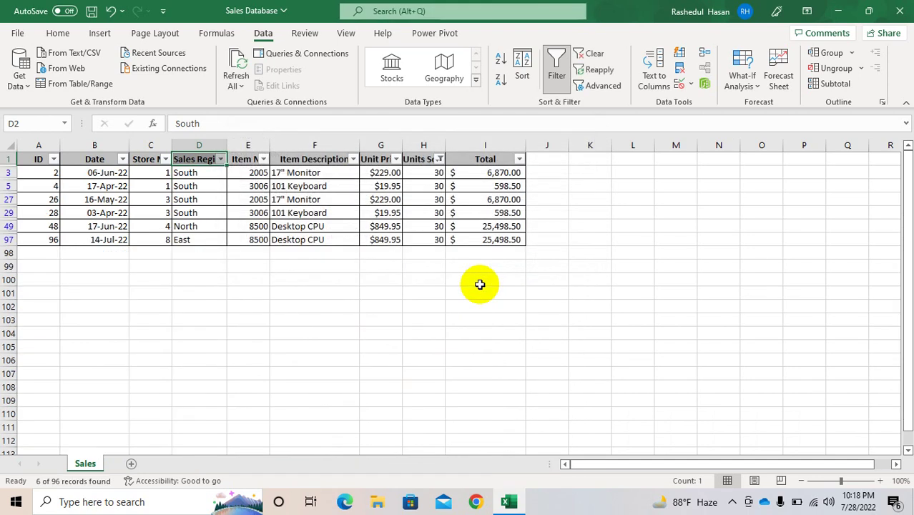
{"action": "left_click", "coordinate": [437, 158]}
{"action": "left_click", "coordinate": [418, 249]}
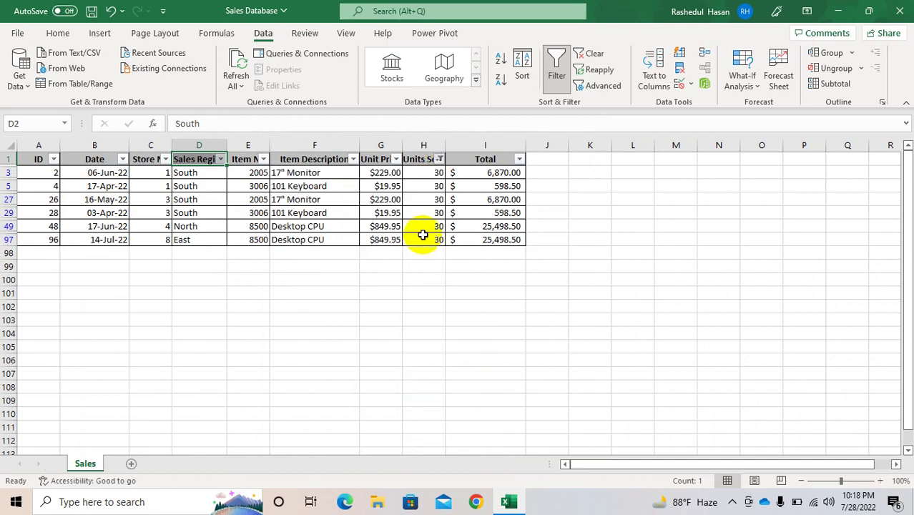
- Filter the Units Sold column with a number filter for values that do not equal 30, and clear it again
{"action": "left_click", "coordinate": [438, 160]}
{"action": "mouse_move", "coordinate": [411, 289]}
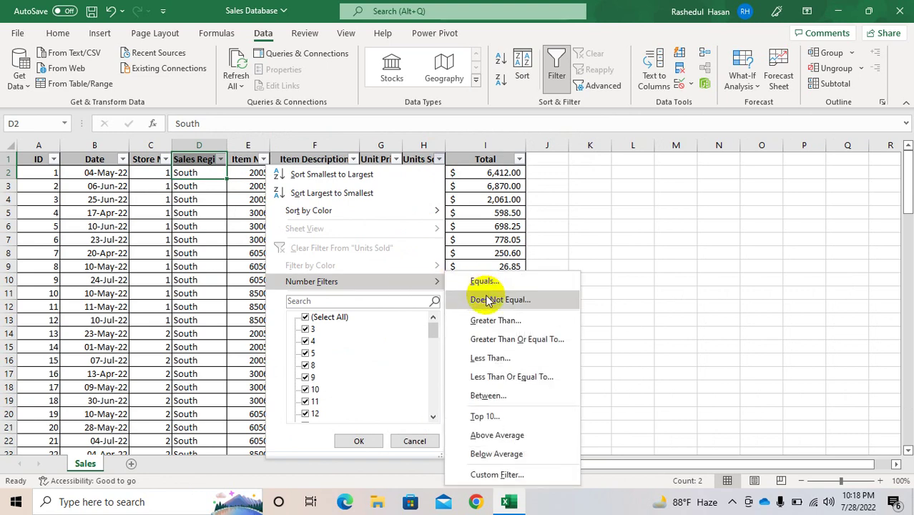
{"action": "left_click", "coordinate": [487, 298]}
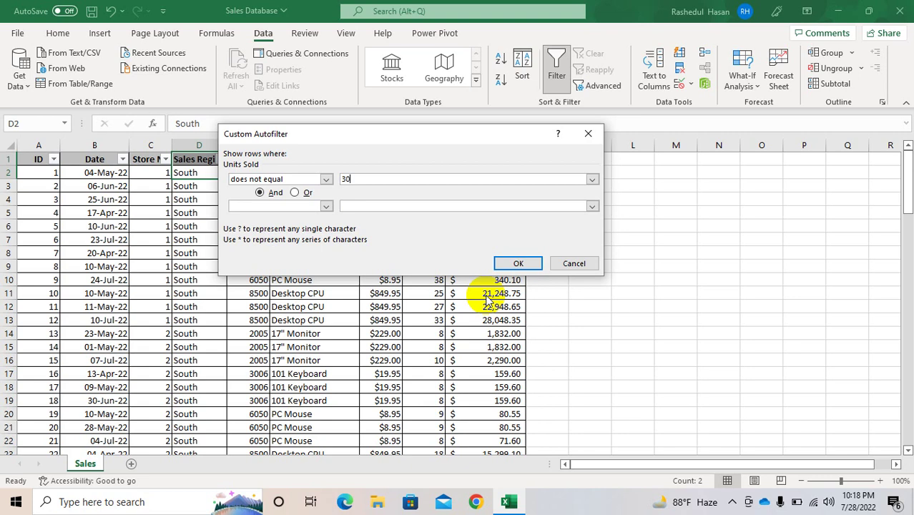
{"action": "left_click", "coordinate": [372, 207]}
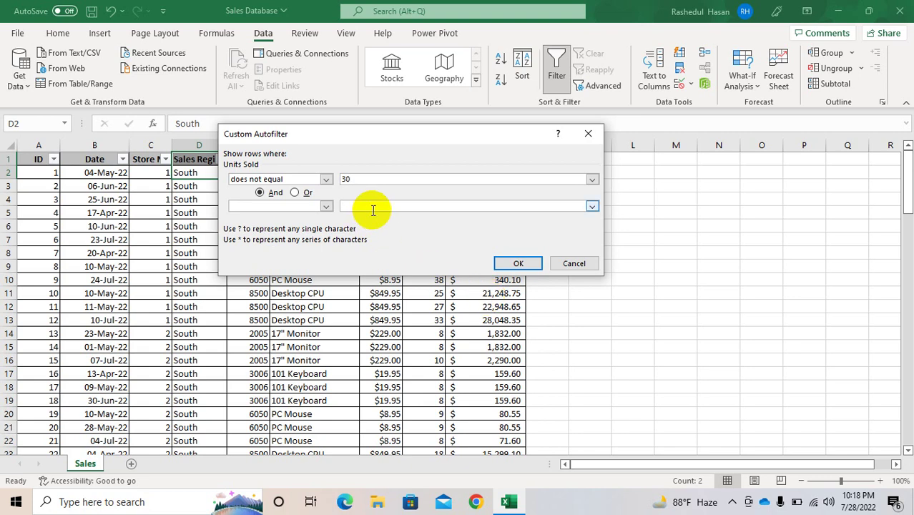
{"action": "key", "text": "Return"}
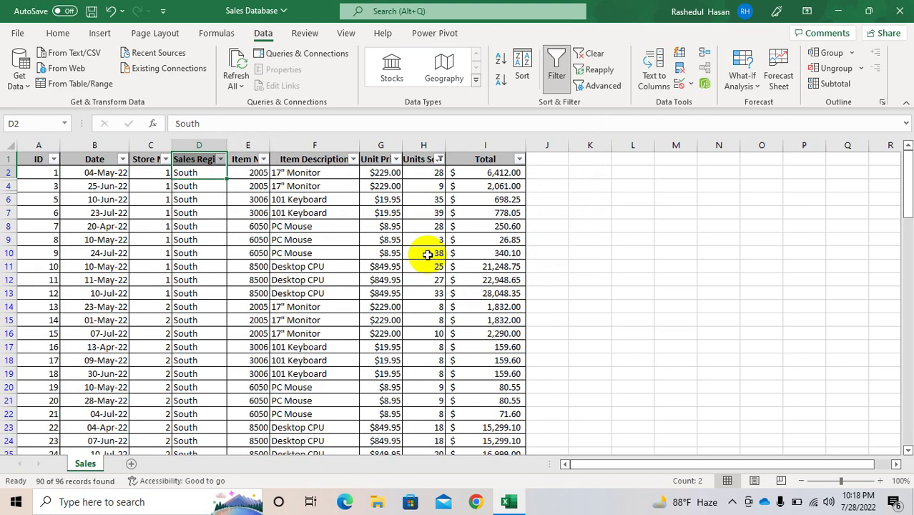
{"action": "left_click", "coordinate": [585, 57]}
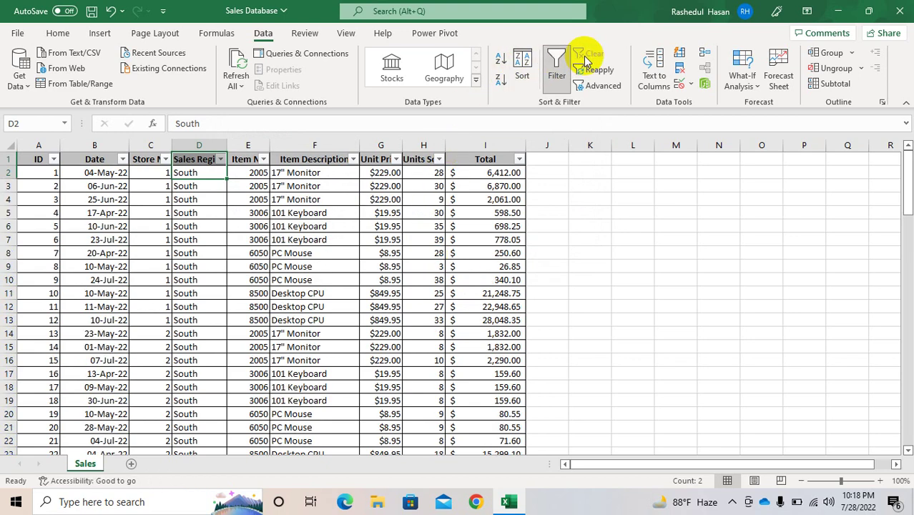
- Apply a greater-than number filter to the Units Sold column
{"action": "left_click", "coordinate": [439, 159]}
{"action": "mouse_move", "coordinate": [437, 282]}
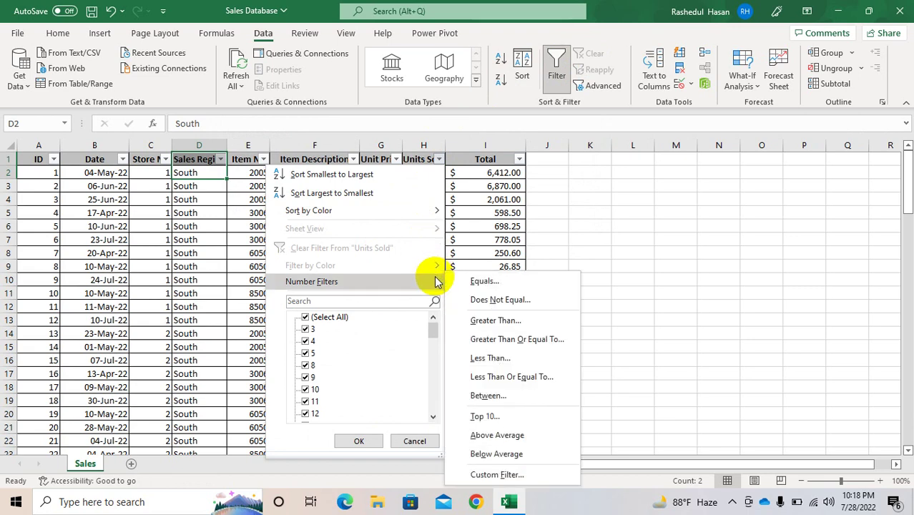
{"action": "left_click", "coordinate": [480, 320]}
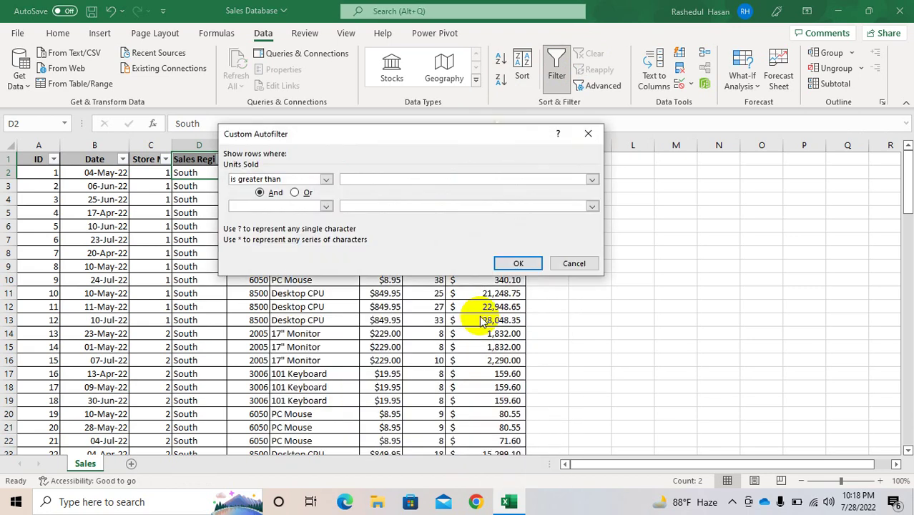
{"action": "key", "text": "Return"}
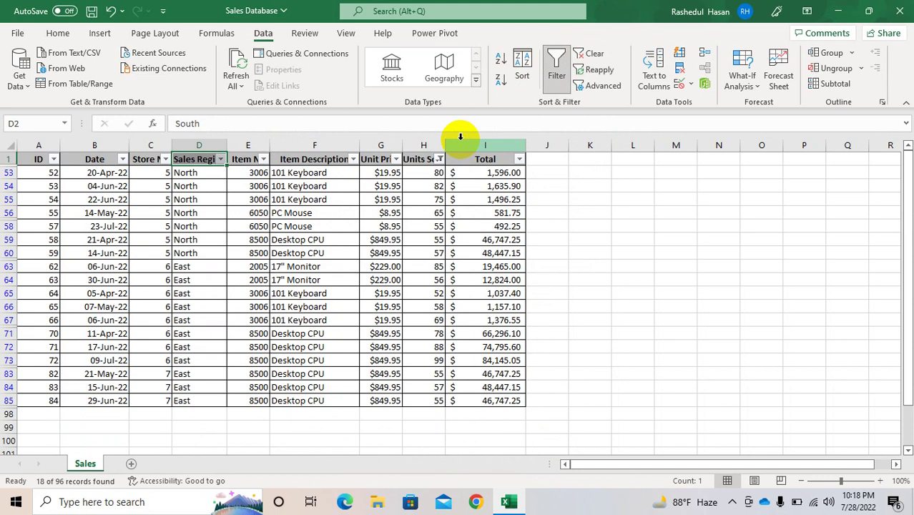
- Replace the Units Sold condition with a less-than number filter, and clear the column's filter again
{"action": "left_click", "coordinate": [437, 159]}
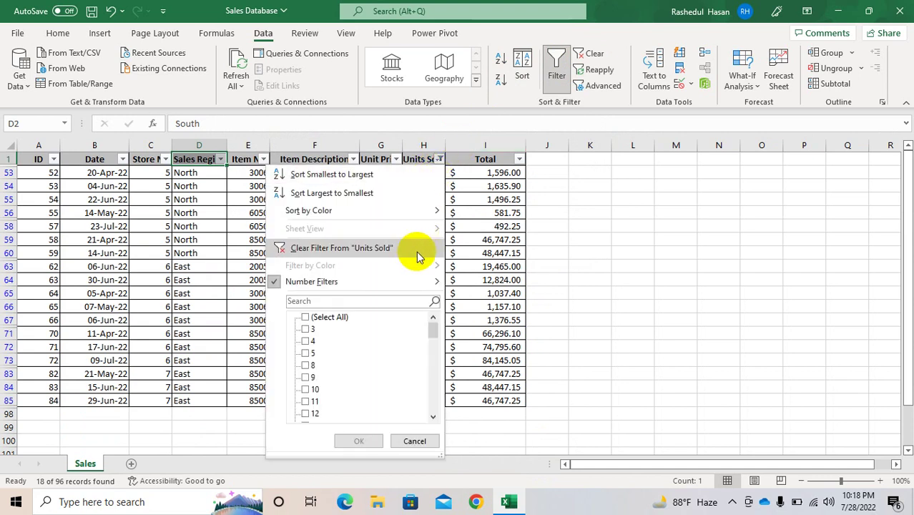
{"action": "mouse_move", "coordinate": [417, 290]}
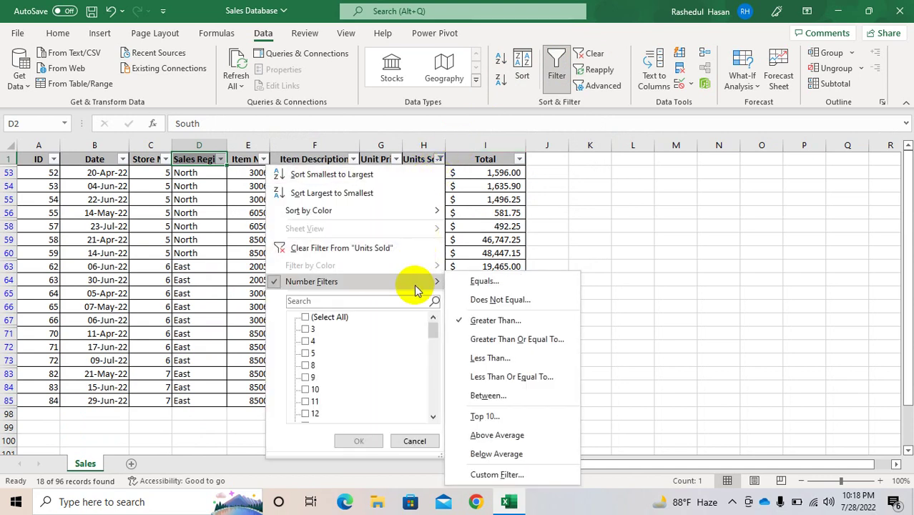
{"action": "left_click", "coordinate": [492, 357]}
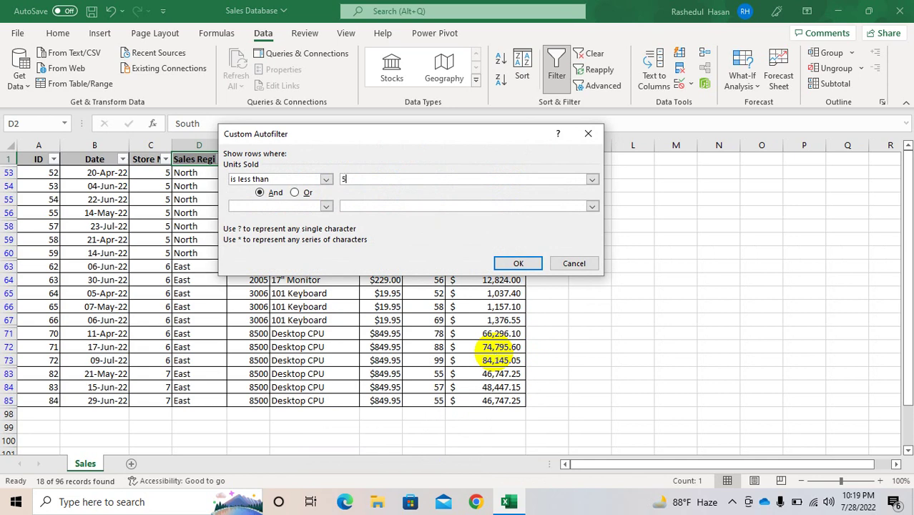
{"action": "key", "text": "Return"}
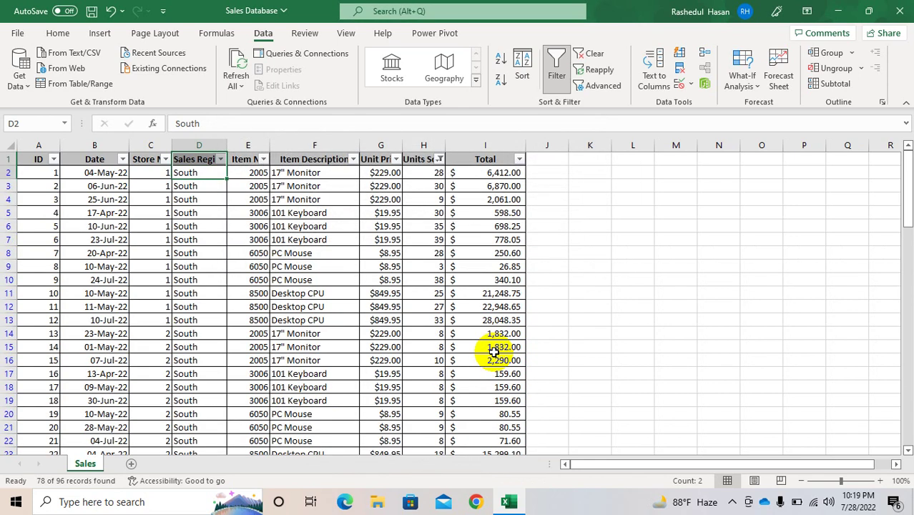
{"action": "left_click", "coordinate": [439, 158]}
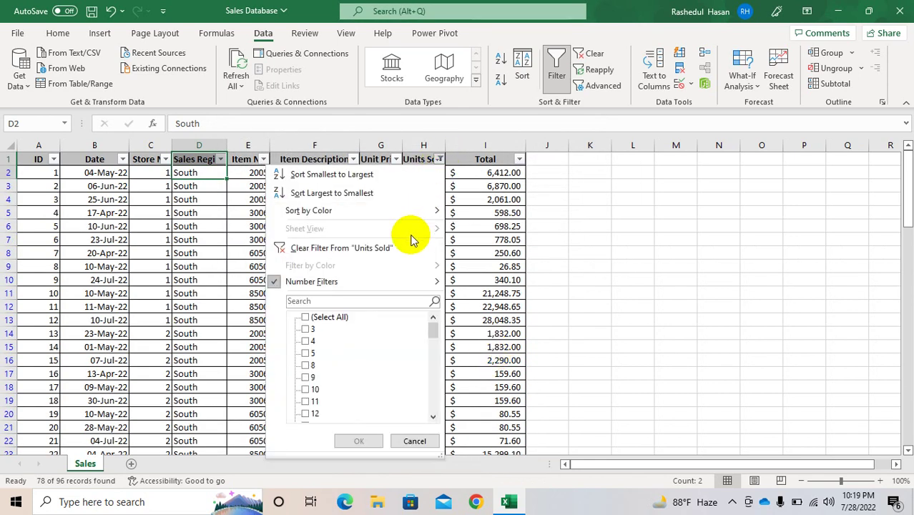
{"action": "left_click", "coordinate": [410, 247]}
- Filter the Units Sold column with a number filter for values between 1 and 10, and clear it again
{"action": "left_click", "coordinate": [439, 160]}
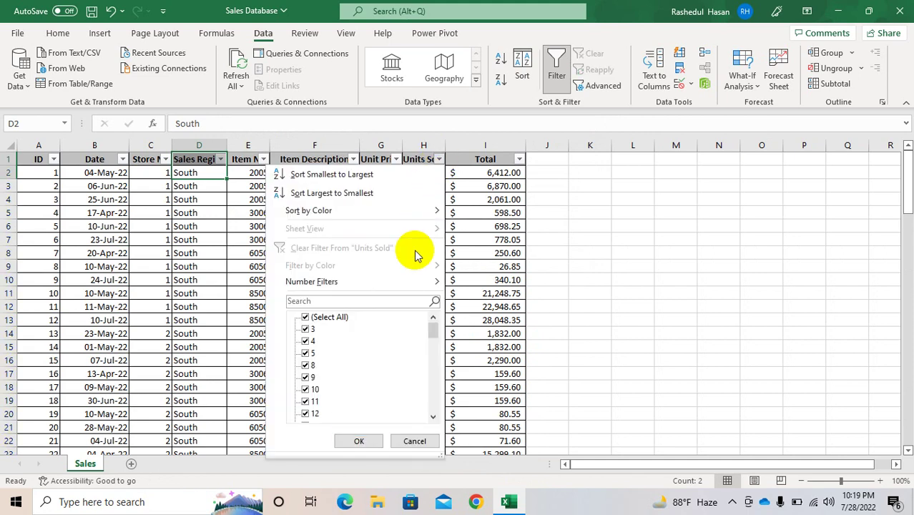
{"action": "mouse_move", "coordinate": [418, 280]}
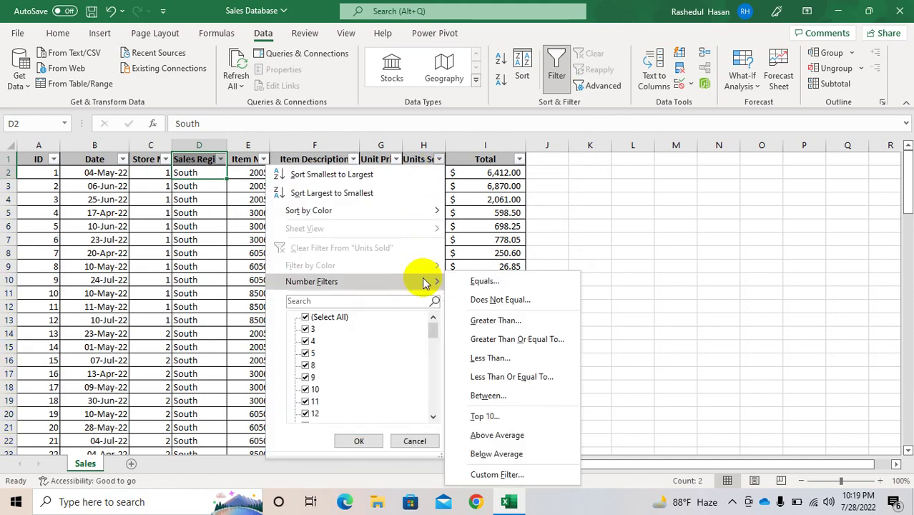
{"action": "left_click", "coordinate": [494, 394]}
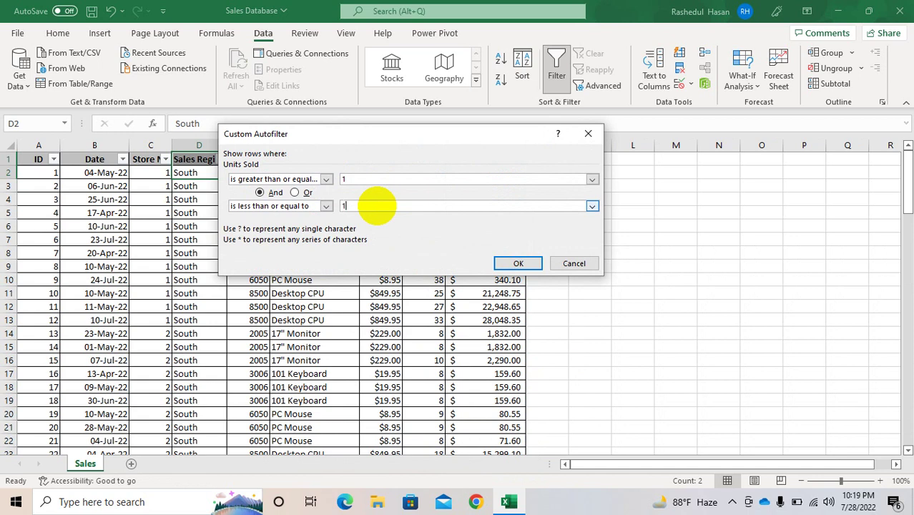
{"action": "key", "text": "Return"}
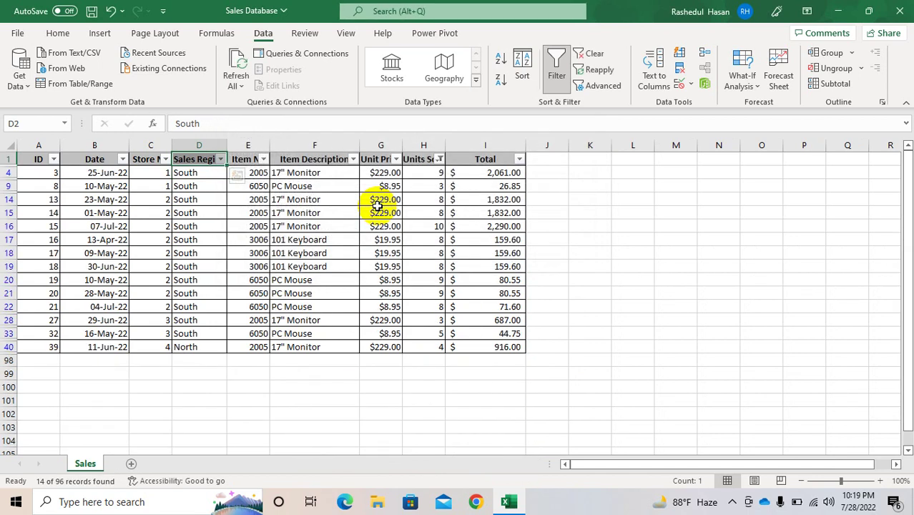
{"action": "left_click", "coordinate": [594, 54]}
- Filter the Units Sold column to its top 5 items, and clear the filter to show all records again
{"action": "left_click", "coordinate": [434, 159]}
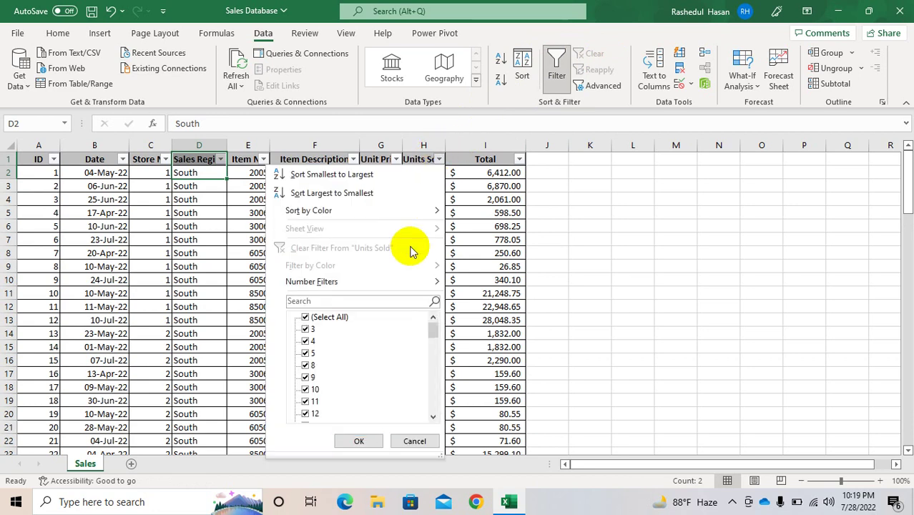
{"action": "mouse_move", "coordinate": [407, 281]}
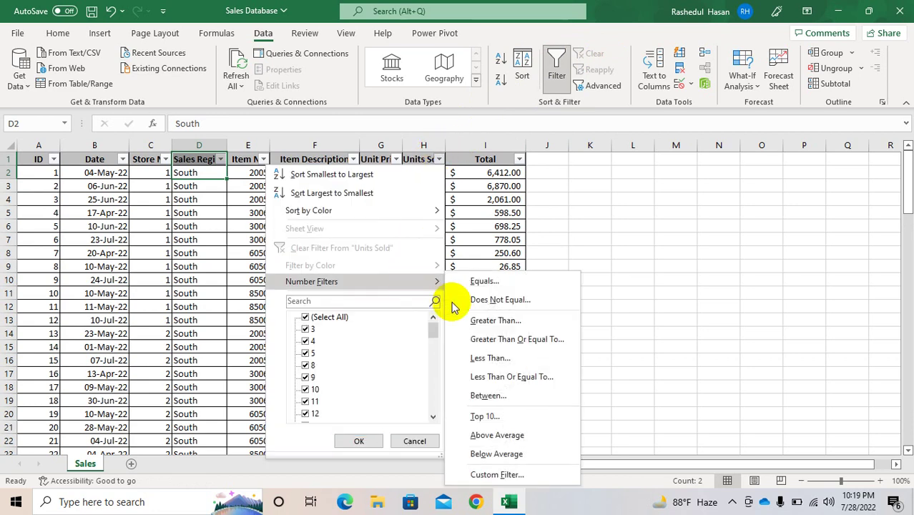
{"action": "left_click", "coordinate": [486, 415]}
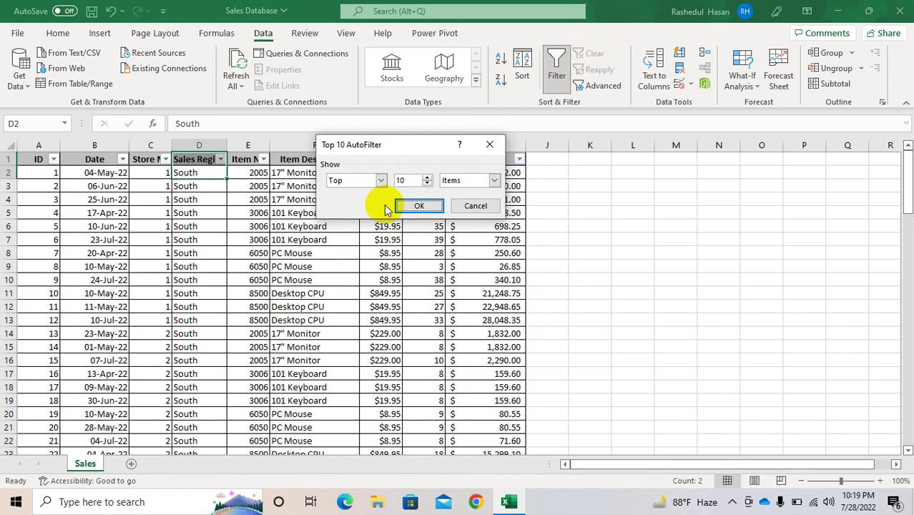
{"action": "left_click", "coordinate": [382, 180]}
{"action": "left_click", "coordinate": [357, 201]}
{"action": "left_click", "coordinate": [381, 180]}
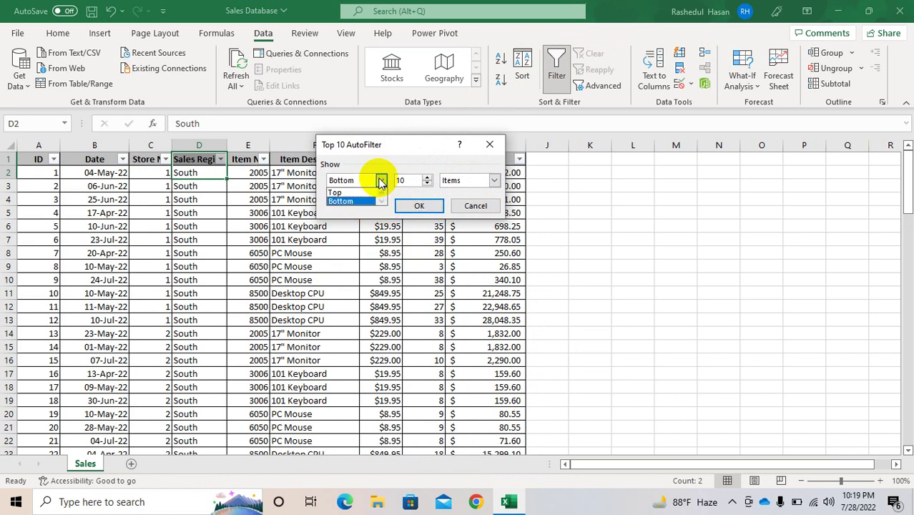
{"action": "left_click", "coordinate": [344, 193]}
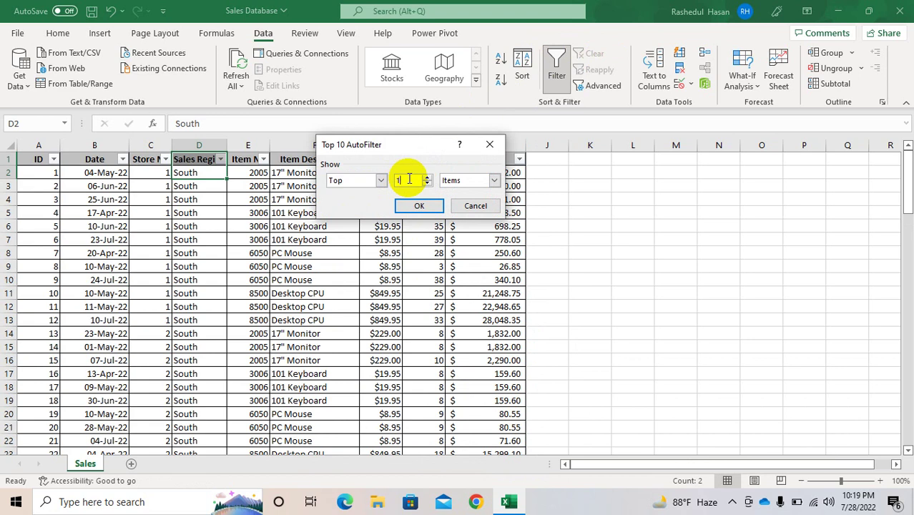
{"action": "left_click", "coordinate": [407, 180]}
{"action": "type", "text": "5"}
{"action": "key", "text": "Return"}
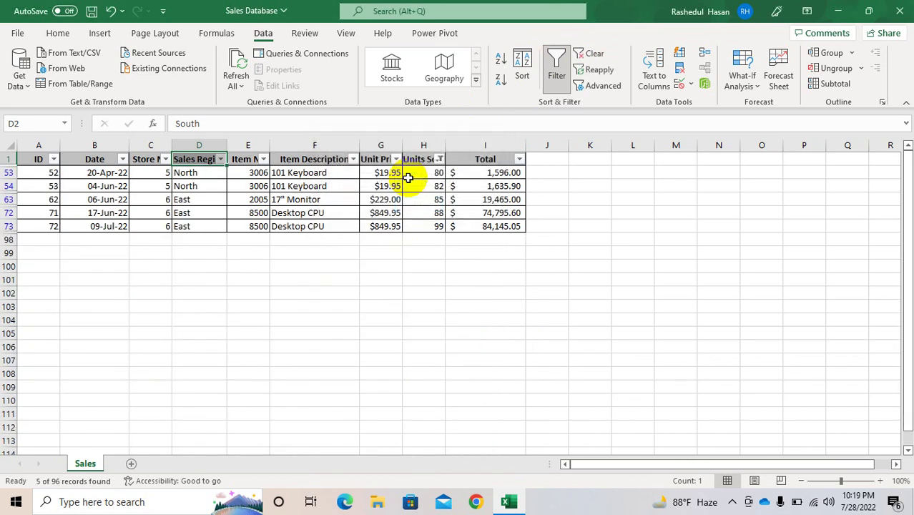
{"action": "left_click", "coordinate": [439, 159]}
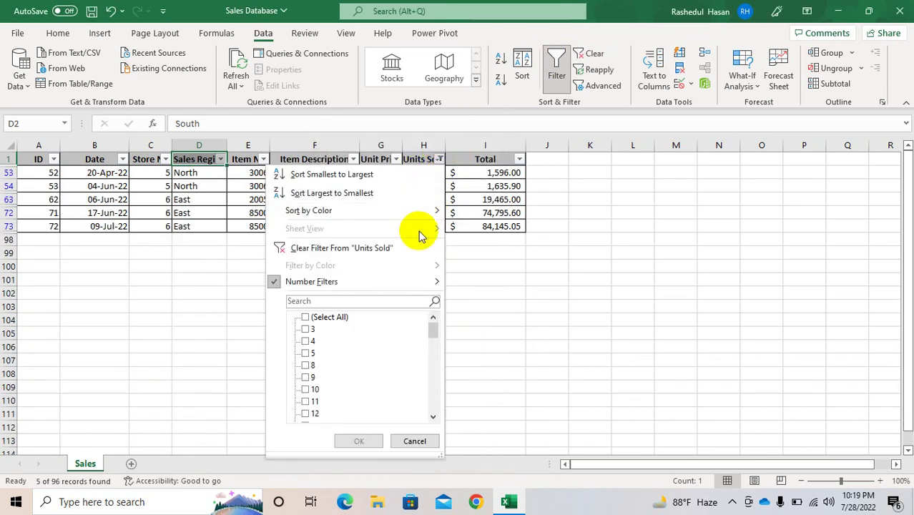
{"action": "mouse_move", "coordinate": [390, 289]}
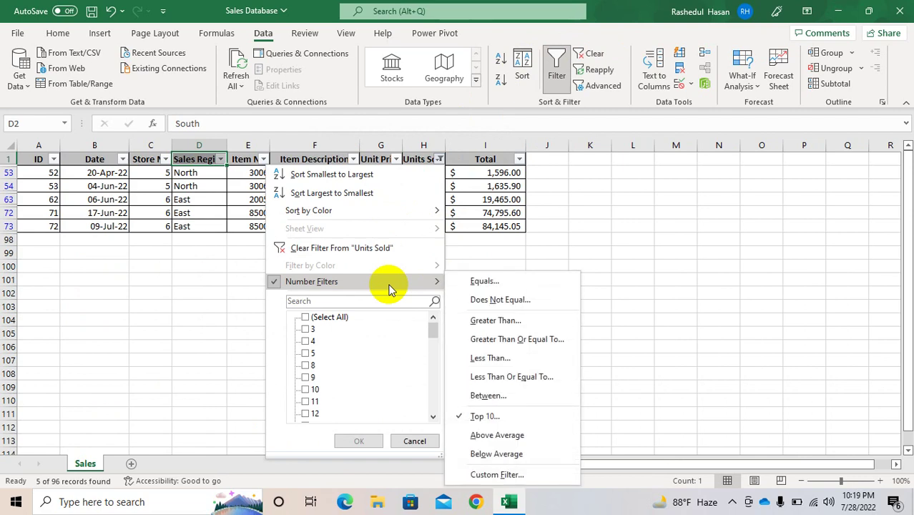
{"action": "left_click", "coordinate": [413, 246]}
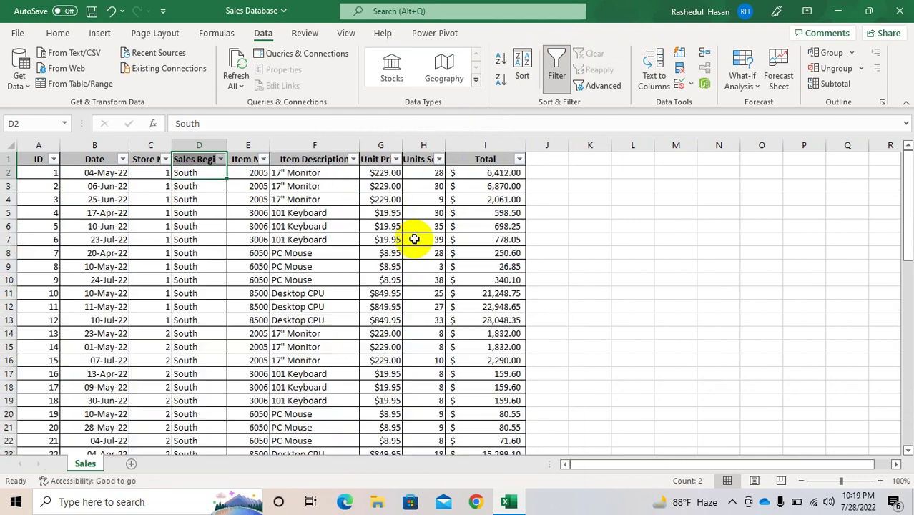
- Filter the Units Sold column to its above-average values, and clear the column's filter again
{"action": "left_click", "coordinate": [439, 159]}
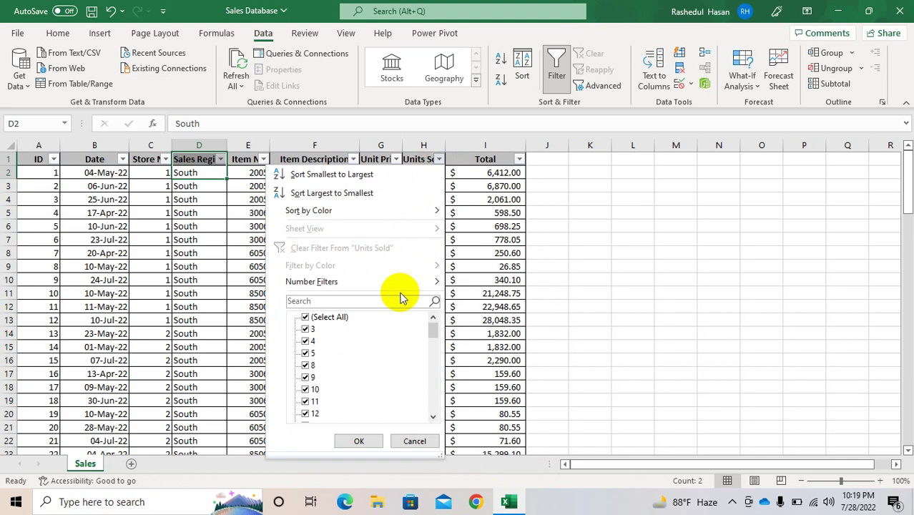
{"action": "mouse_move", "coordinate": [432, 281]}
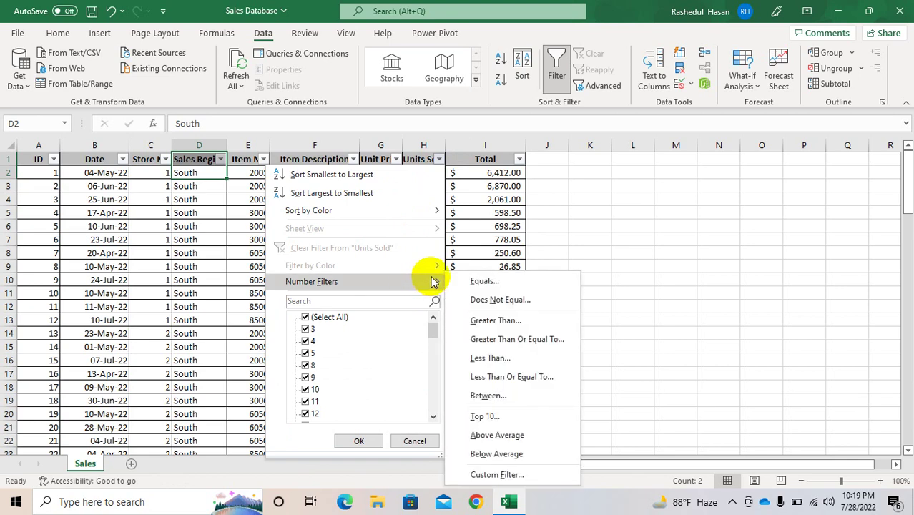
{"action": "left_click", "coordinate": [503, 435]}
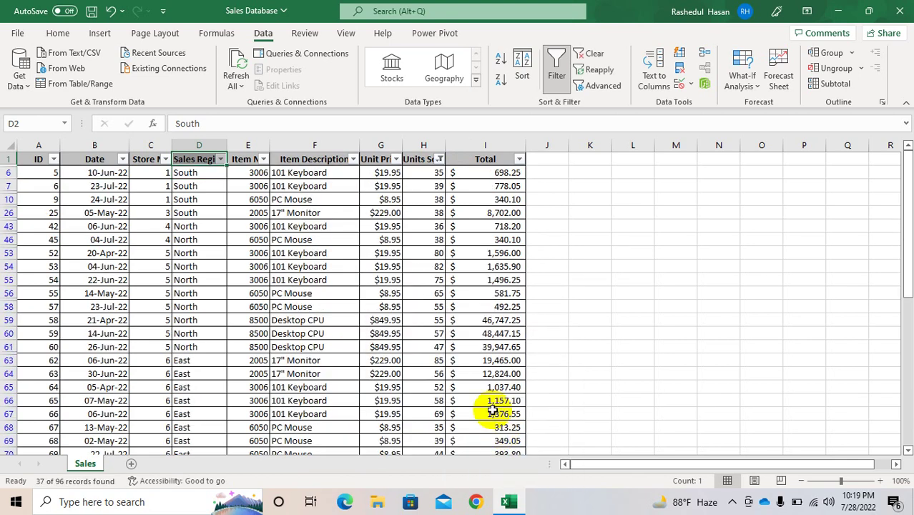
{"action": "left_click", "coordinate": [439, 158]}
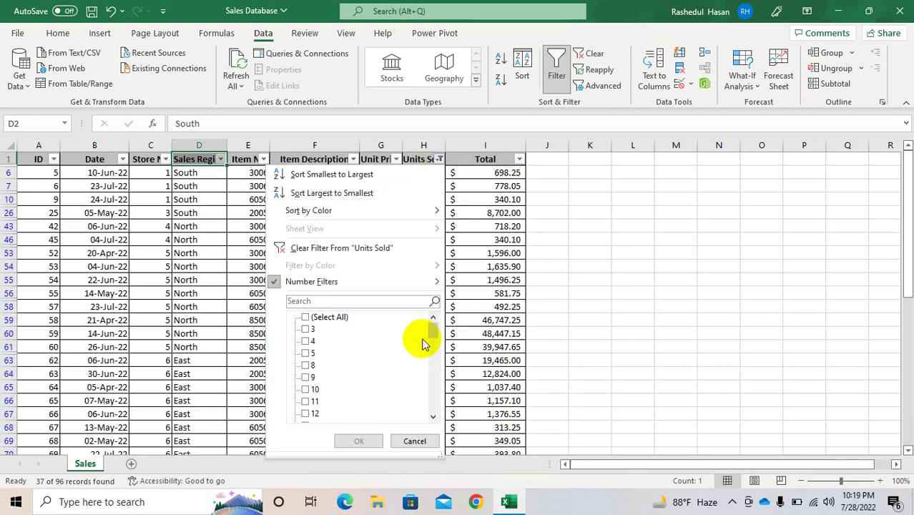
{"action": "left_click", "coordinate": [391, 249]}
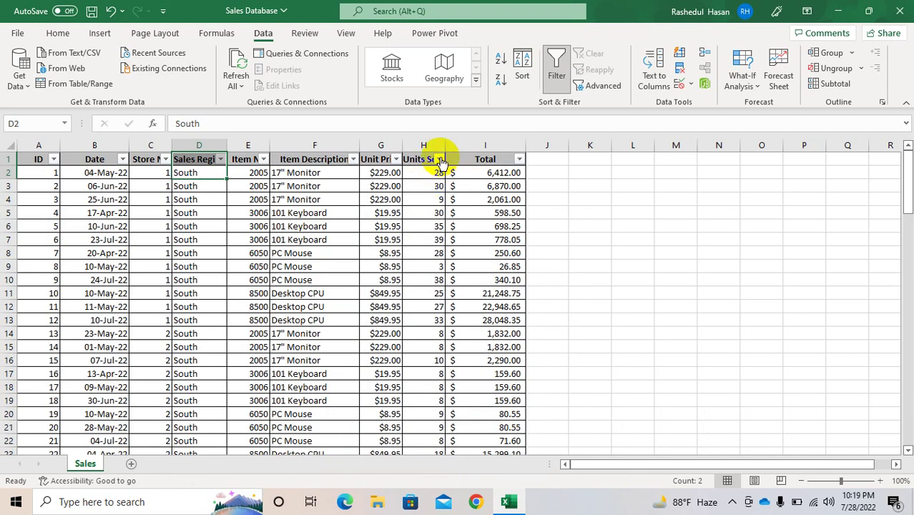
- Set up a Top 10 filter on the Units Sold column by percent, and cancel it without applying
{"action": "left_click", "coordinate": [439, 159]}
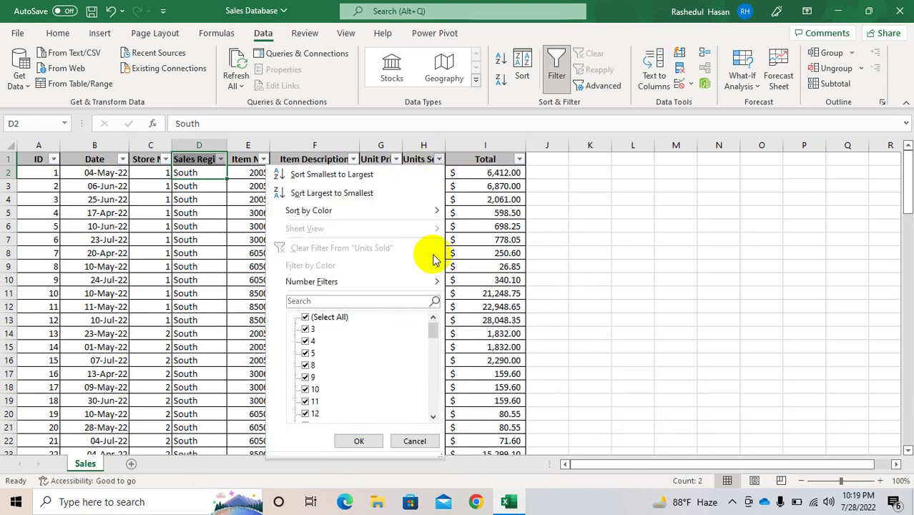
{"action": "mouse_move", "coordinate": [433, 284]}
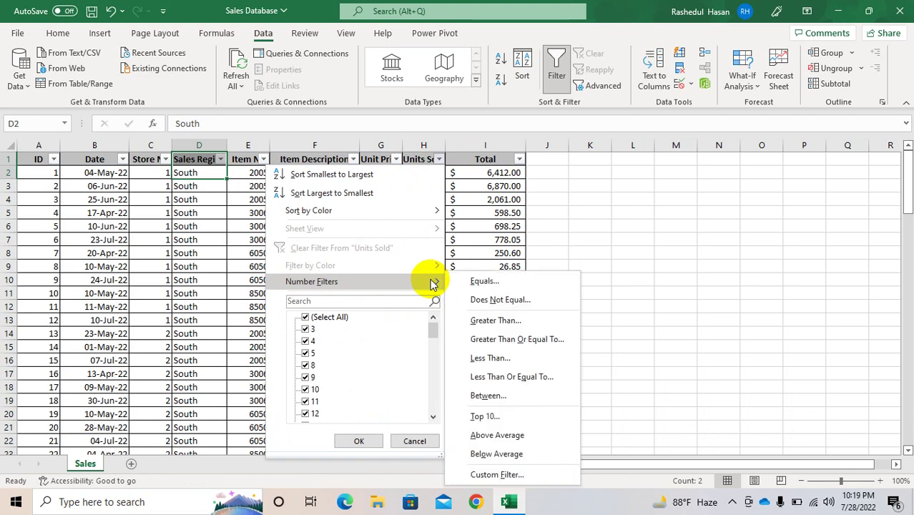
{"action": "left_click", "coordinate": [485, 421]}
{"action": "left_click", "coordinate": [492, 180]}
{"action": "left_click", "coordinate": [459, 200]}
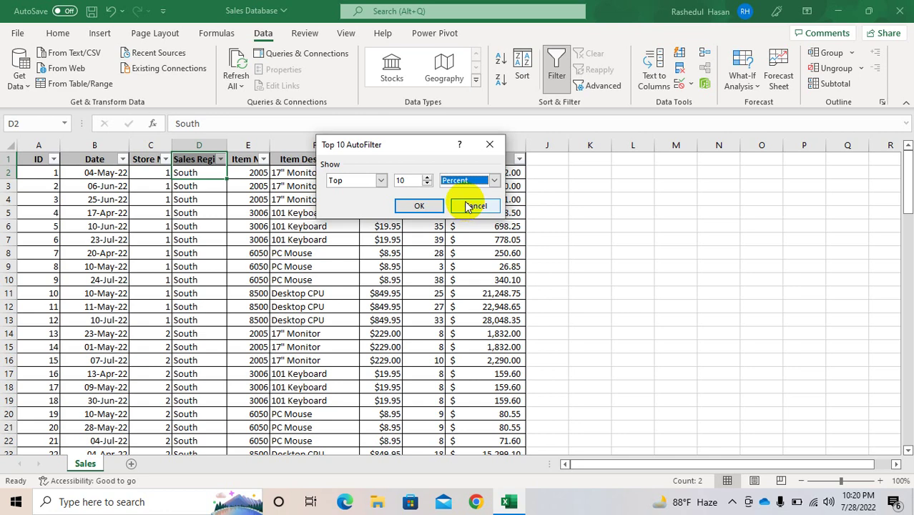
{"action": "left_click", "coordinate": [489, 147]}
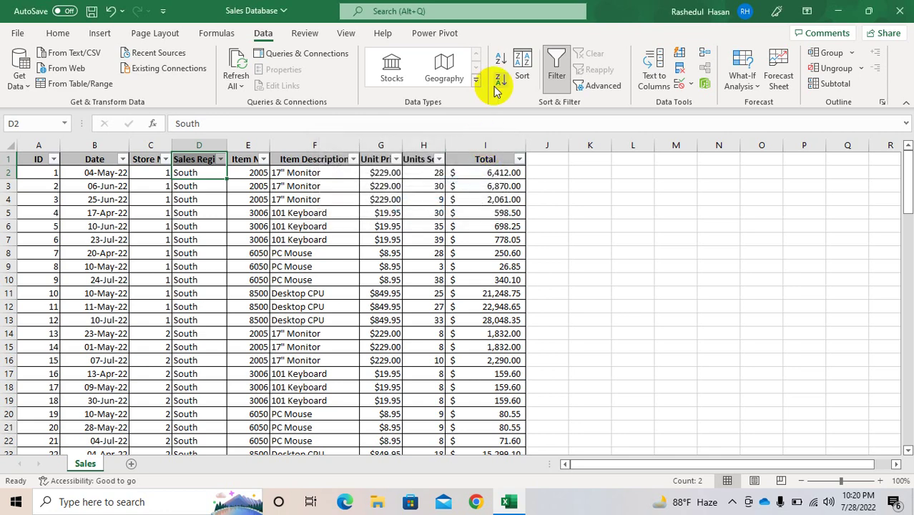
- Look at the custom number filter settings for the Total column, and close them without applying a filter
{"action": "left_click", "coordinate": [519, 160]}
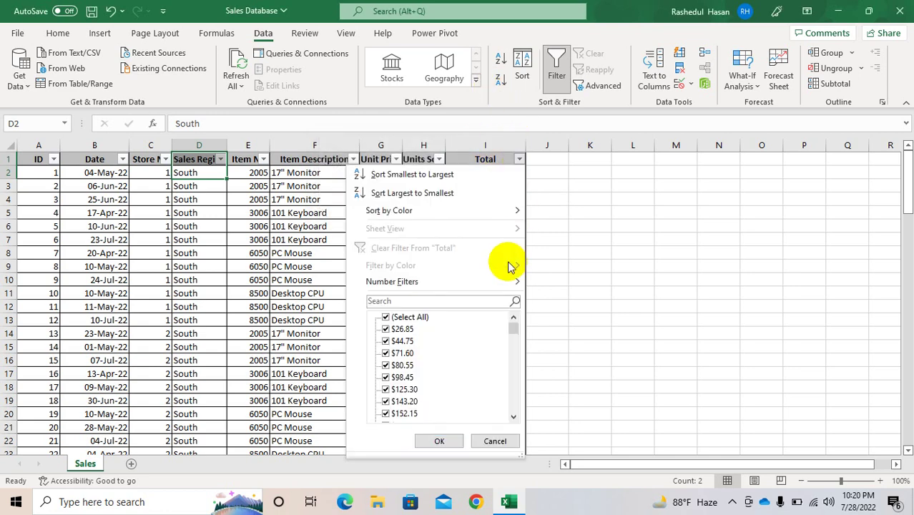
{"action": "mouse_move", "coordinate": [515, 284]}
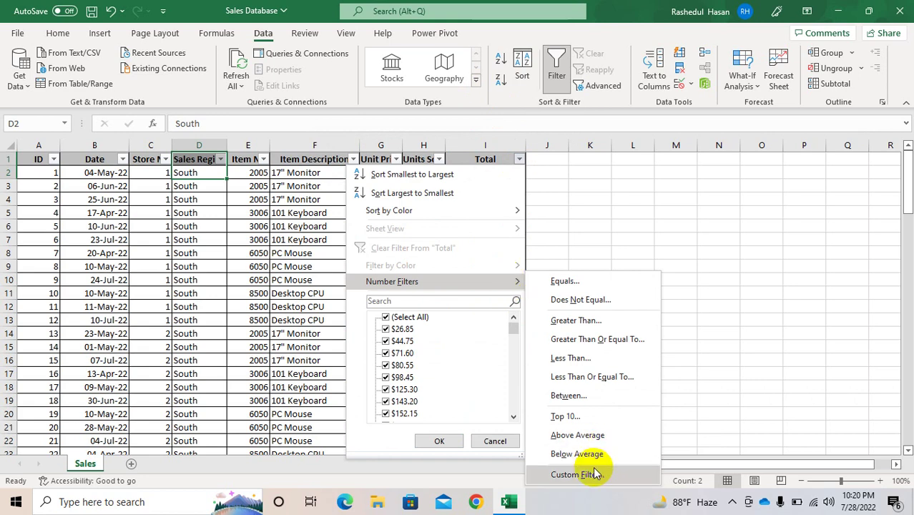
{"action": "left_click", "coordinate": [575, 475]}
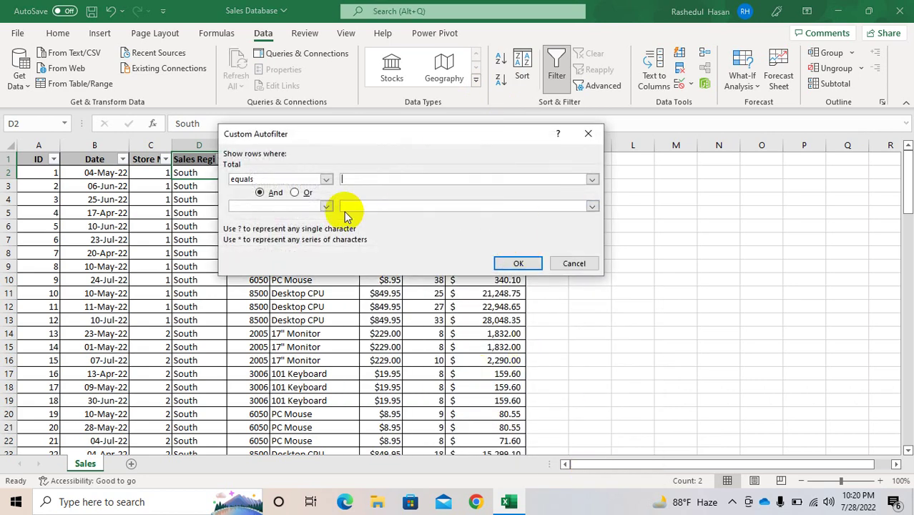
{"action": "left_click", "coordinate": [587, 136]}
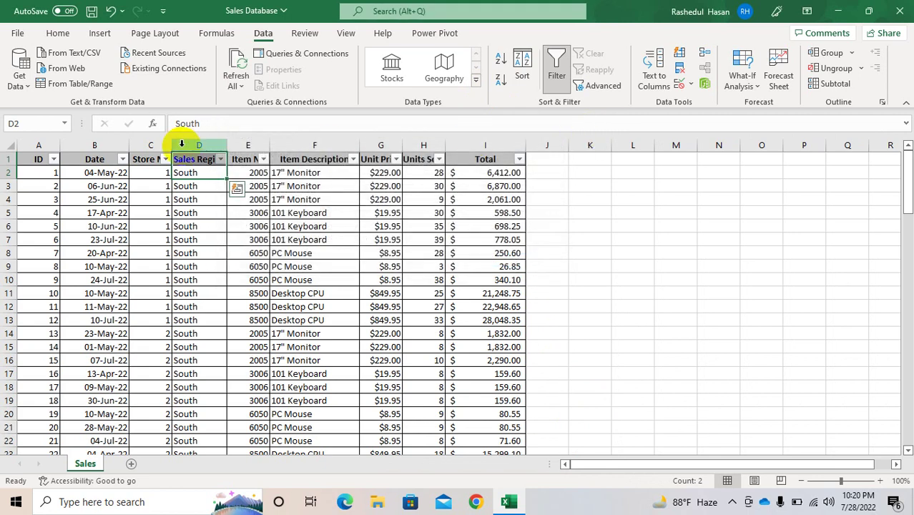
- Filter the Date column for dates equal to 7/25/2022, and clear the filter again
{"action": "left_click", "coordinate": [122, 159]}
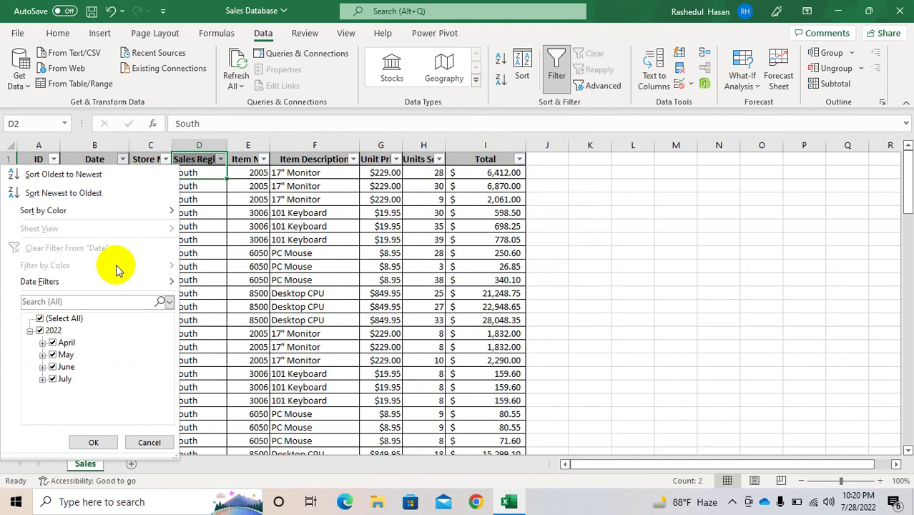
{"action": "mouse_move", "coordinate": [122, 281]}
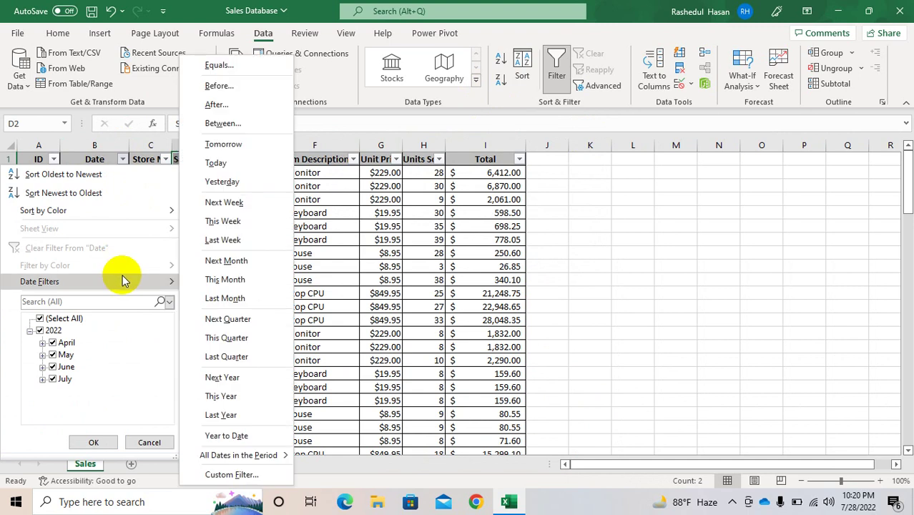
{"action": "left_click", "coordinate": [220, 64]}
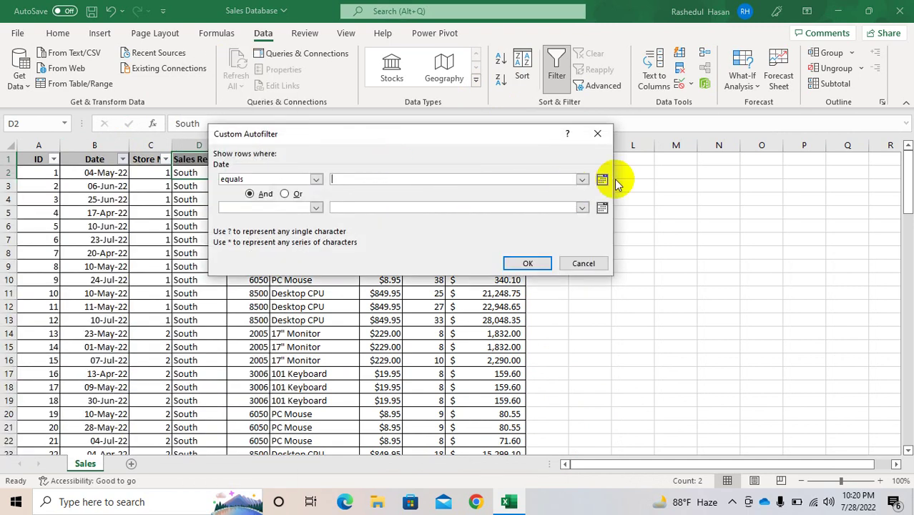
{"action": "left_click", "coordinate": [602, 179]}
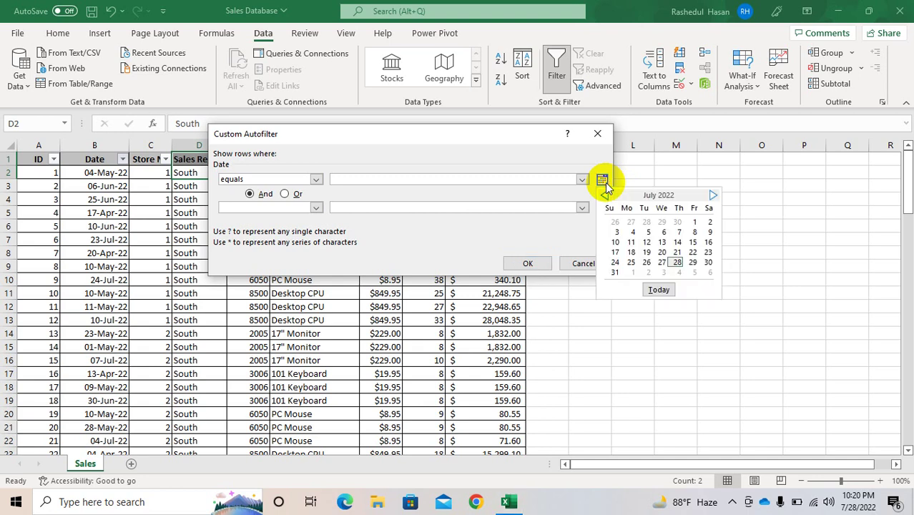
{"action": "left_click", "coordinate": [631, 263]}
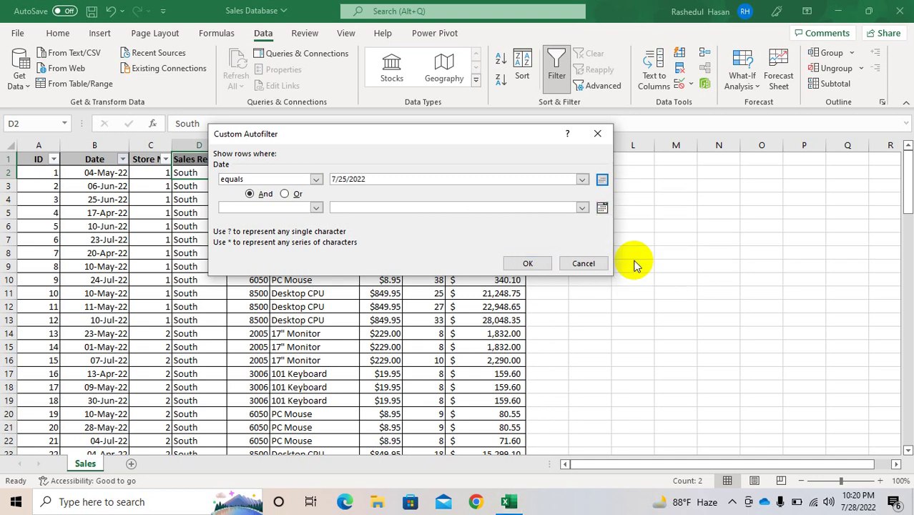
{"action": "left_click", "coordinate": [521, 263]}
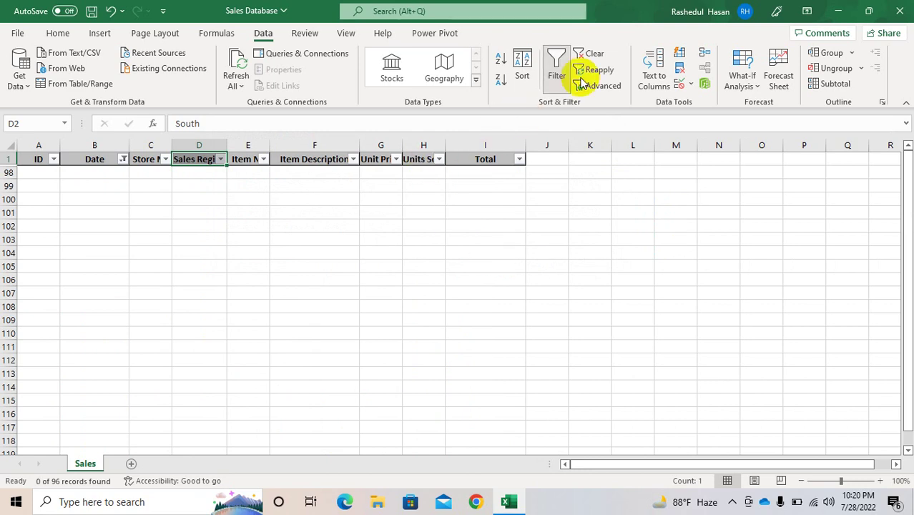
{"action": "left_click", "coordinate": [601, 66]}
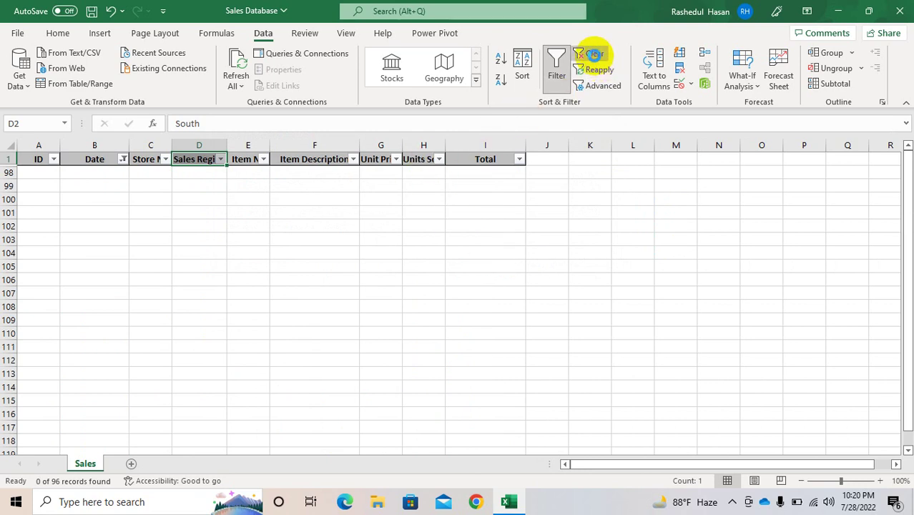
{"action": "left_click", "coordinate": [593, 54]}
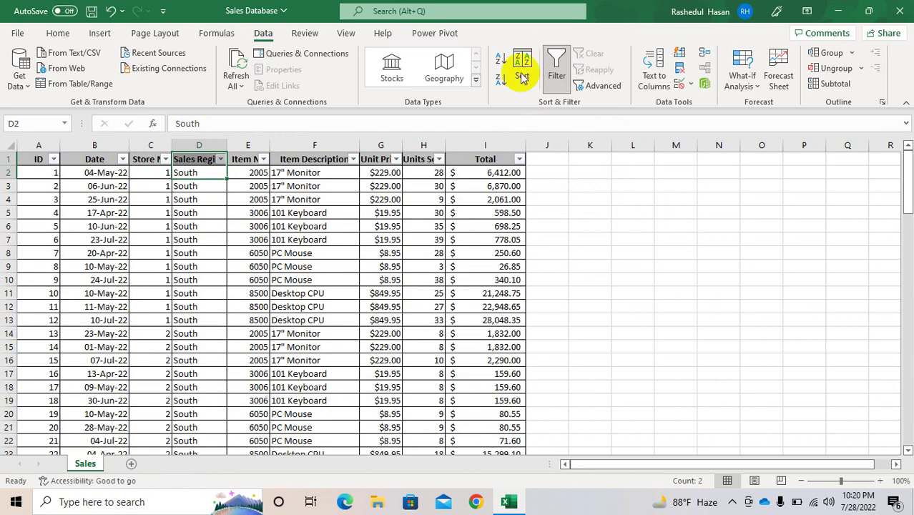
- Filter the Date column for dates equal to 6/25/2022, and clear the filter again
{"action": "left_click", "coordinate": [122, 159]}
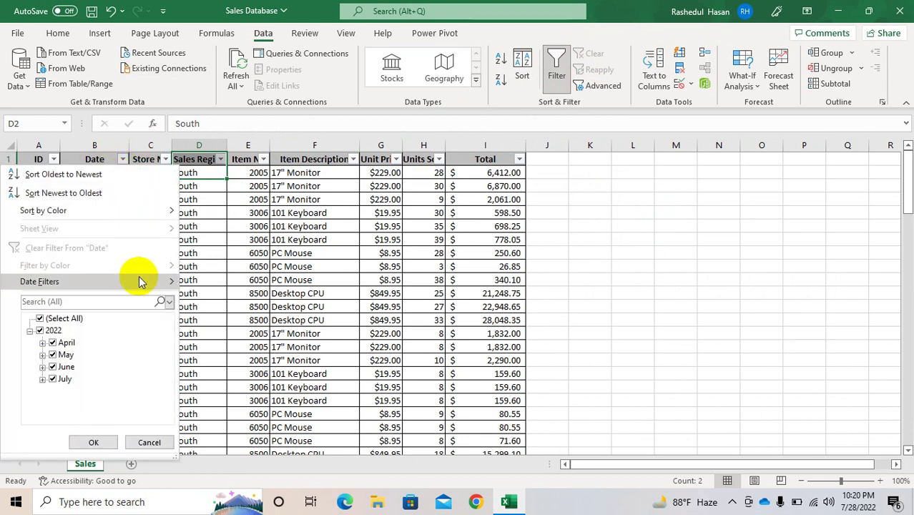
{"action": "mouse_move", "coordinate": [142, 282]}
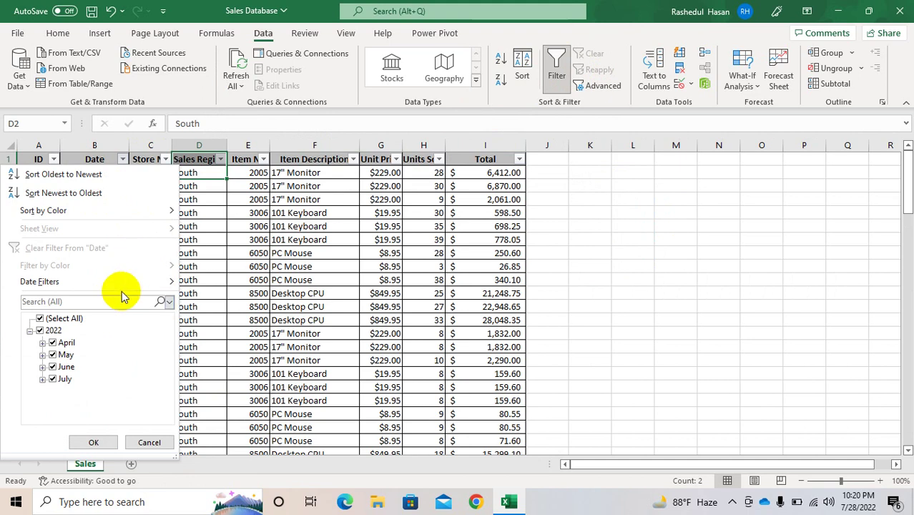
{"action": "left_click", "coordinate": [218, 65]}
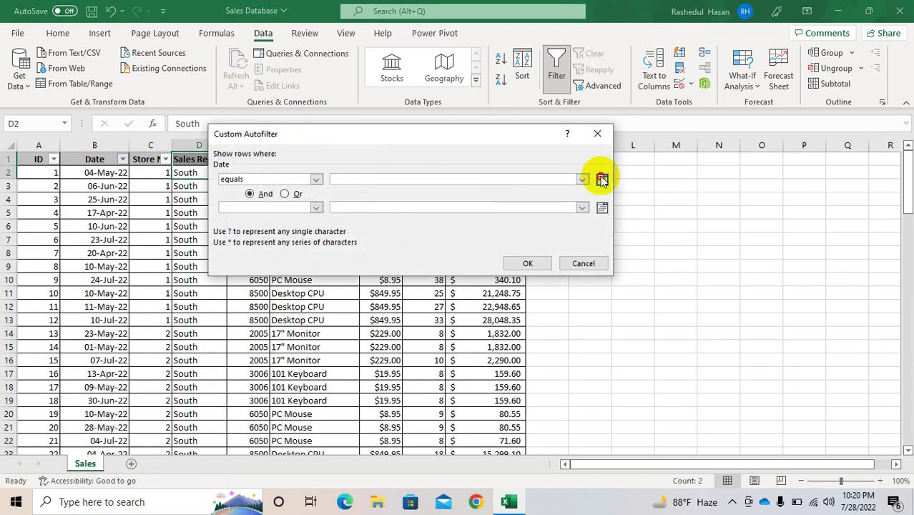
{"action": "left_click", "coordinate": [601, 180]}
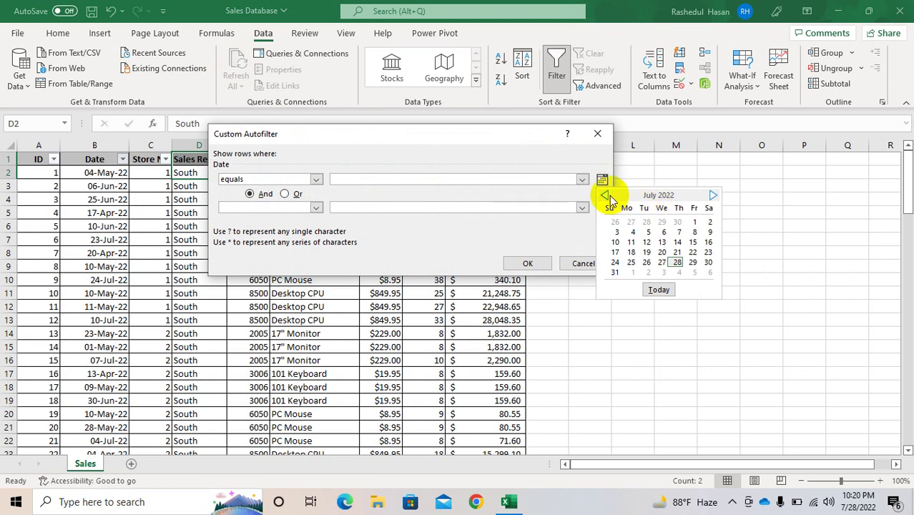
{"action": "left_click", "coordinate": [606, 196]}
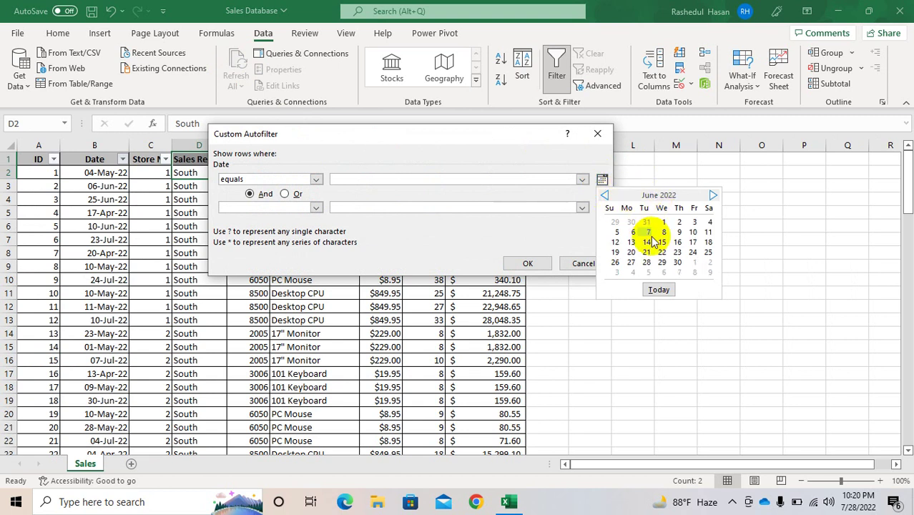
{"action": "left_click", "coordinate": [708, 252]}
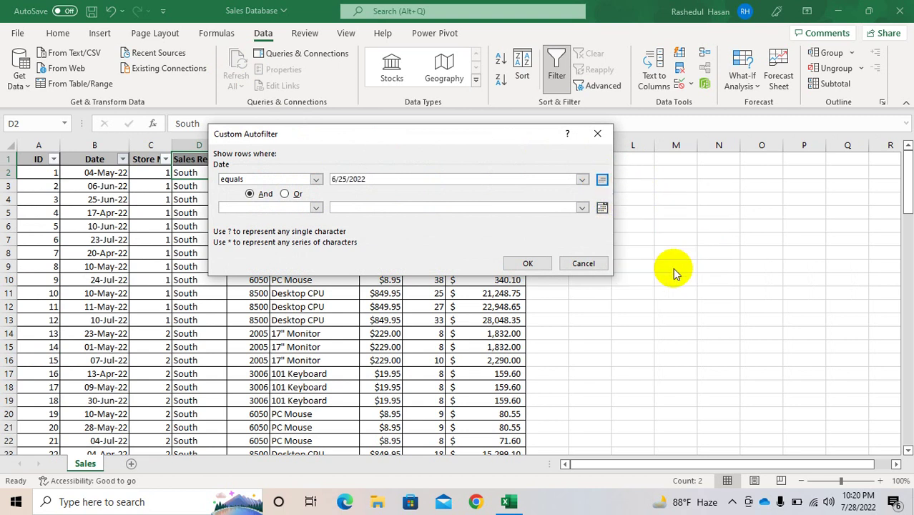
{"action": "left_click", "coordinate": [521, 264]}
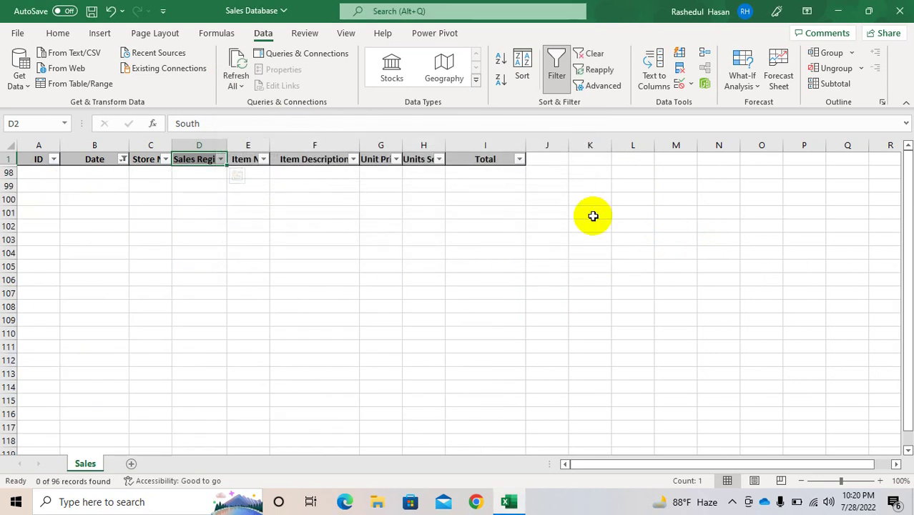
{"action": "left_click", "coordinate": [590, 54]}
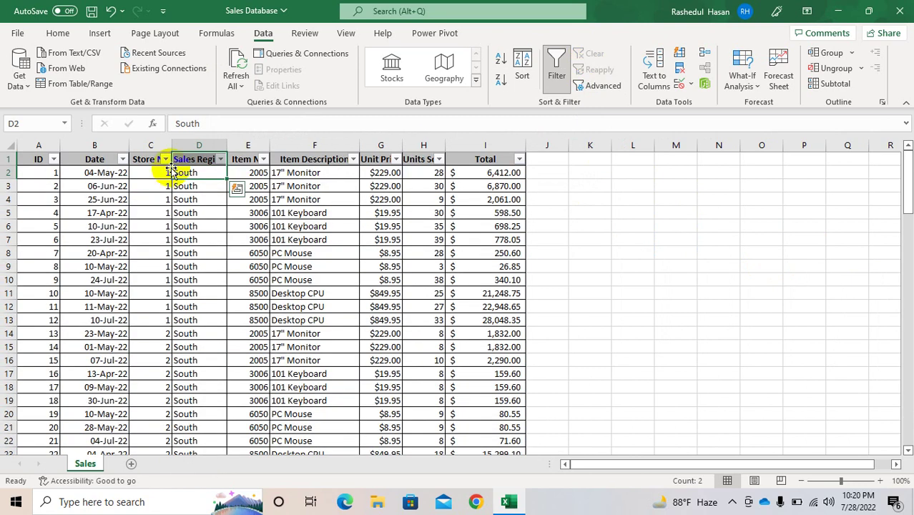
- Filter the Date column for dates before today's date, 7/28/2022
{"action": "left_click", "coordinate": [120, 162]}
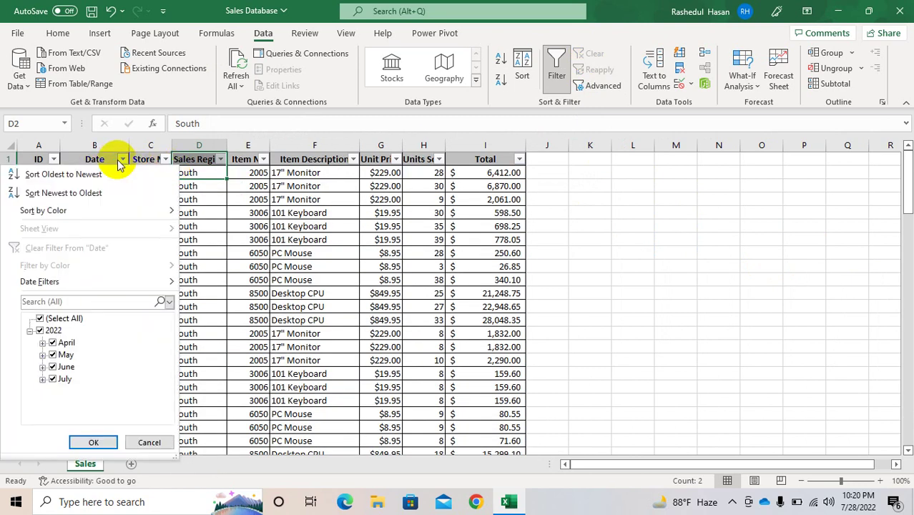
{"action": "mouse_move", "coordinate": [152, 274]}
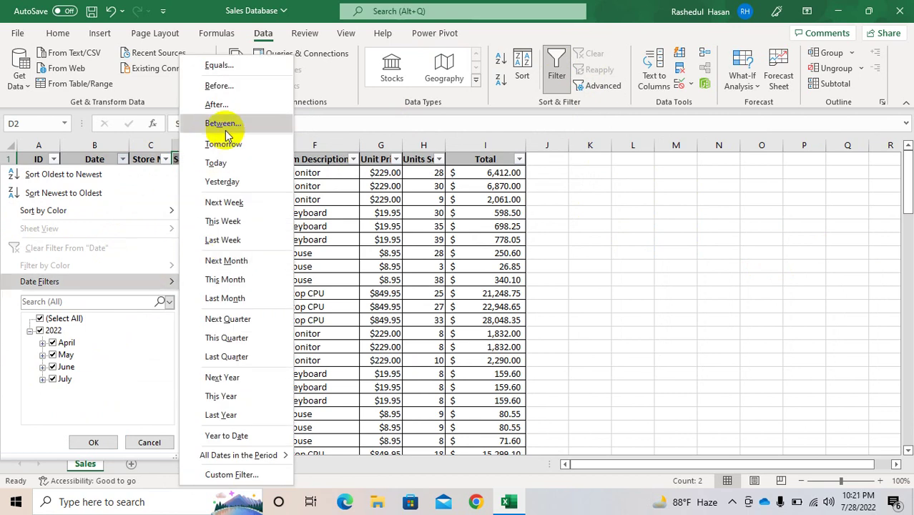
{"action": "left_click", "coordinate": [230, 91]}
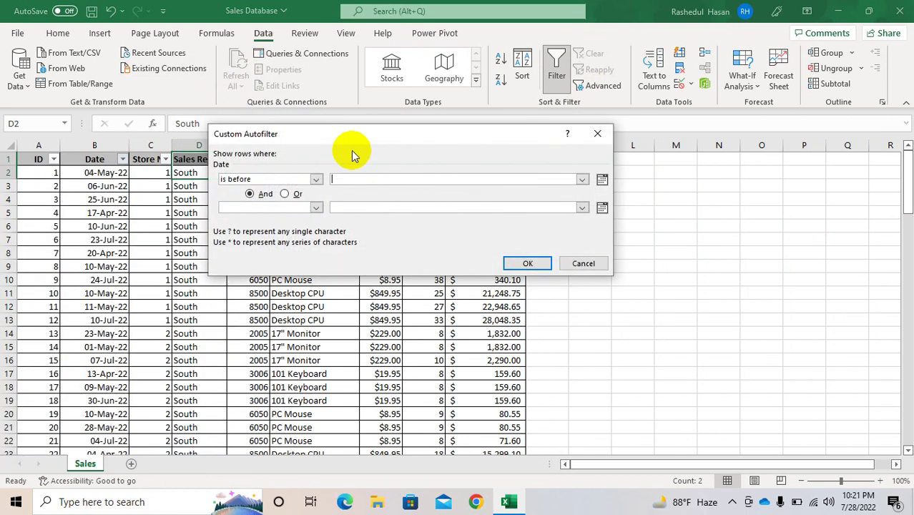
{"action": "left_click", "coordinate": [601, 179]}
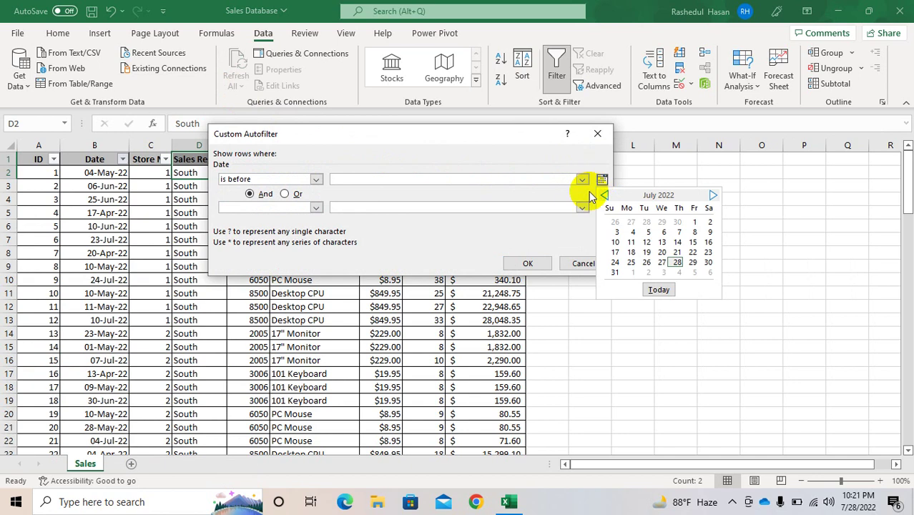
{"action": "left_click", "coordinate": [661, 288]}
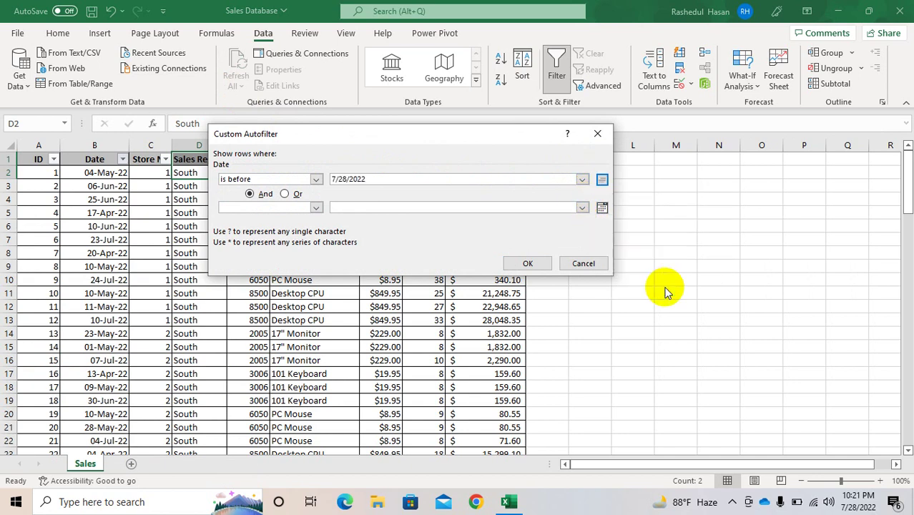
{"action": "left_click", "coordinate": [527, 263]}
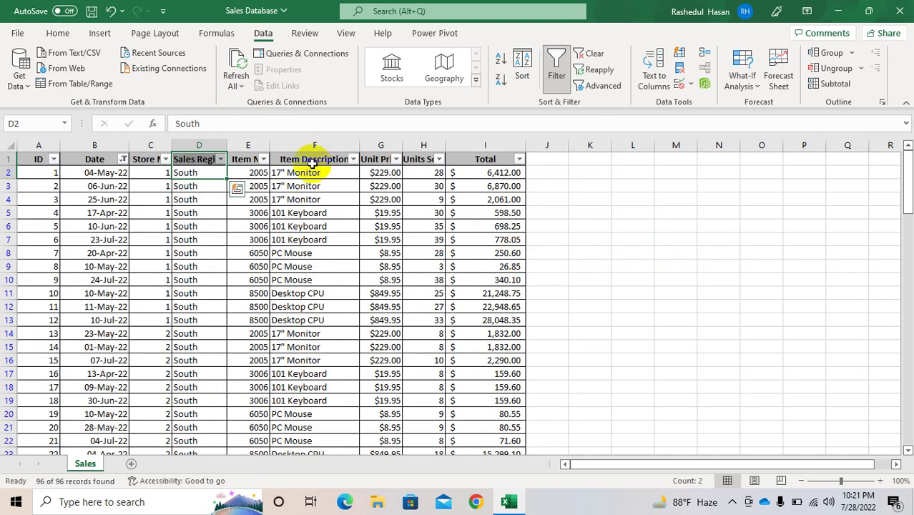
- Clear the filter from the Date column
{"action": "left_click", "coordinate": [123, 159]}
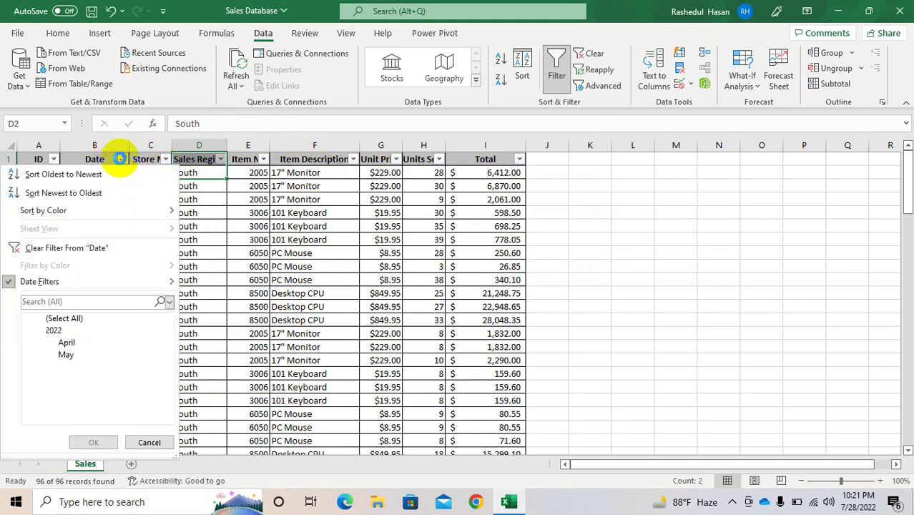
{"action": "left_click", "coordinate": [112, 250]}
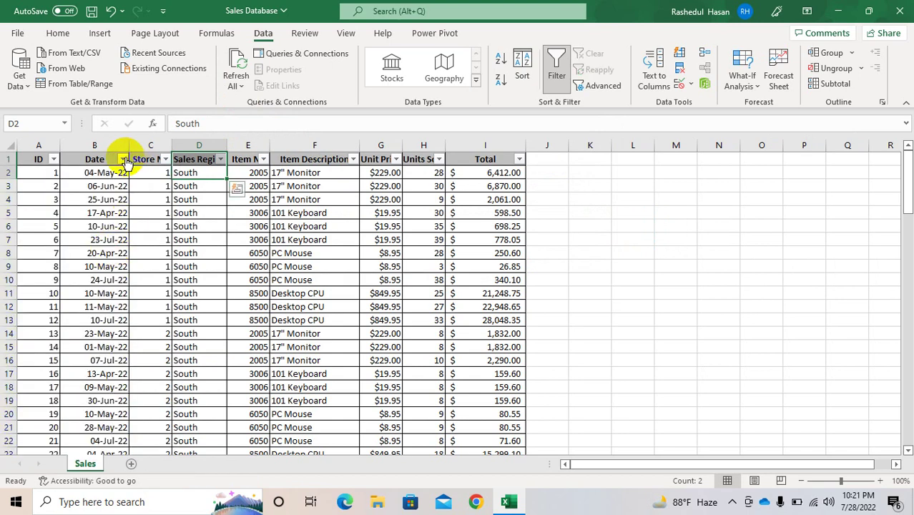
- Filter the Date column for all dates in the period Quarter 2
{"action": "left_click", "coordinate": [122, 159]}
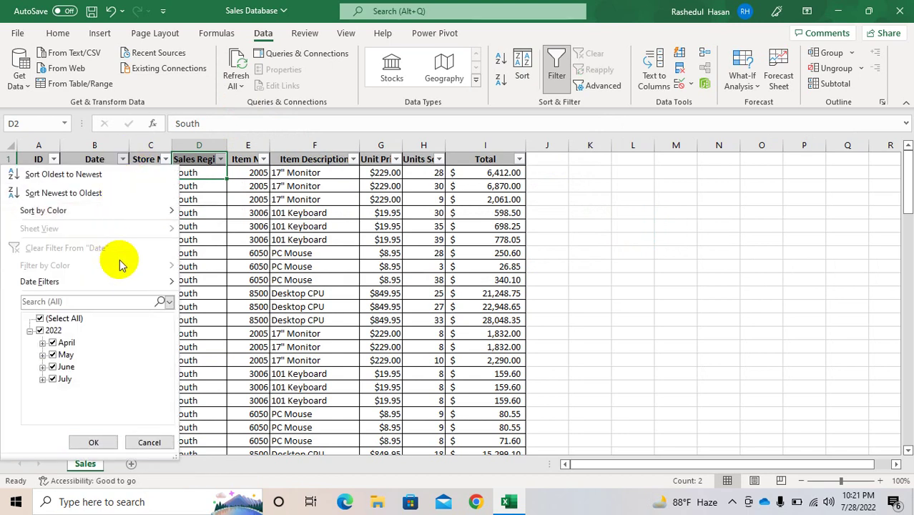
{"action": "mouse_move", "coordinate": [122, 279]}
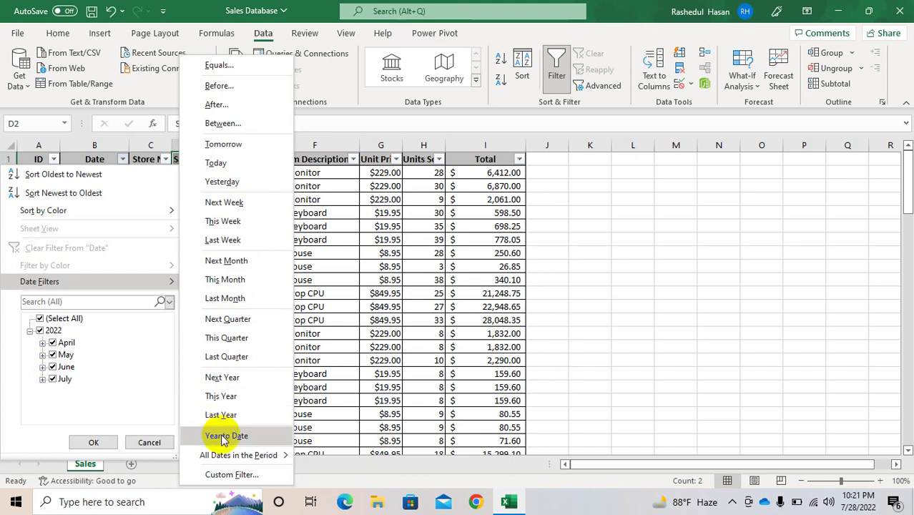
{"action": "mouse_move", "coordinate": [230, 454]}
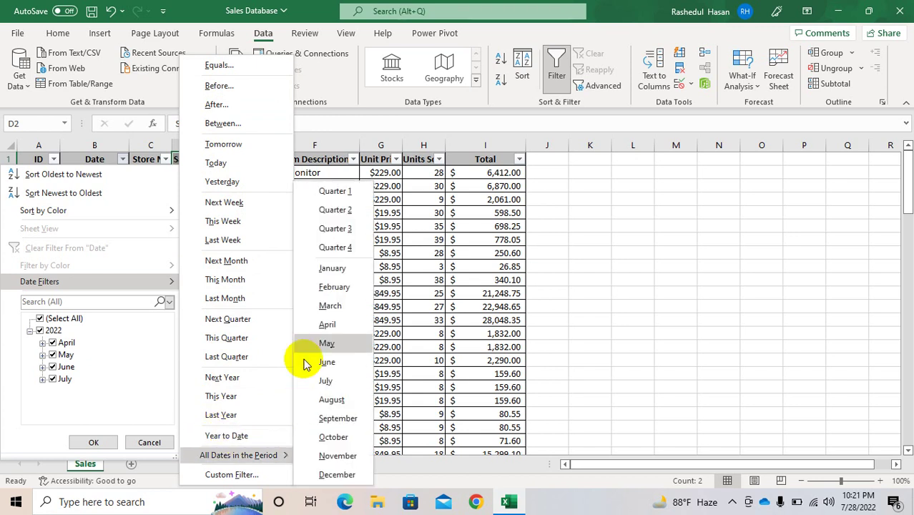
{"action": "left_click", "coordinate": [335, 209]}
{"action": "left_click", "coordinate": [132, 199]}
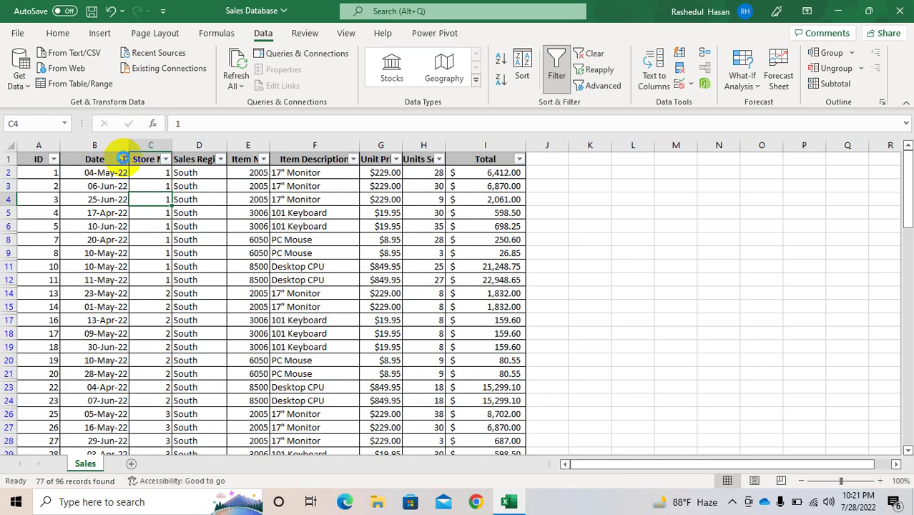
- Change the Date column's filter to all dates in the period June, and clear the filter again
{"action": "left_click", "coordinate": [123, 158]}
{"action": "mouse_move", "coordinate": [149, 282]}
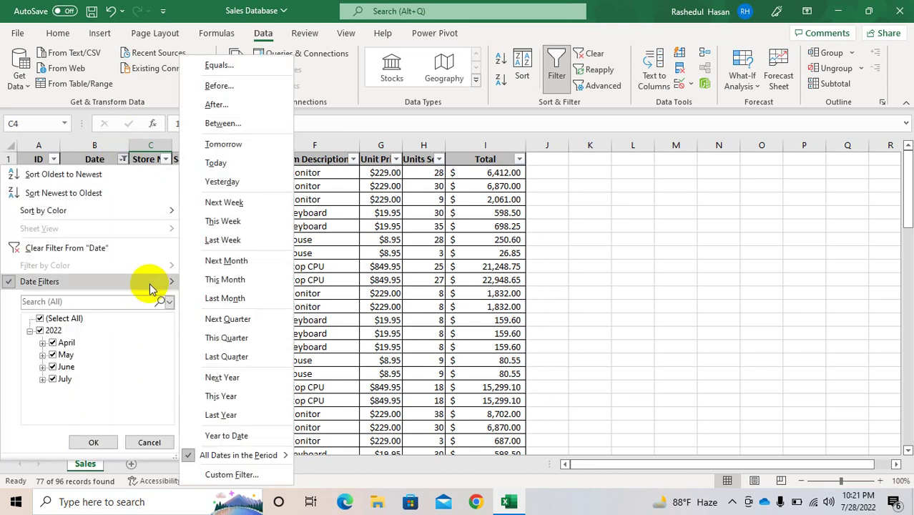
{"action": "mouse_move", "coordinate": [261, 461]}
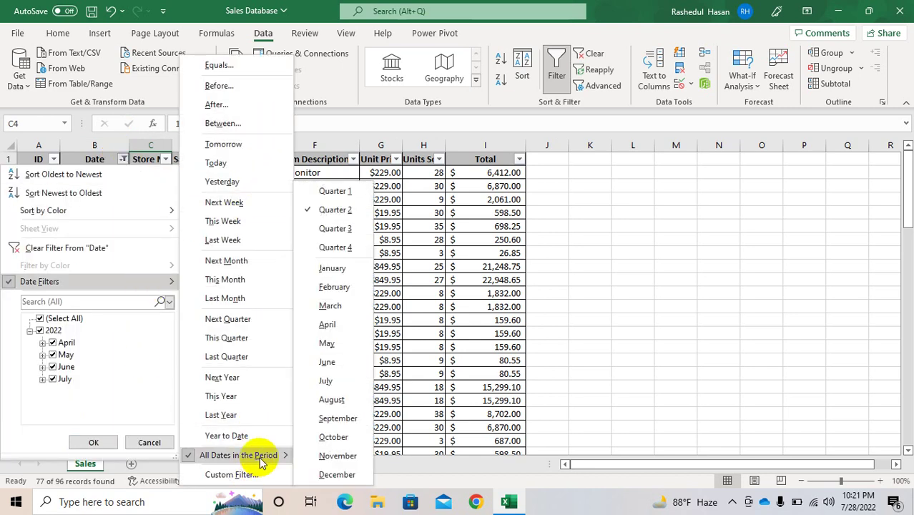
{"action": "left_click", "coordinate": [327, 362]}
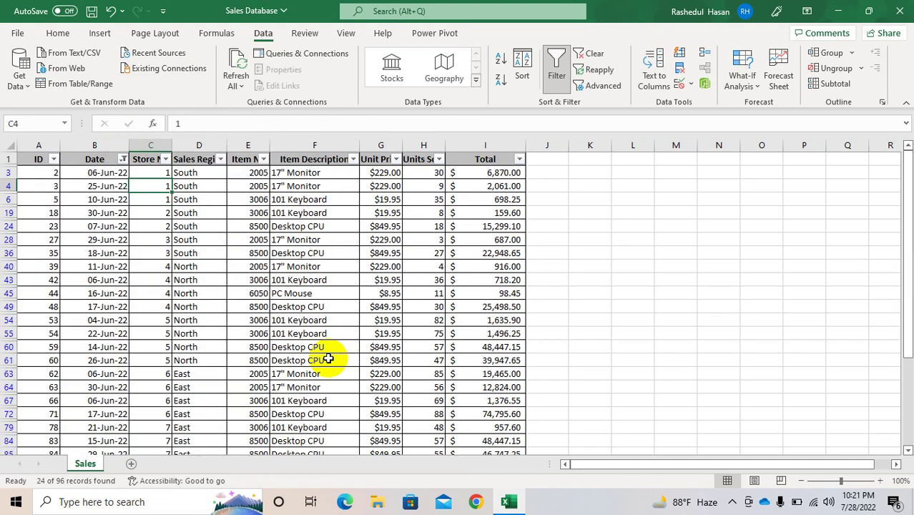
{"action": "left_click", "coordinate": [123, 163]}
{"action": "left_click", "coordinate": [147, 247]}
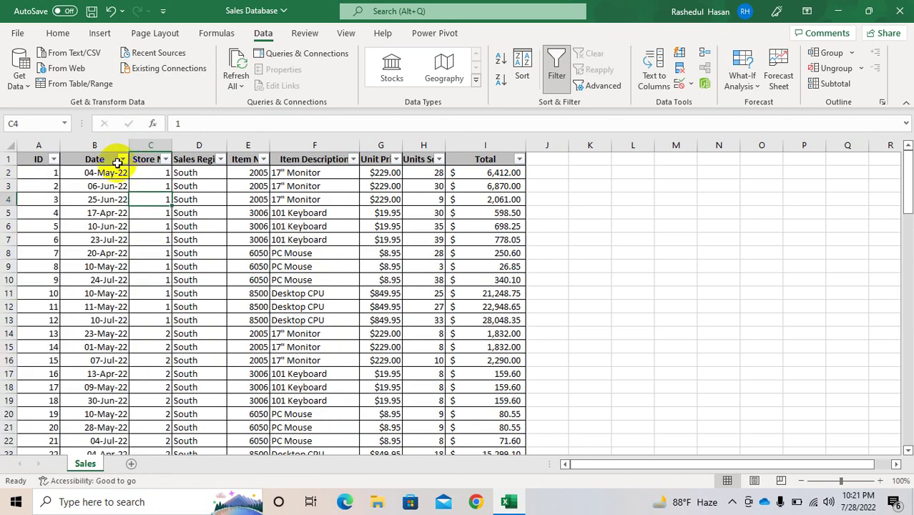
- Filter the Date column for all dates in the period December, and clear the filter again
{"action": "left_click", "coordinate": [124, 163]}
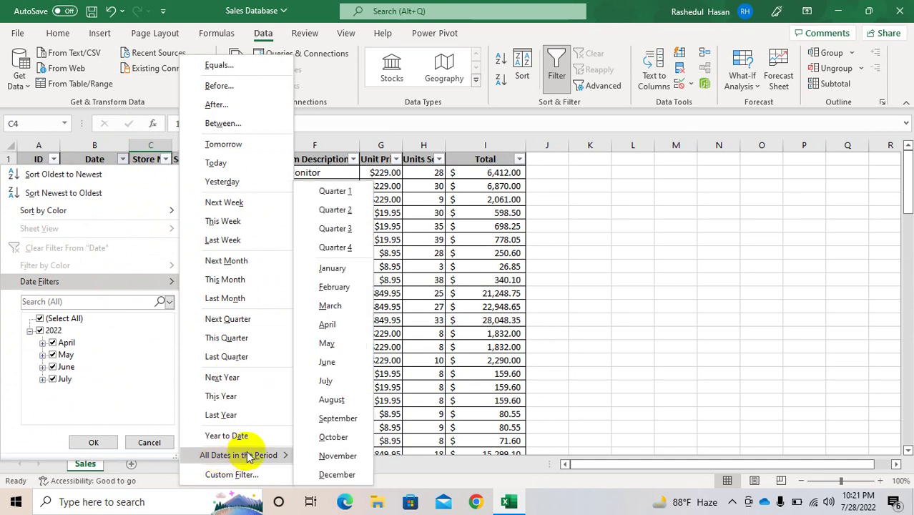
{"action": "mouse_move", "coordinate": [278, 456]}
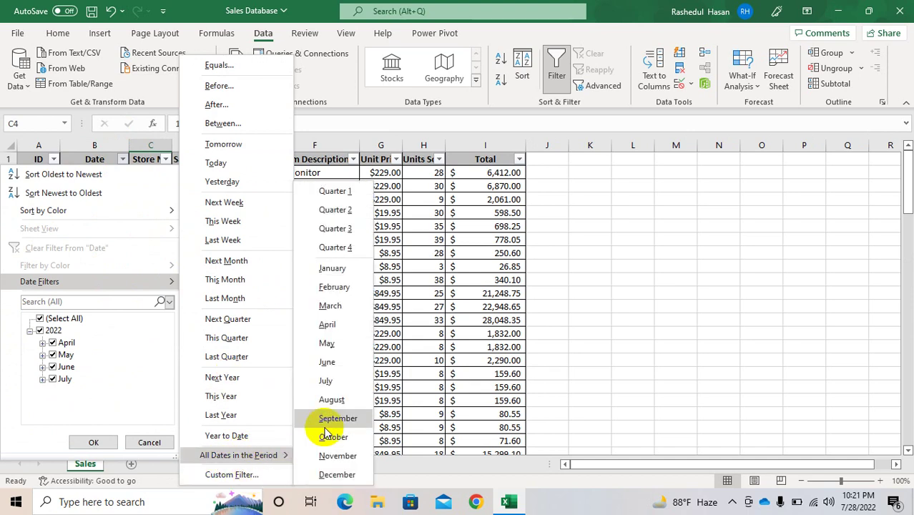
{"action": "left_click", "coordinate": [338, 475]}
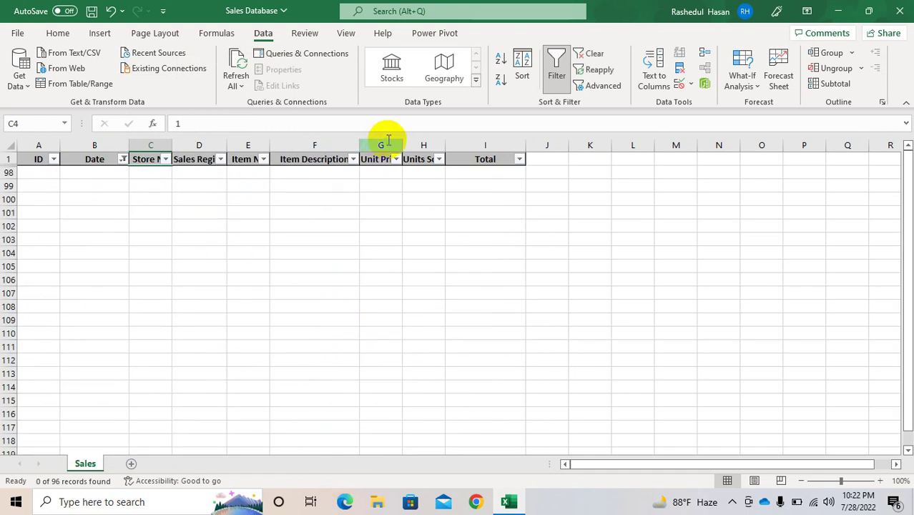
{"action": "left_click", "coordinate": [588, 53]}
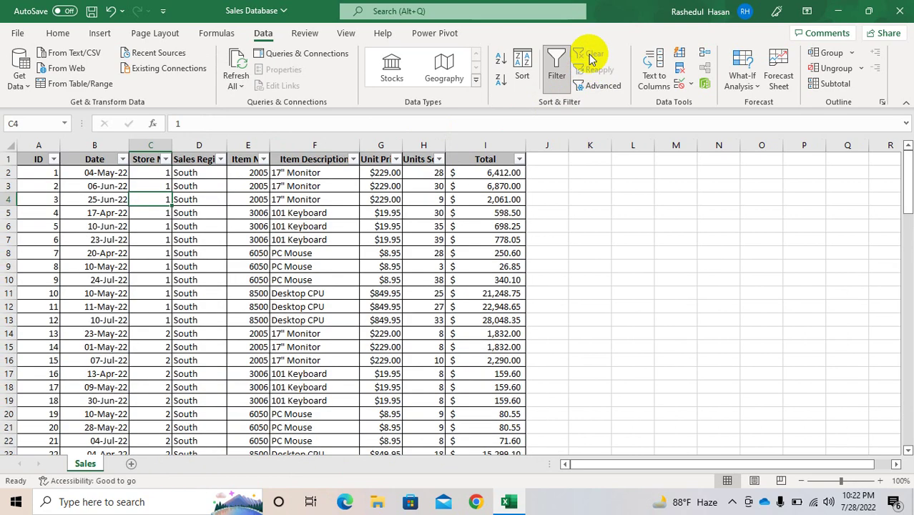
- Filter the Sales Region column with a text filter that equals South, and clear the filter again
{"action": "left_click", "coordinate": [221, 158]}
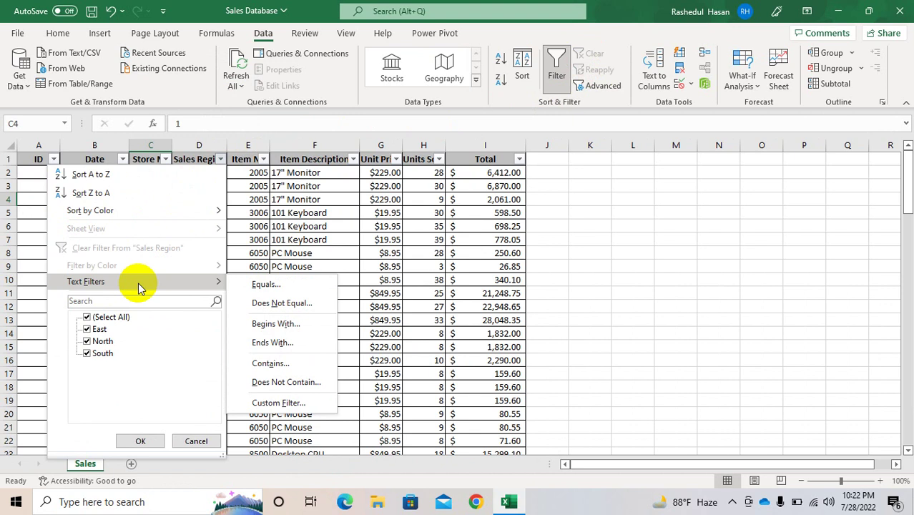
{"action": "left_click", "coordinate": [130, 301]}
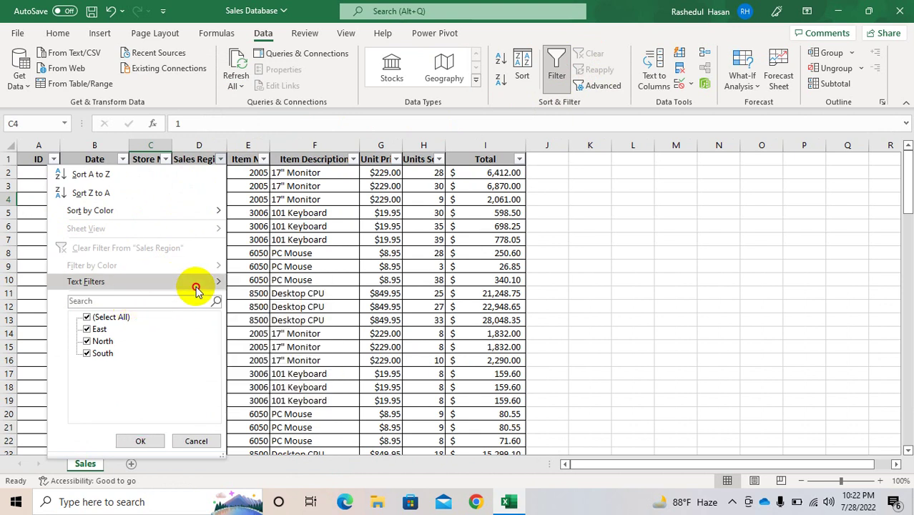
{"action": "mouse_move", "coordinate": [220, 288]}
{"action": "left_click", "coordinate": [266, 286]}
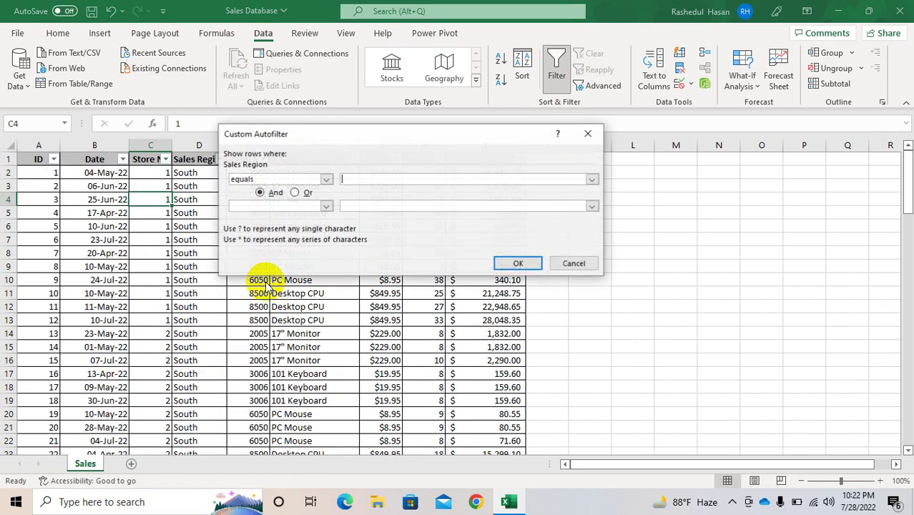
{"action": "type", "text": "South"}
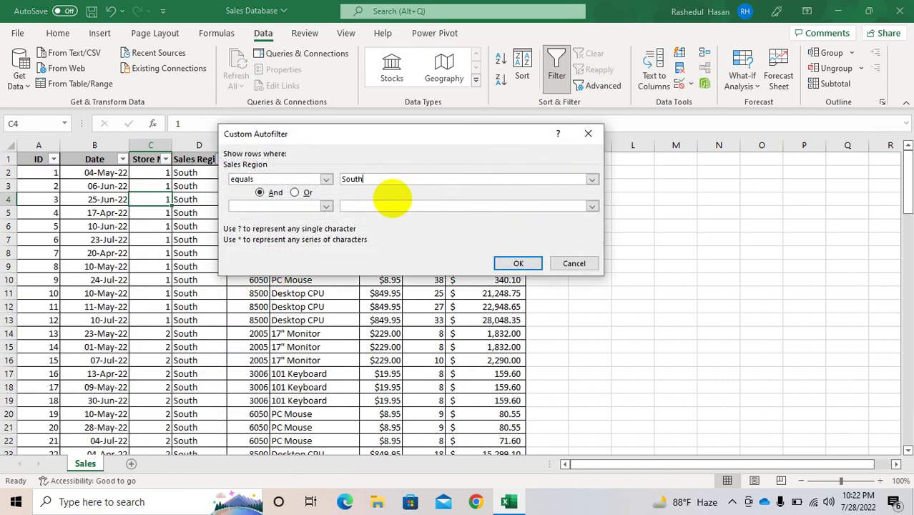
{"action": "key", "text": "Return"}
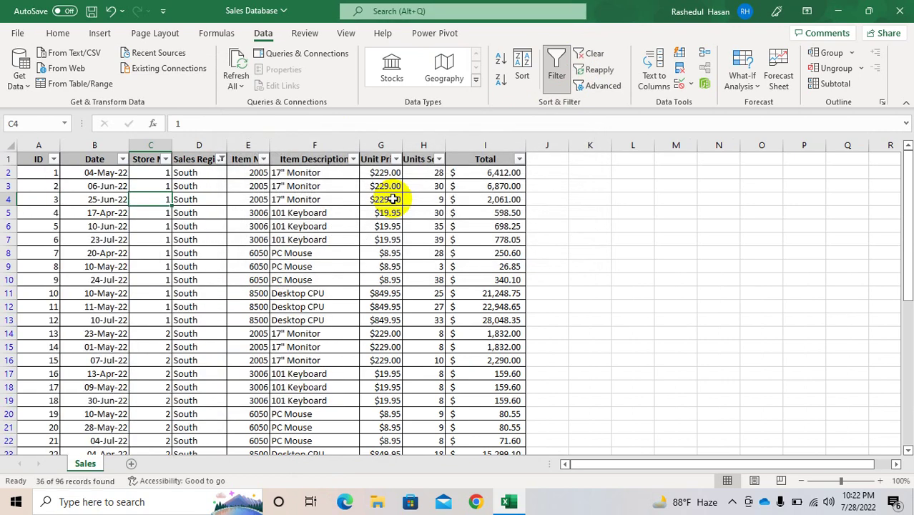
{"action": "left_click", "coordinate": [221, 158]}
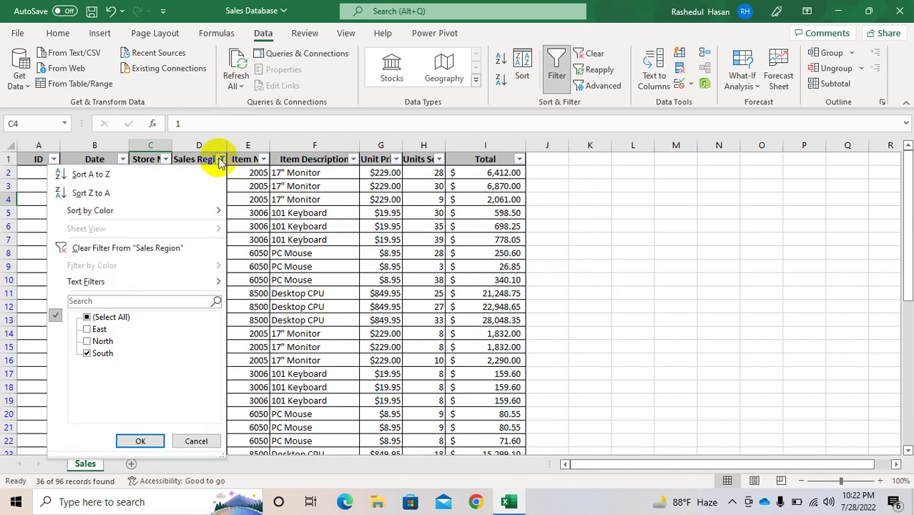
{"action": "left_click", "coordinate": [181, 256]}
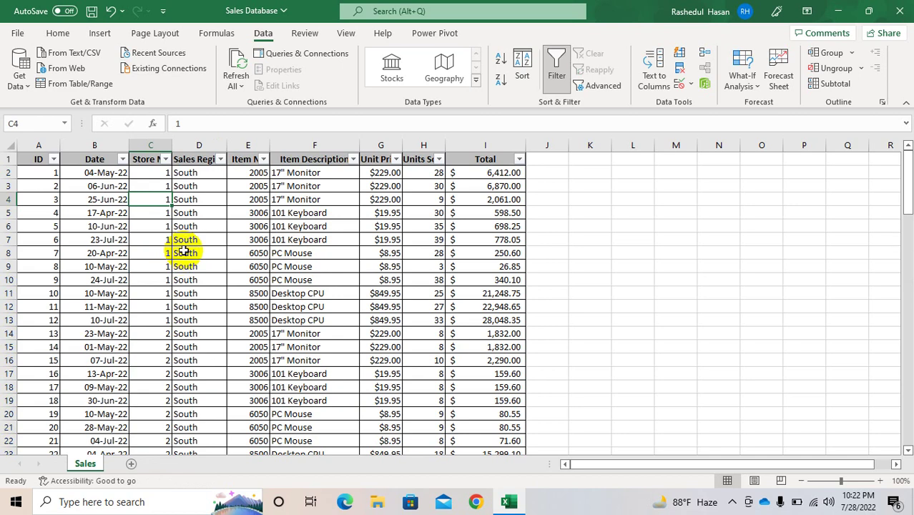
- Filter the Sales Region column with a begins-with text filter that keeps only the East rows
{"action": "left_click", "coordinate": [221, 159]}
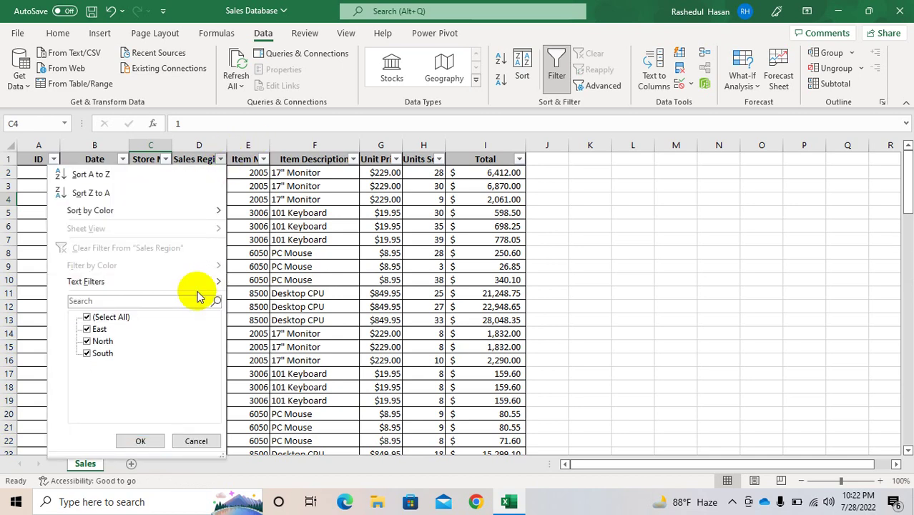
{"action": "mouse_move", "coordinate": [201, 284]}
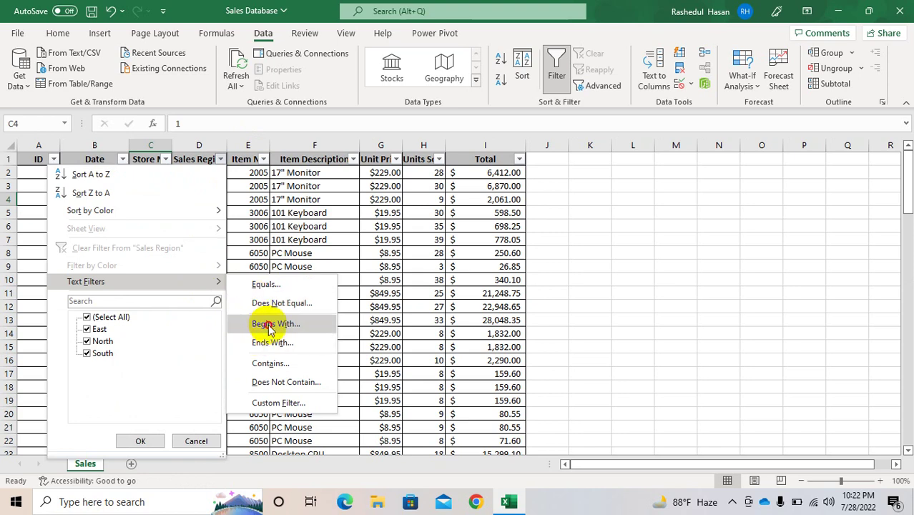
{"action": "left_click", "coordinate": [269, 325]}
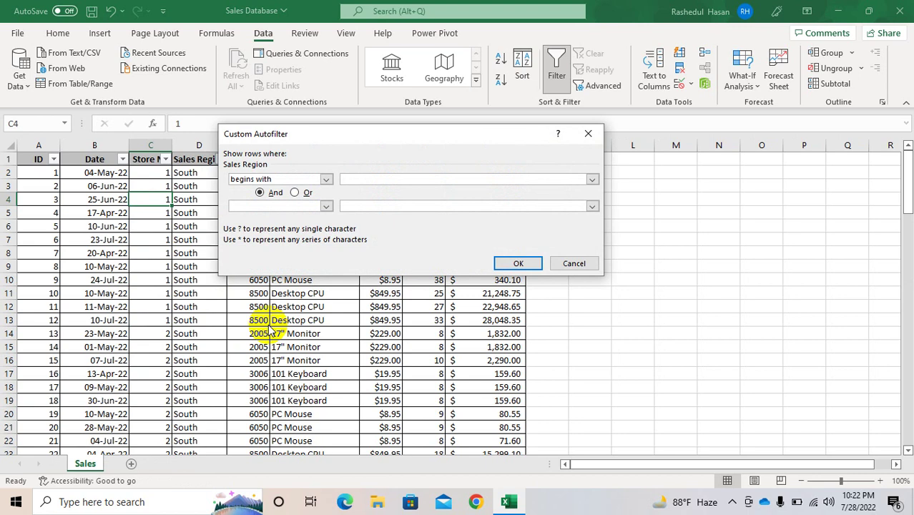
{"action": "key", "text": "Return"}
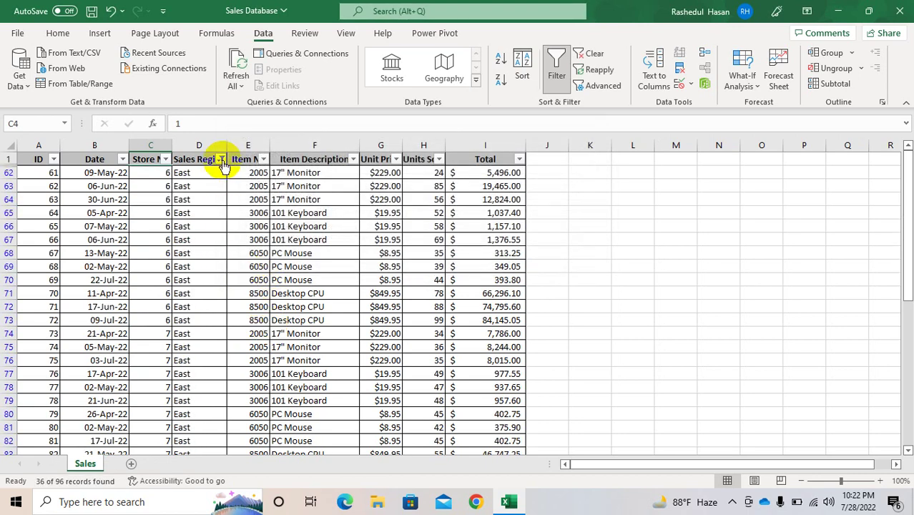
- Change the Sales Region filter to a contains text filter that keeps the South and North rows, check the rows, and clear the filter
{"action": "left_click", "coordinate": [223, 161]}
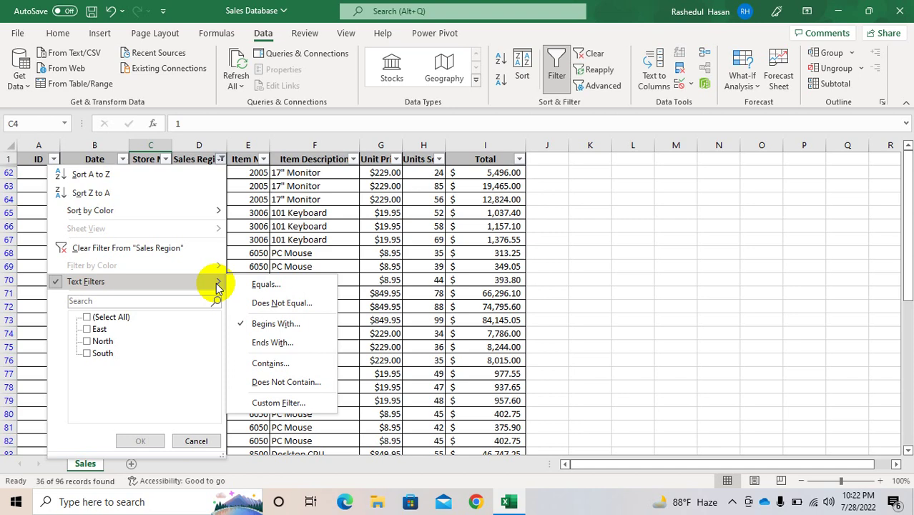
{"action": "left_click", "coordinate": [271, 363]}
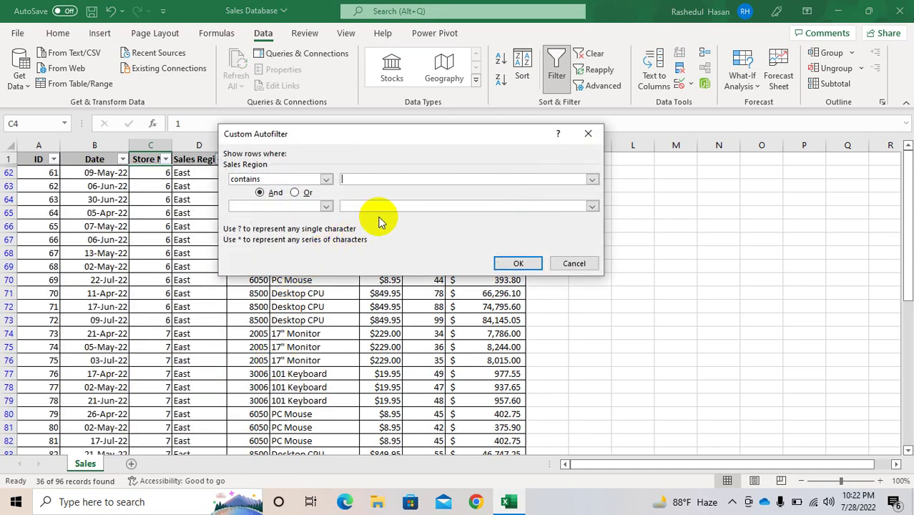
{"action": "type", "text": "so"}
{"action": "key", "text": "Return"}
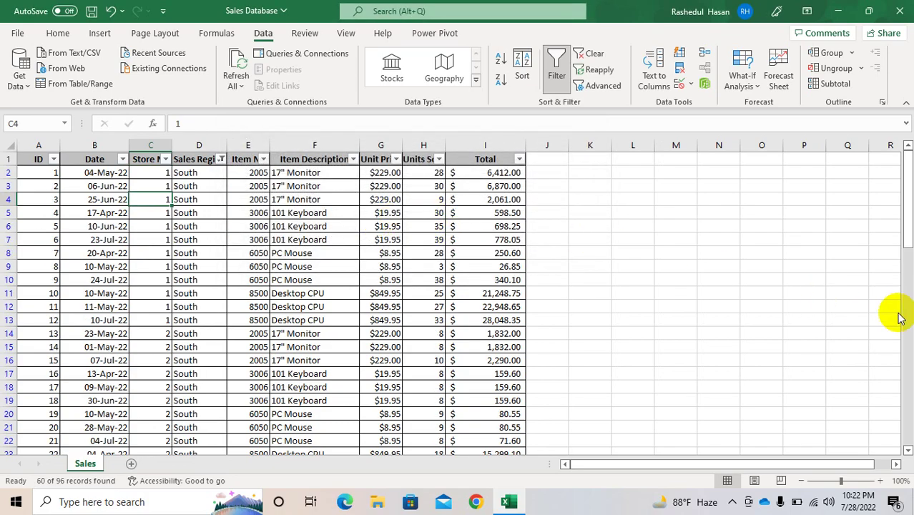
{"action": "scroll", "coordinate": [908, 317], "scroll_direction": "down", "scroll_amount": 5}
{"action": "left_click_drag", "start_coordinate": [908, 317], "coordinate": [907, 389]}
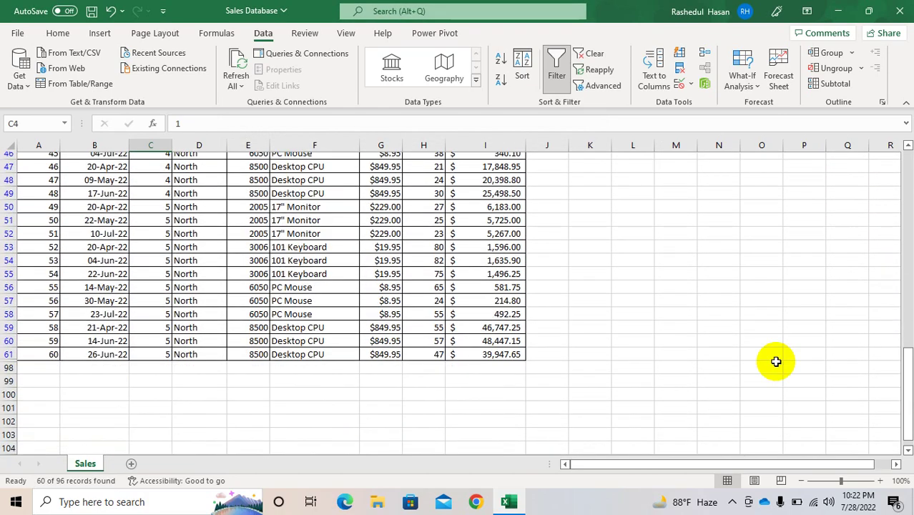
{"action": "left_click", "coordinate": [590, 55]}
{"action": "left_click_drag", "start_coordinate": [906, 315], "coordinate": [907, 172]}
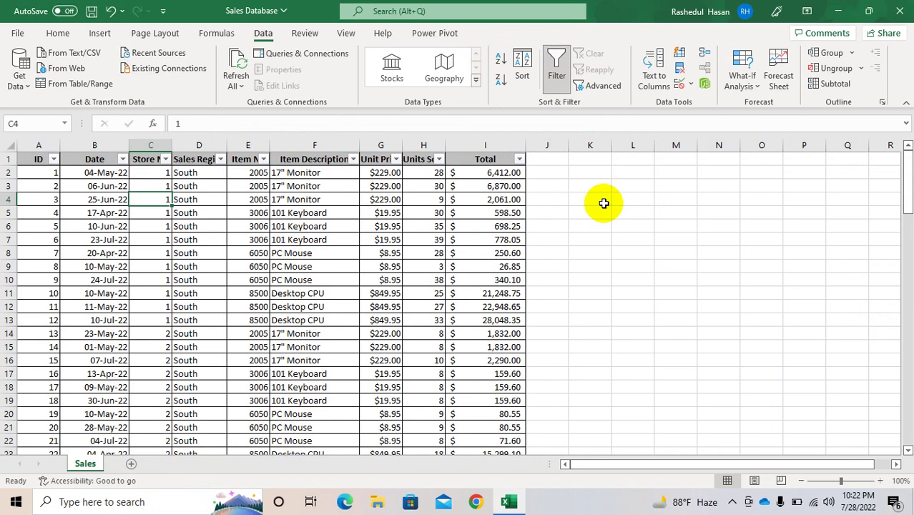
- Enter the wildcard characters ? in cell K4 and * in cell K5 beside the sales table
{"action": "left_click", "coordinate": [604, 201]}
{"action": "type", "text": "?"}
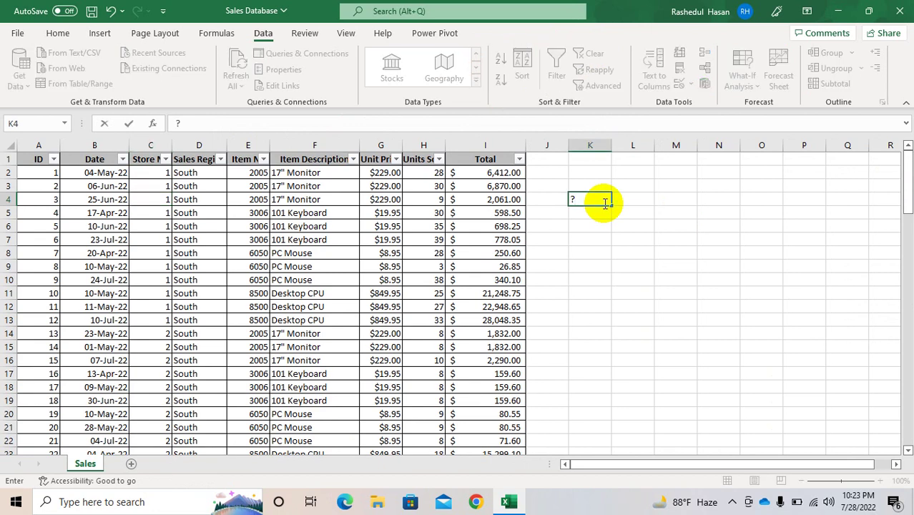
{"action": "key", "text": "Return"}
{"action": "left_click", "coordinate": [594, 201]}
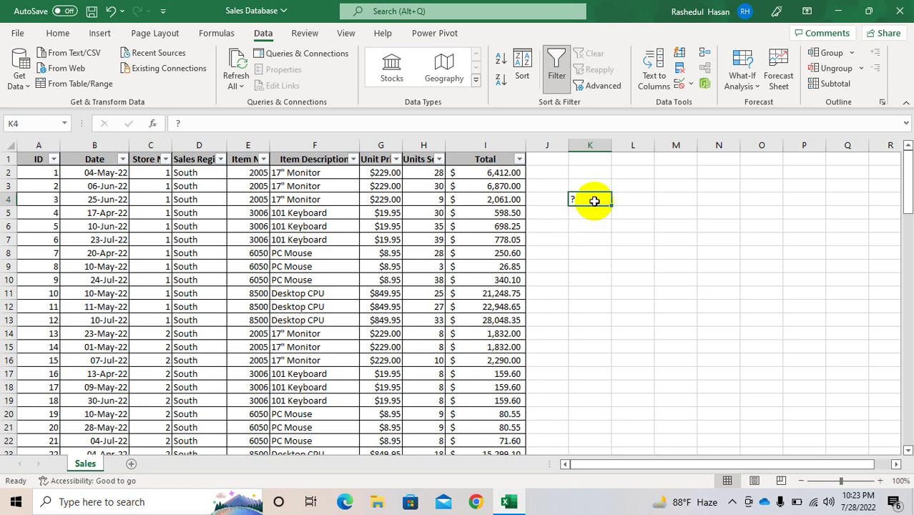
{"action": "key", "text": "BackSpace"}
{"action": "type", "text": "?"}
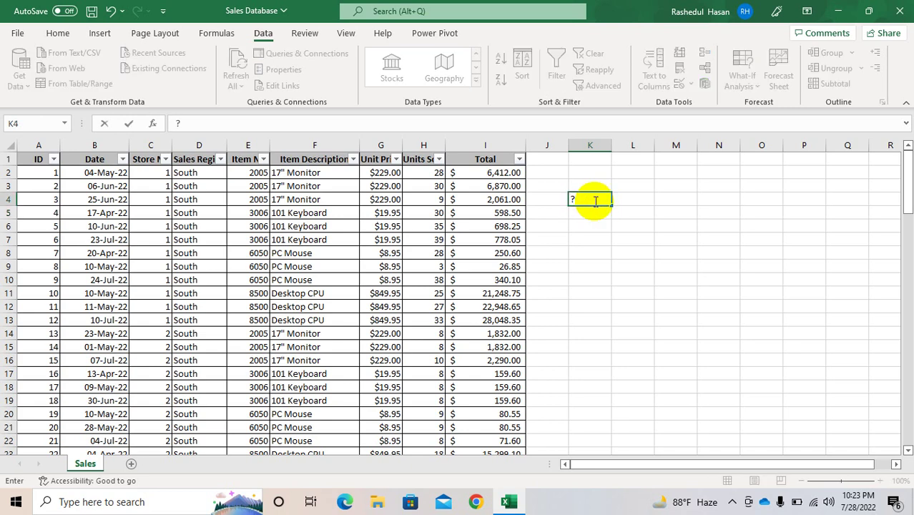
{"action": "key", "text": "Return"}
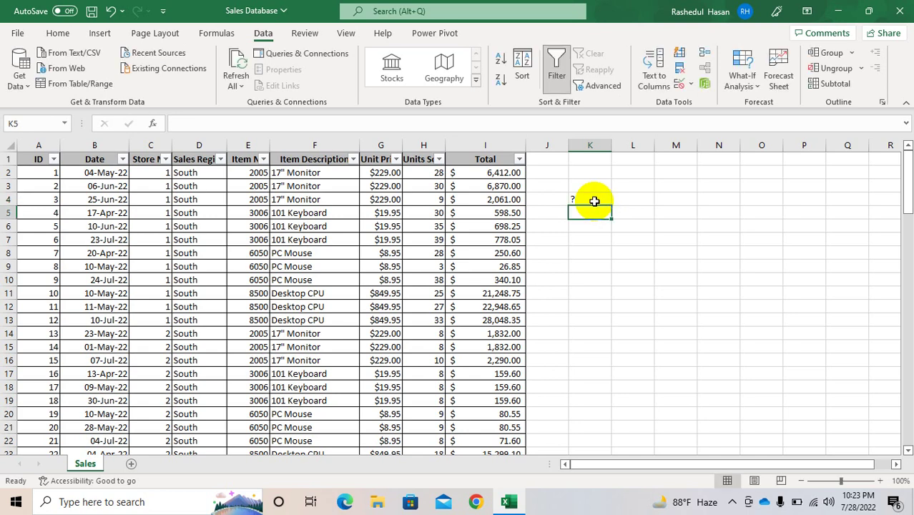
{"action": "type", "text": "*"}
{"action": "key", "text": "Return"}
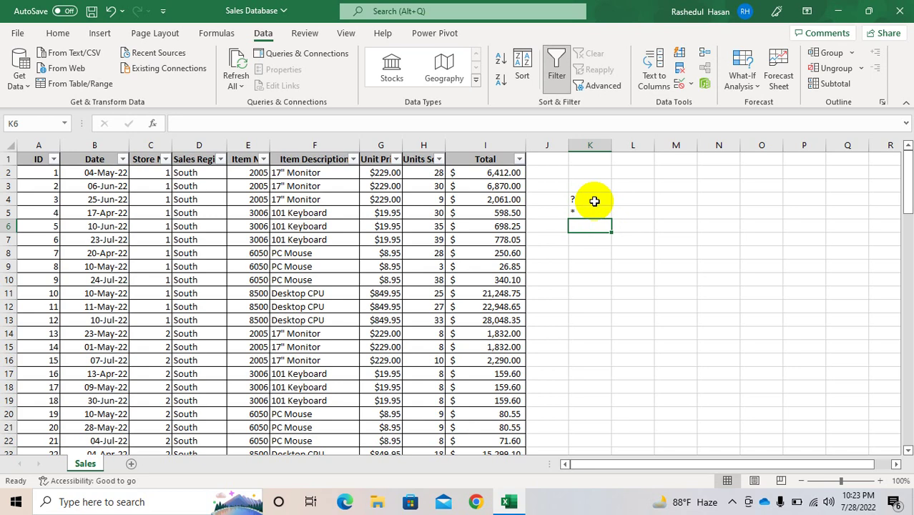
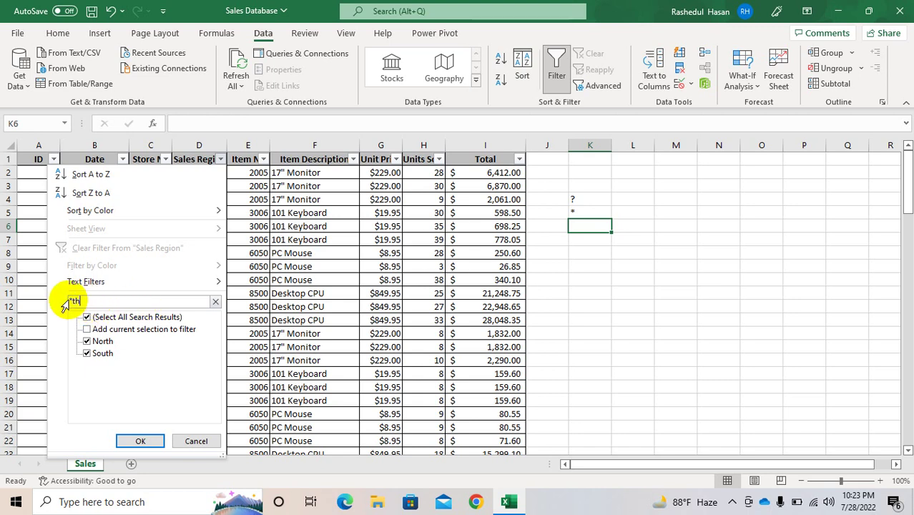
- Filter the Sales Region column with the wildcard search *th, and replace it with the search E* to keep only East rows
{"action": "key", "text": "Return"}
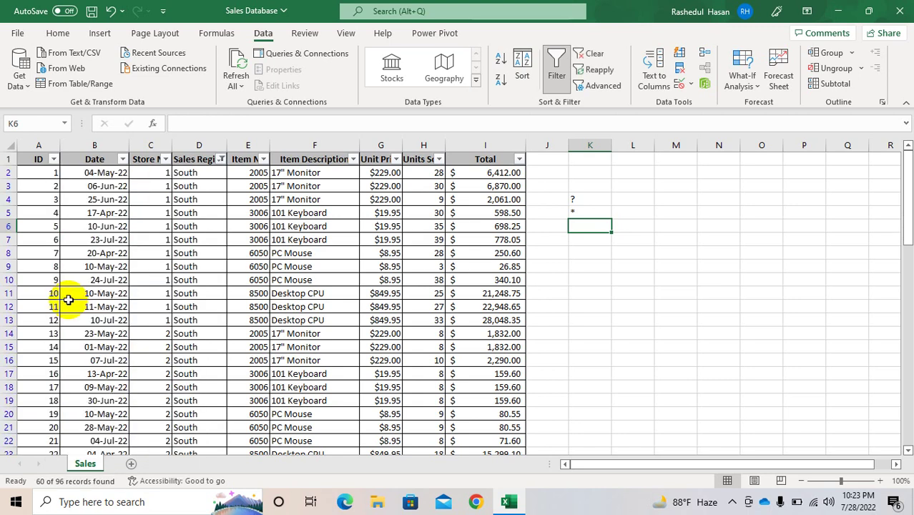
{"action": "left_click", "coordinate": [220, 158]}
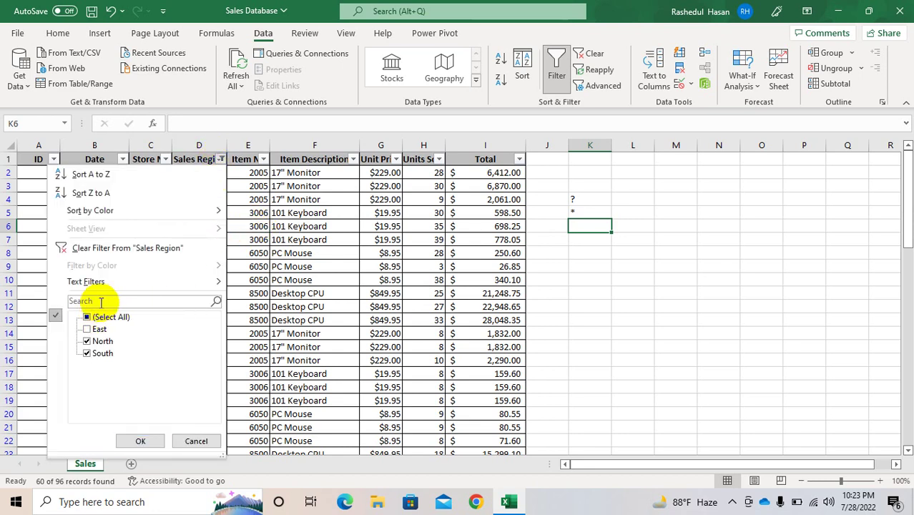
{"action": "left_click", "coordinate": [101, 301]}
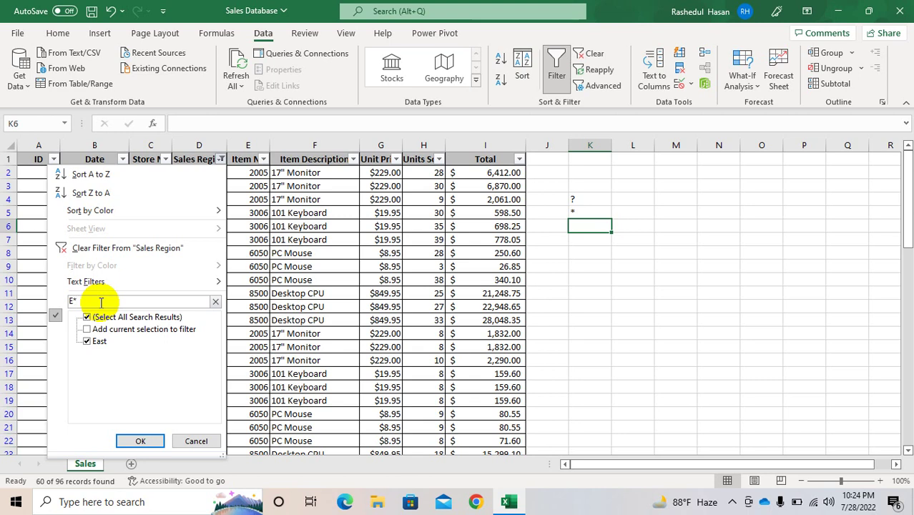
{"action": "key", "text": "Return"}
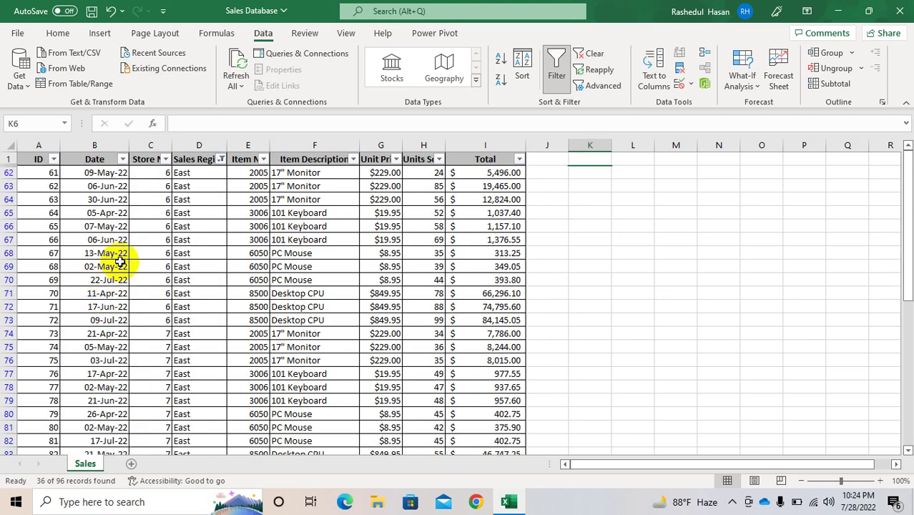
- Filter the Sales Region column with the wildcard search *th* to keep the North and South rows, and clear the filter
{"action": "left_click", "coordinate": [219, 160]}
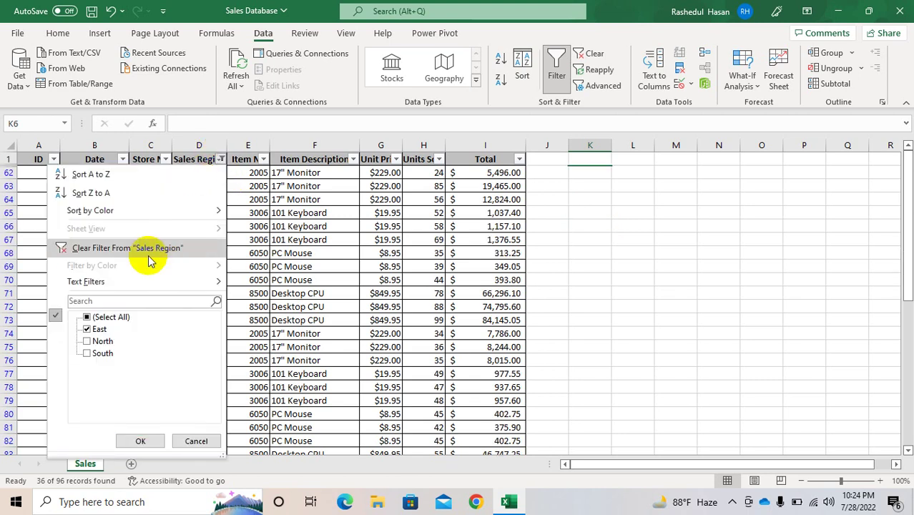
{"action": "left_click", "coordinate": [118, 301]}
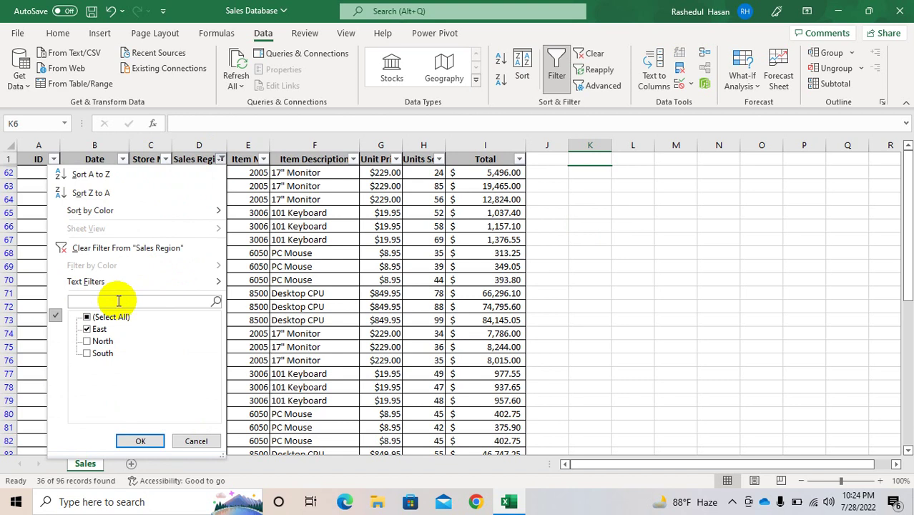
{"action": "type", "text": "*"}
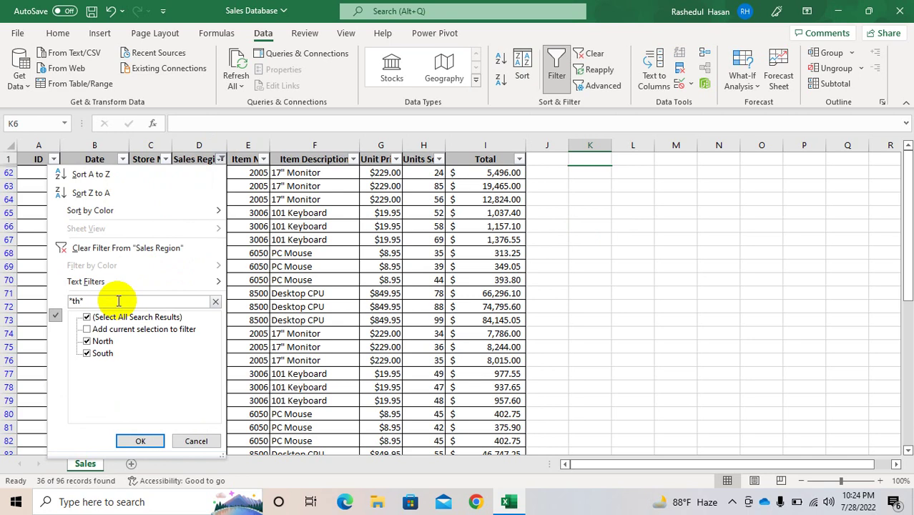
{"action": "key", "text": "Return"}
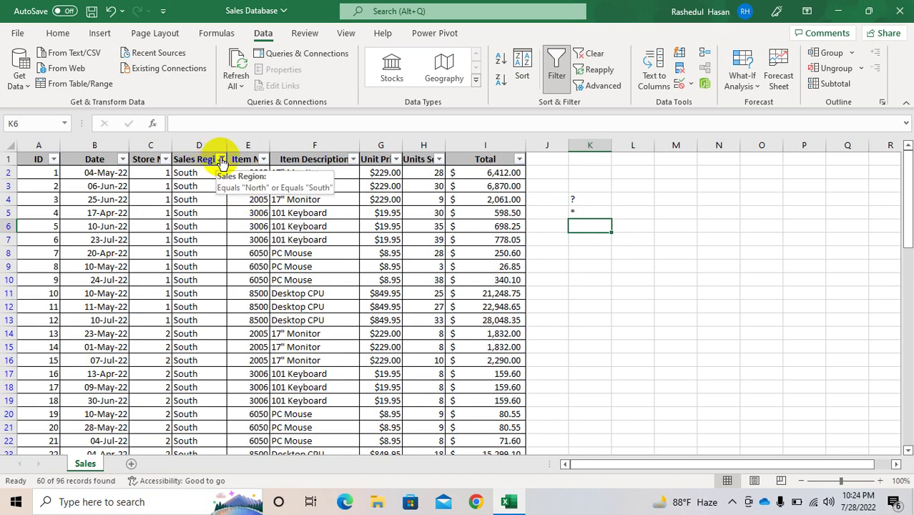
{"action": "left_click", "coordinate": [590, 54]}
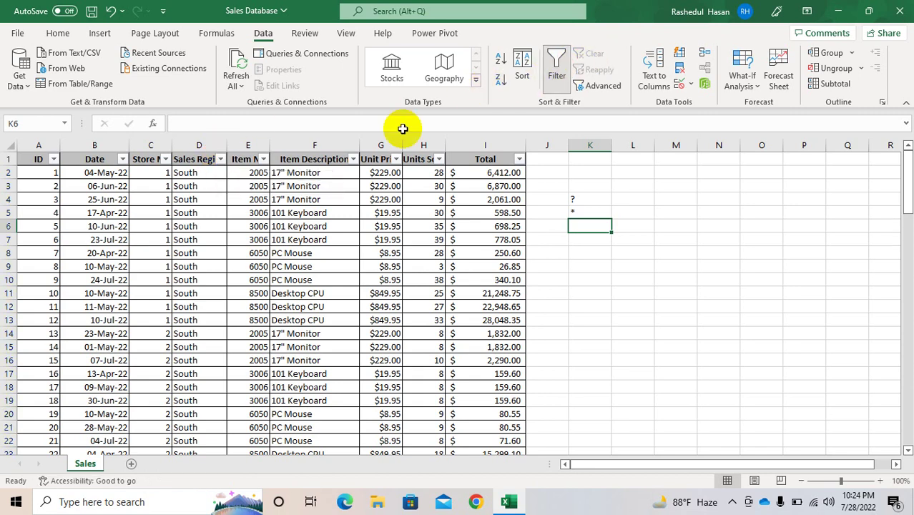
- Filter the Sales Region column with the wildcard search ???th to keep the North and South rows, and clear the filter
{"action": "left_click", "coordinate": [218, 160]}
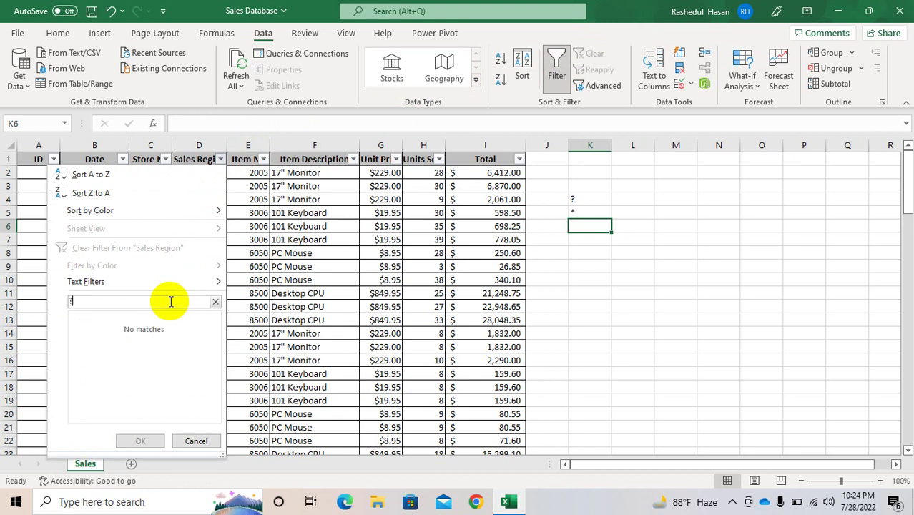
{"action": "type", "text": "th"}
{"action": "type", "text": "?"}
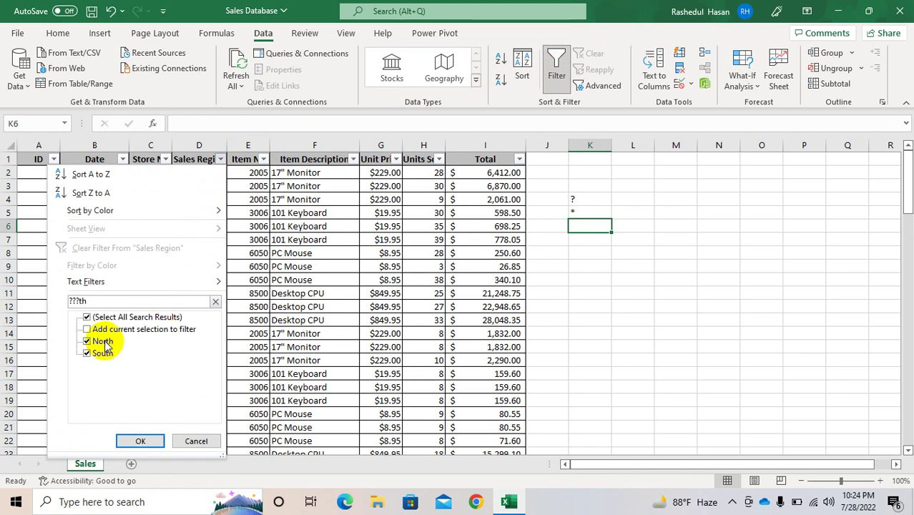
{"action": "key", "text": "Return"}
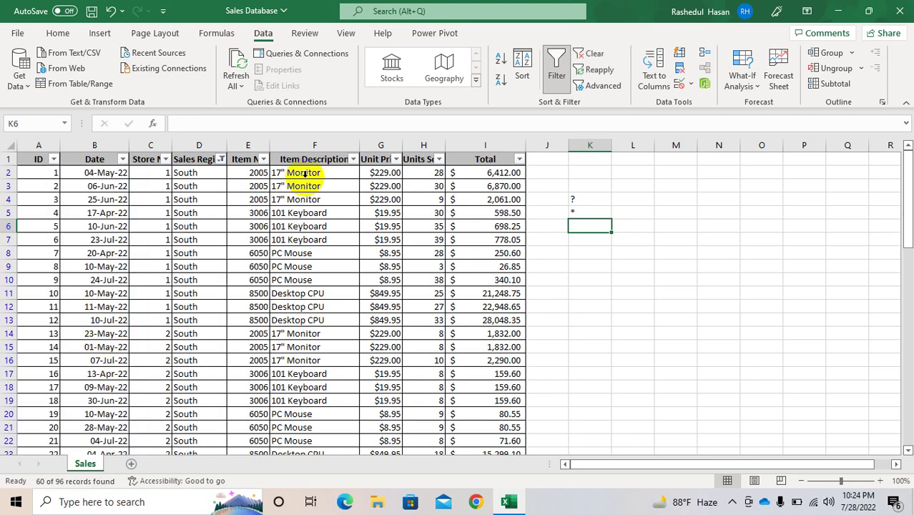
{"action": "left_click", "coordinate": [606, 56]}
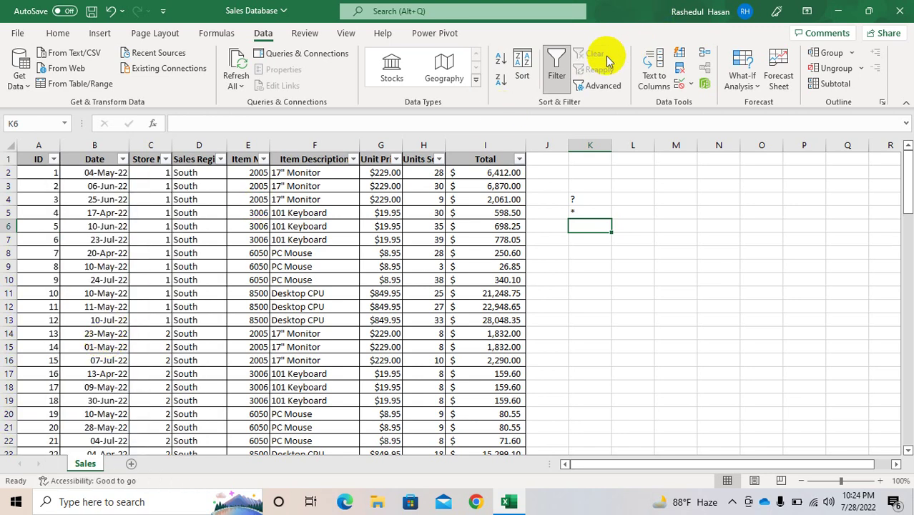
- Delete the wildcard characters from cells K4 and K5 beside the sales table
{"action": "left_click", "coordinate": [586, 204]}
{"action": "key", "text": "BackSpace"}
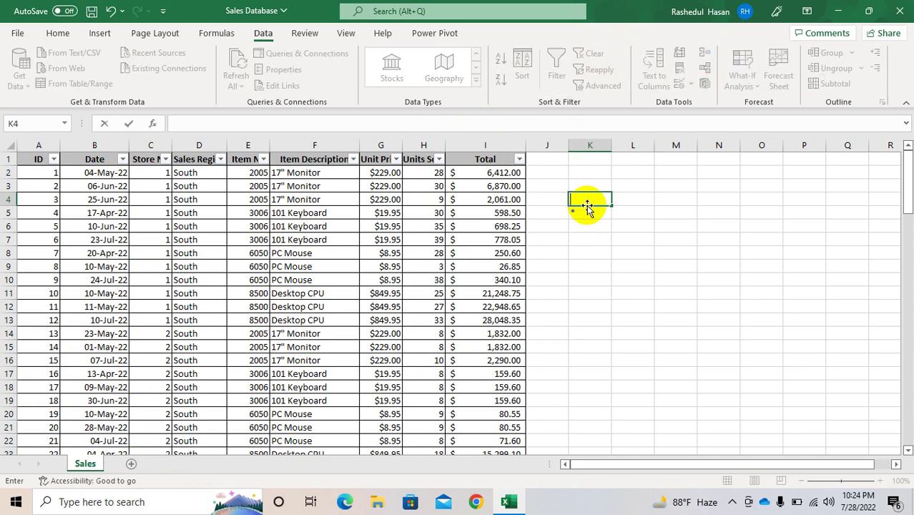
{"action": "left_click", "coordinate": [584, 212]}
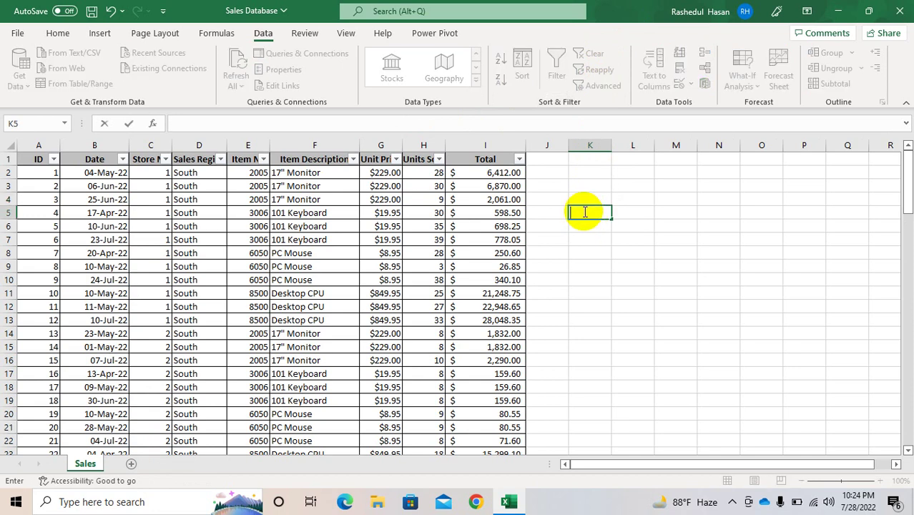
{"action": "left_click", "coordinate": [665, 250]}
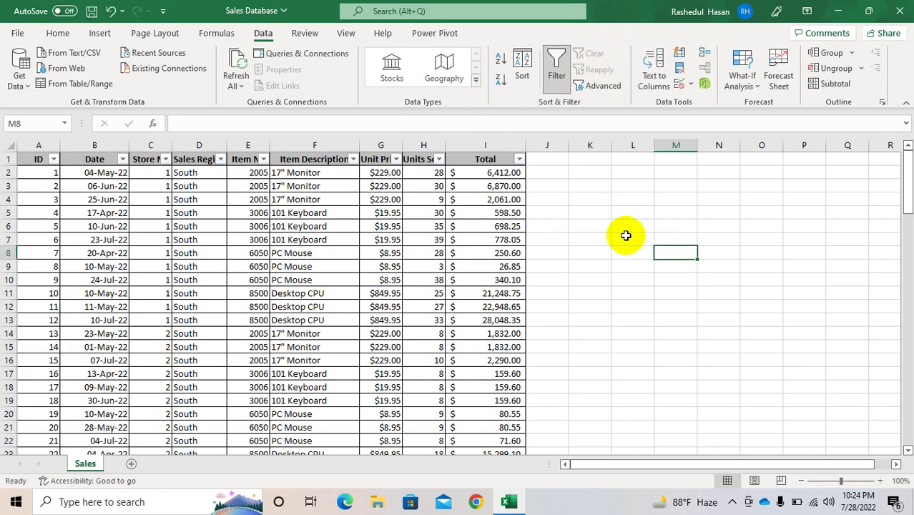
- Enter the formula =FILTER(A2:I97,Sales_Region="East") in cell K5 to extract the East rows beside the table
{"action": "left_click", "coordinate": [582, 208]}
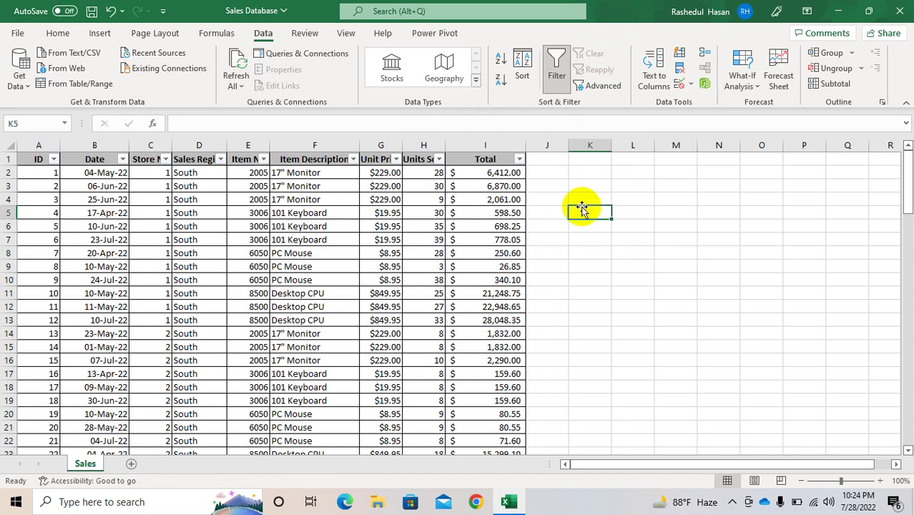
{"action": "type", "text": "=FIL"}
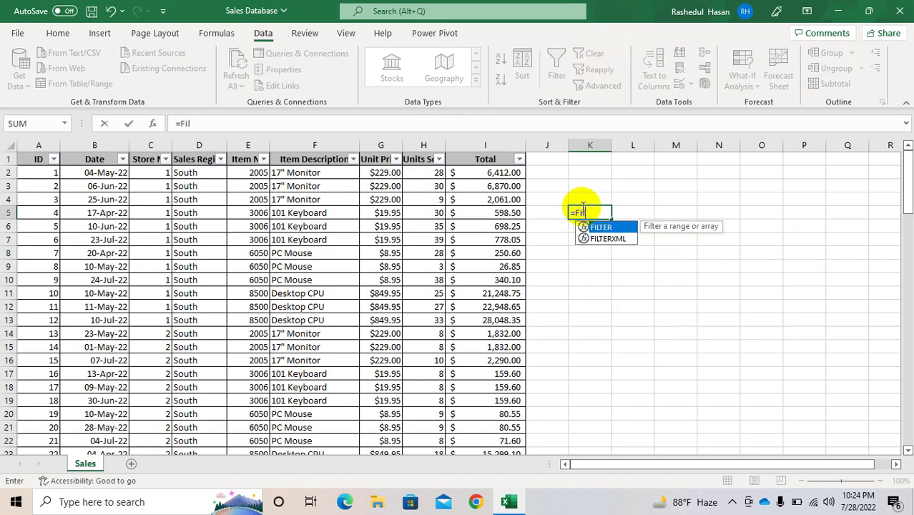
{"action": "key", "text": "Tab"}
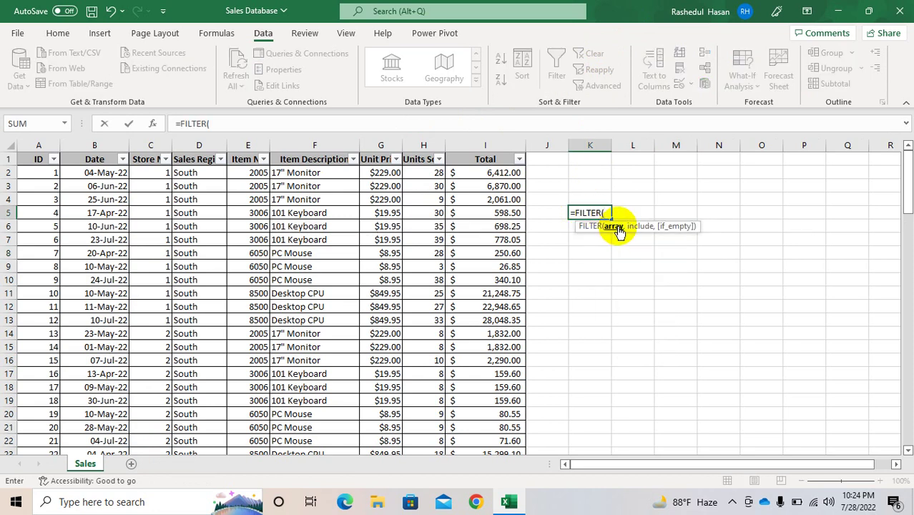
{"action": "left_click", "coordinate": [39, 173]}
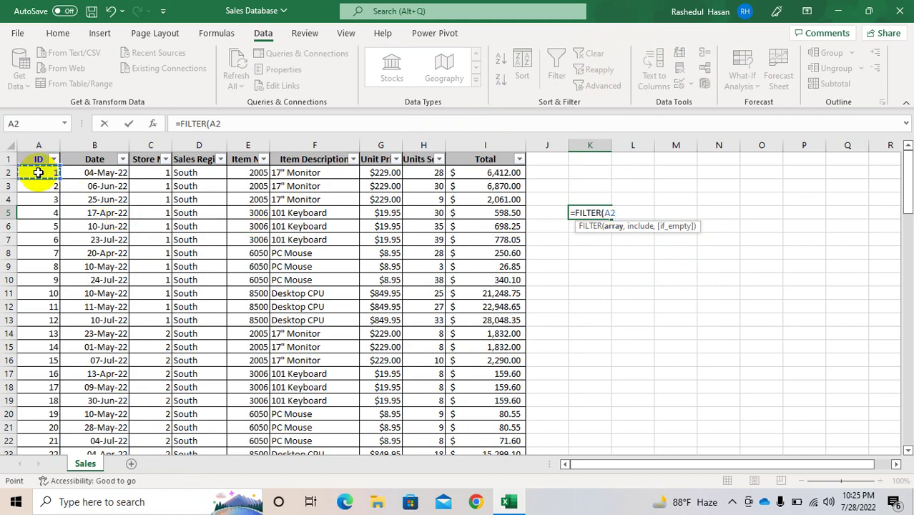
{"action": "key", "text": "ctrl+shift+Right"}
{"action": "key", "text": "ctrl+shift+Down"}
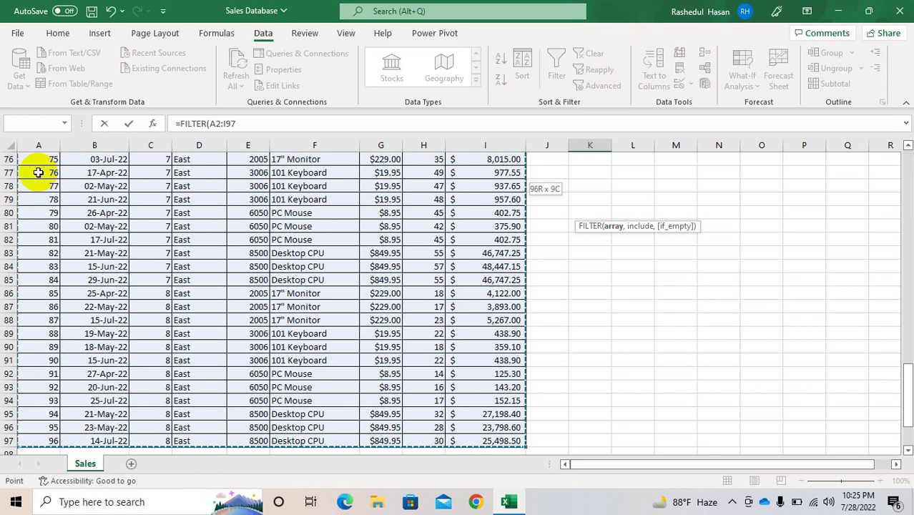
{"action": "left_click", "coordinate": [254, 129]}
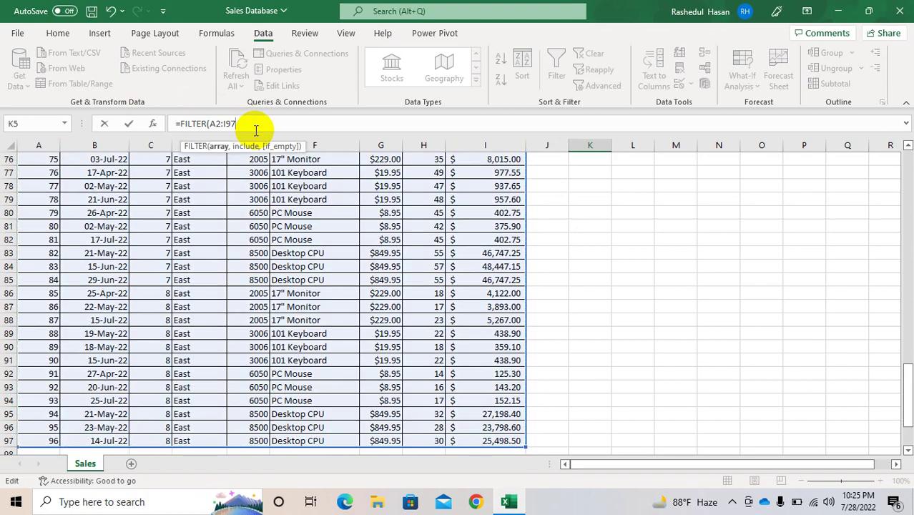
{"action": "type", "text": ","}
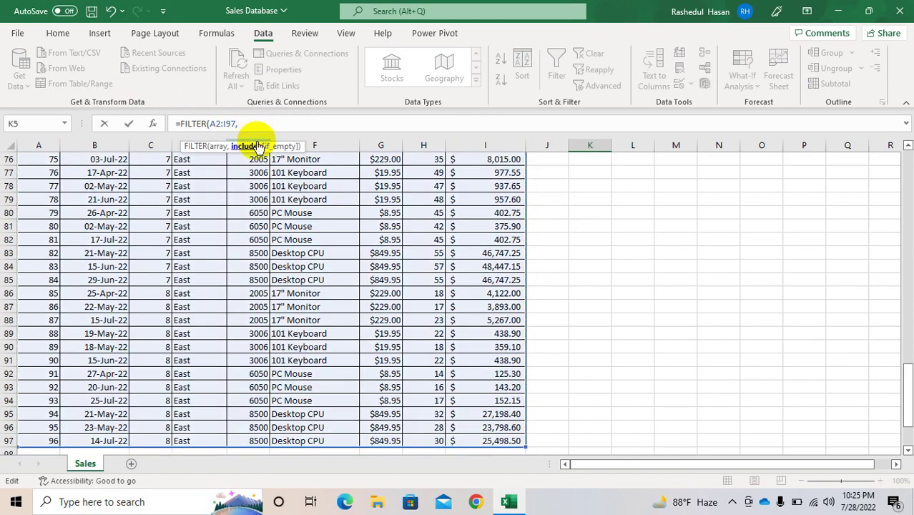
{"action": "left_click", "coordinate": [908, 160]}
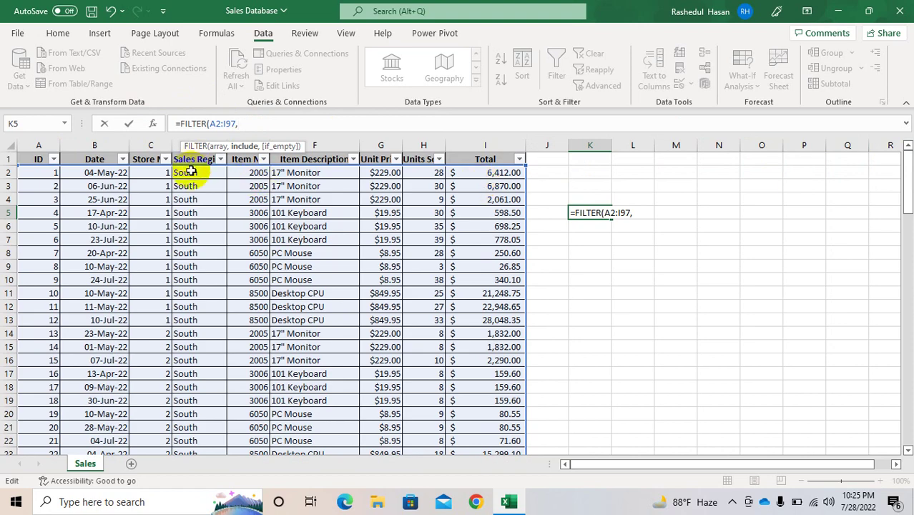
{"action": "left_click", "coordinate": [190, 172]}
{"action": "key", "text": "ctrl+shift+Down"}
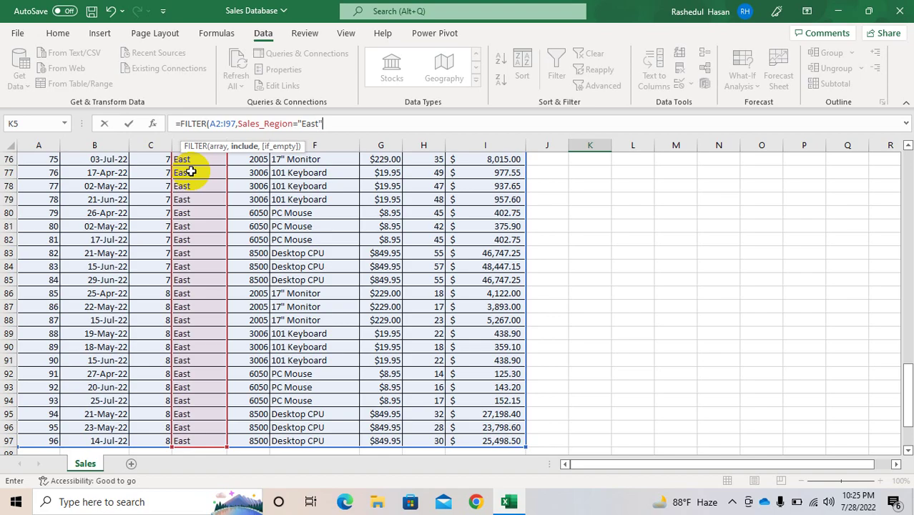
{"action": "key", "text": "Return"}
- Widen column P so that the item descriptions in the extracted East rows fit
{"action": "key", "text": "Right"}
{"action": "key", "text": "Right"}
{"action": "key", "text": "Right"}
{"action": "key", "text": "Right"}
{"action": "key", "text": "Right"}
{"action": "key", "text": "Right"}
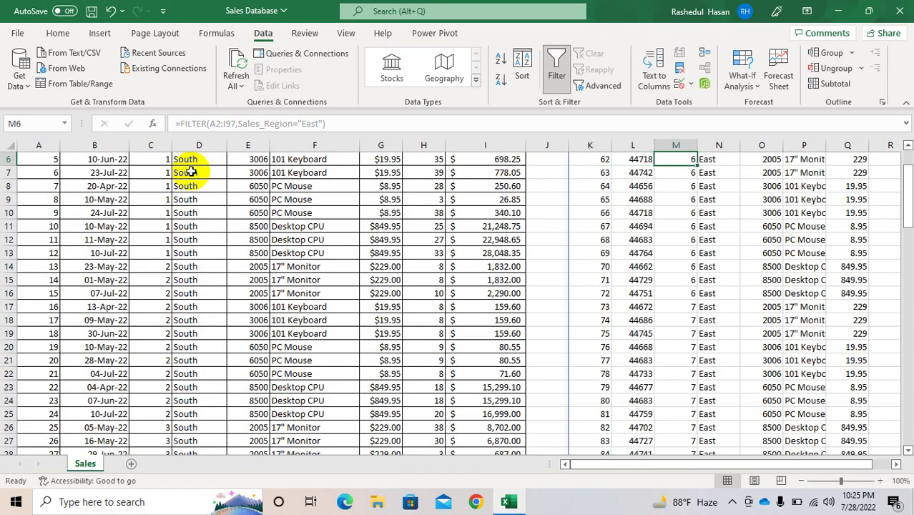
{"action": "key", "text": "Right"}
{"action": "key", "text": "Right"}
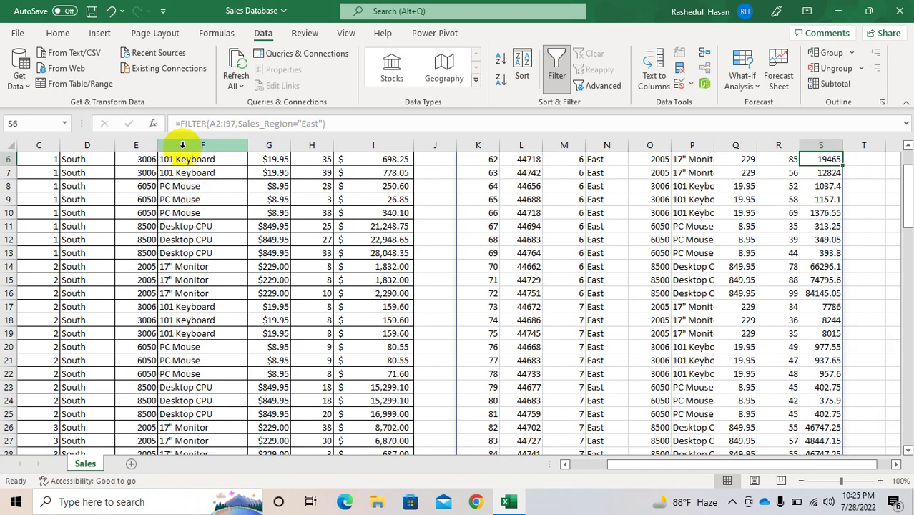
{"action": "left_click_drag", "start_coordinate": [712, 139], "coordinate": [748, 139]}
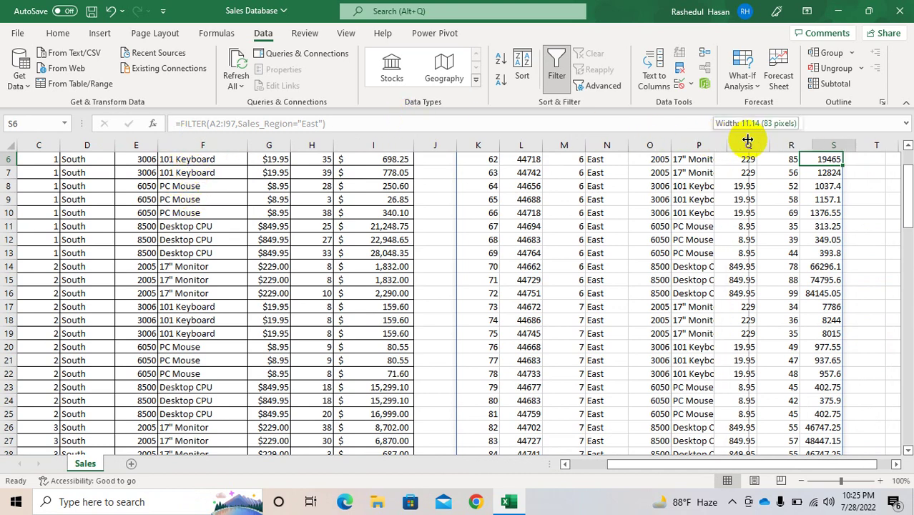
- Clear the contents of column K to remove the FILTER formula and its extracted rows
{"action": "left_click", "coordinate": [655, 213]}
{"action": "key", "text": "Up"}
{"action": "key", "text": "ctrl+Up"}
{"action": "key", "text": "ctrl+Up"}
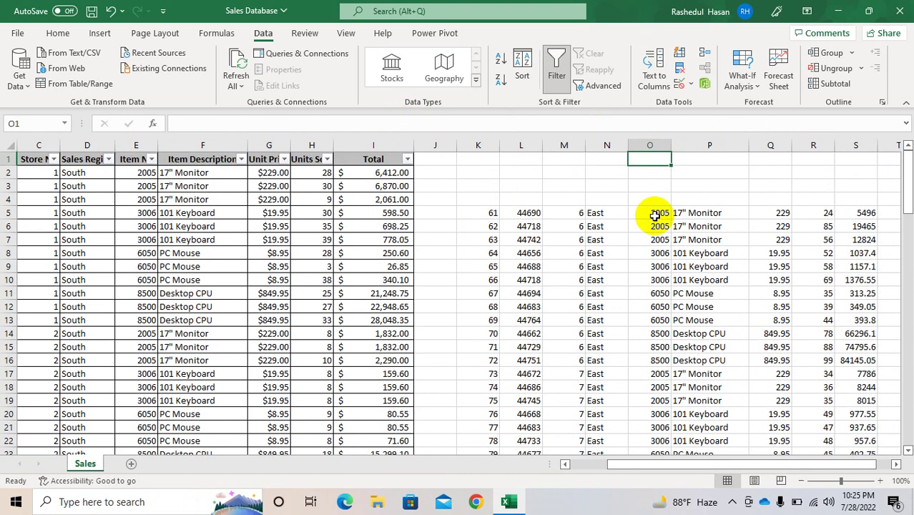
{"action": "left_click", "coordinate": [483, 213]}
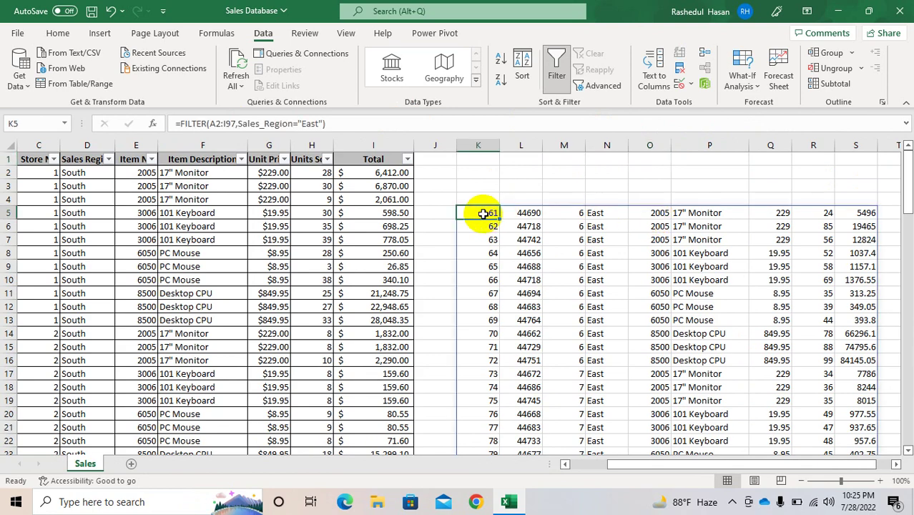
{"action": "key", "text": "ctrl+shift+Right"}
{"action": "key", "text": "ctrl+shift+Down"}
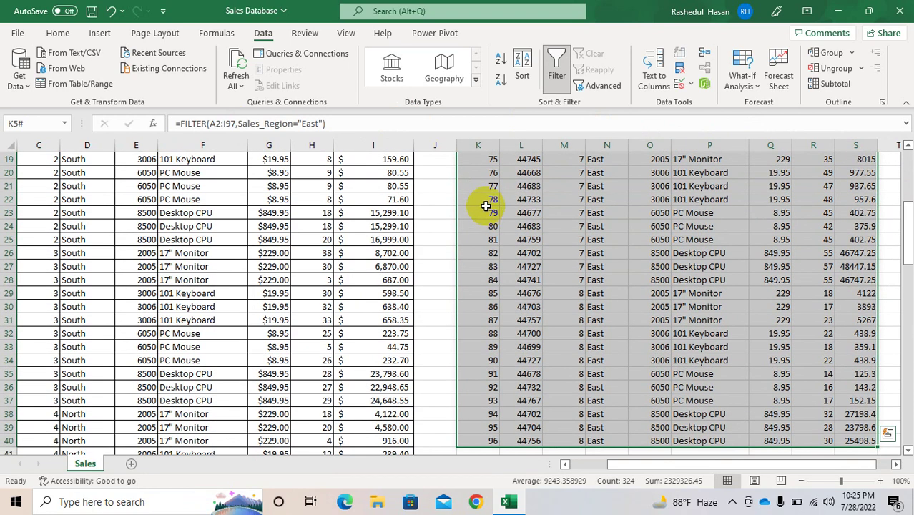
{"action": "right_click", "coordinate": [478, 138]}
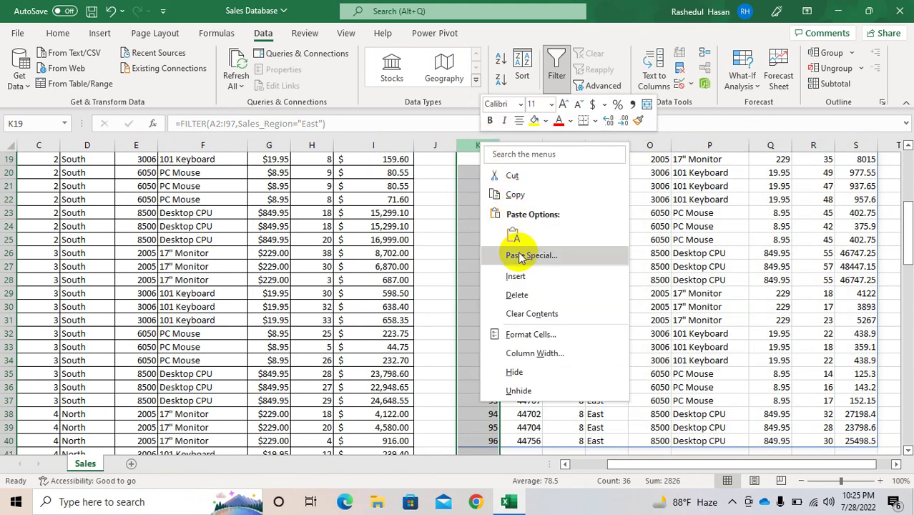
{"action": "left_click", "coordinate": [522, 314]}
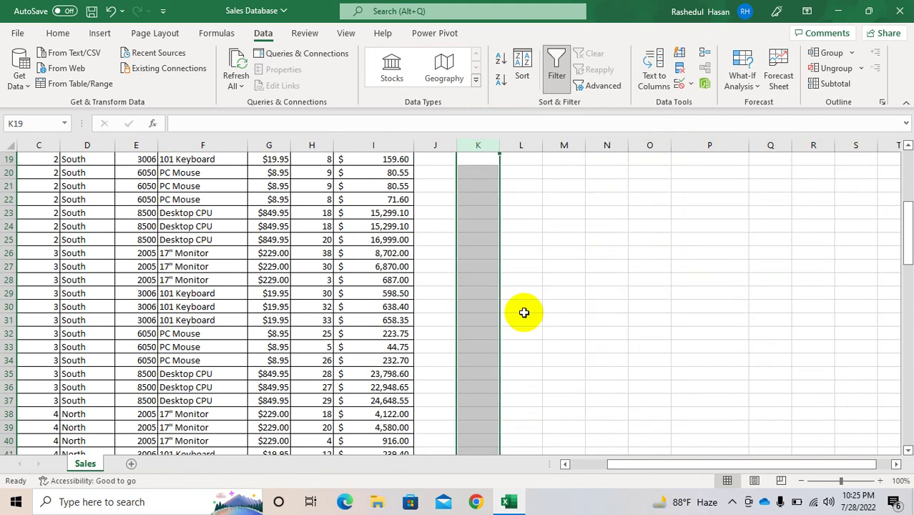
{"action": "left_click", "coordinate": [491, 204]}
{"action": "key", "text": "Up"}
{"action": "key", "text": "Up"}
{"action": "key", "text": "Up"}
{"action": "key", "text": "Up"}
{"action": "key", "text": "Up"}
{"action": "key", "text": "Up"}
{"action": "key", "text": "Up"}
{"action": "key", "text": "Up"}
{"action": "key", "text": "Up"}
{"action": "key", "text": "Up"}
{"action": "key", "text": "Up"}
{"action": "key", "text": "Up"}
{"action": "key", "text": "Up"}
{"action": "key", "text": "Up"}
{"action": "key", "text": "Up"}
{"action": "key", "text": "Up"}
{"action": "key", "text": "Up"}
{"action": "key", "text": "Up"}
{"action": "key", "text": "Up"}
{"action": "key", "text": "Up"}
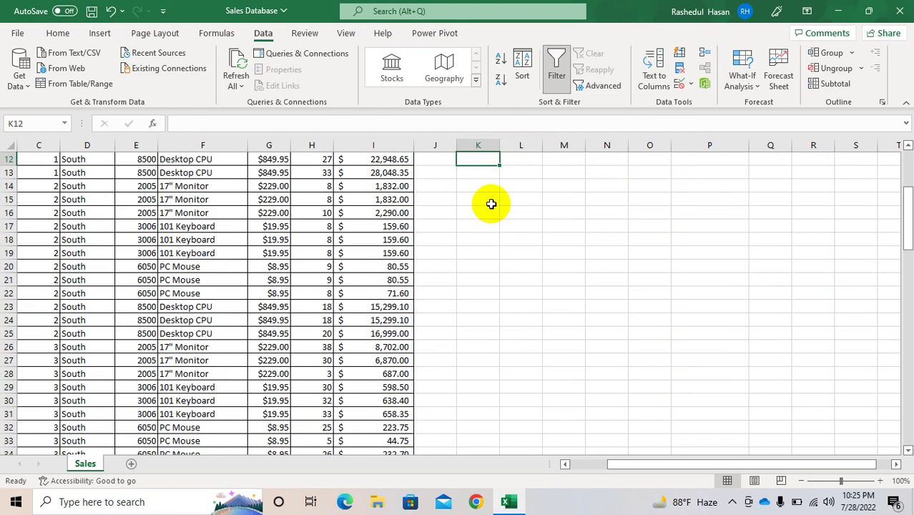
- Enter =UNIQUE(Item_Description) in cell K5 to list the distinct item descriptions, and widen column K to fit them
{"action": "left_click", "coordinate": [476, 210]}
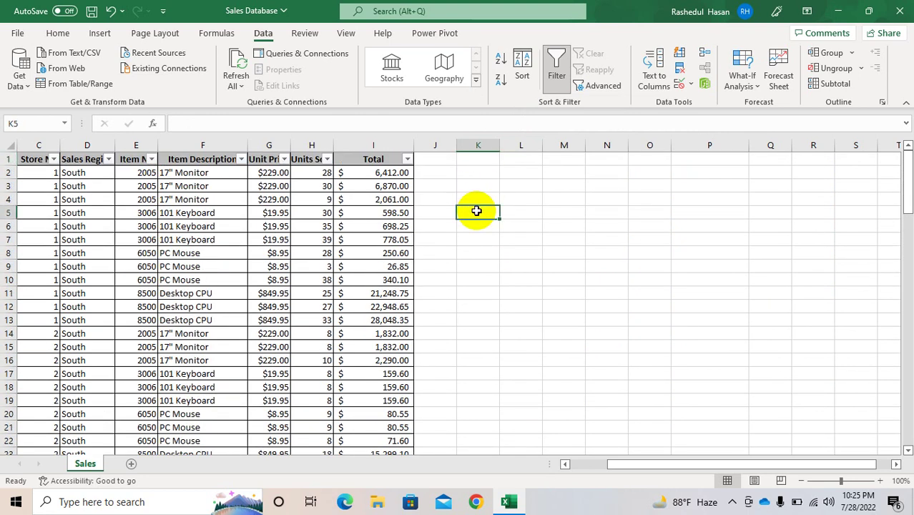
{"action": "type", "text": "=uni"}
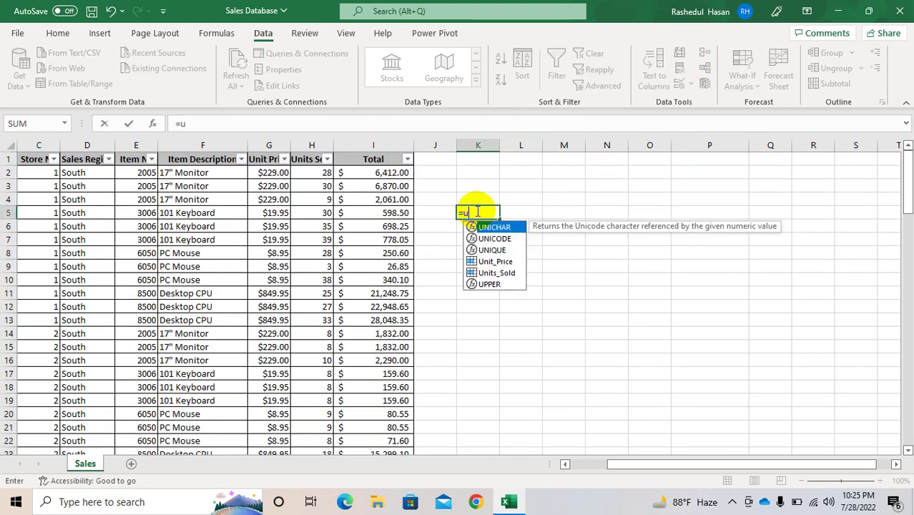
{"action": "key", "text": "Down"}
{"action": "key", "text": "Down"}
{"action": "key", "text": "Tab"}
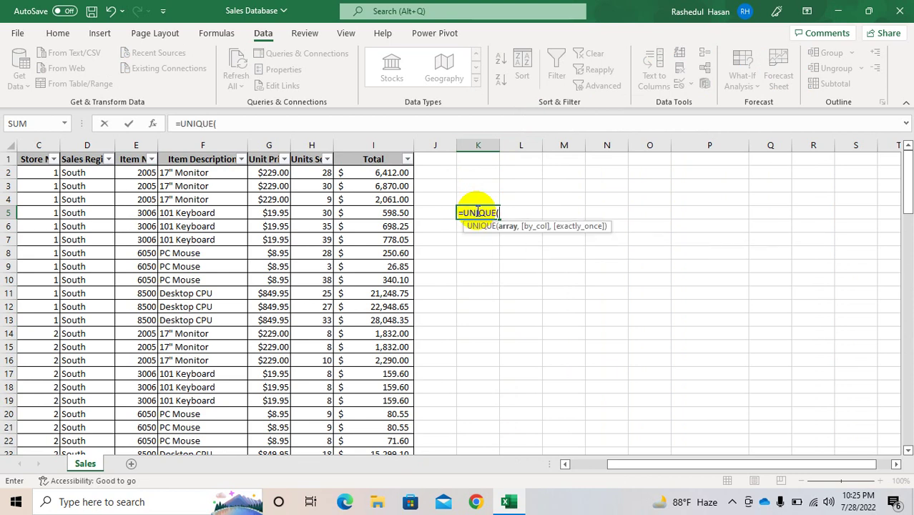
{"action": "type", "text": "it"}
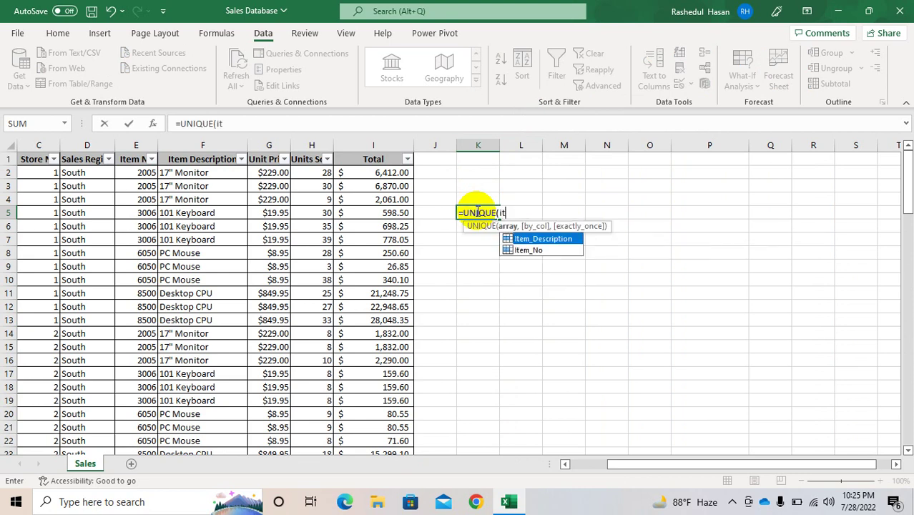
{"action": "key", "text": "Tab"}
{"action": "key", "text": "Return"}
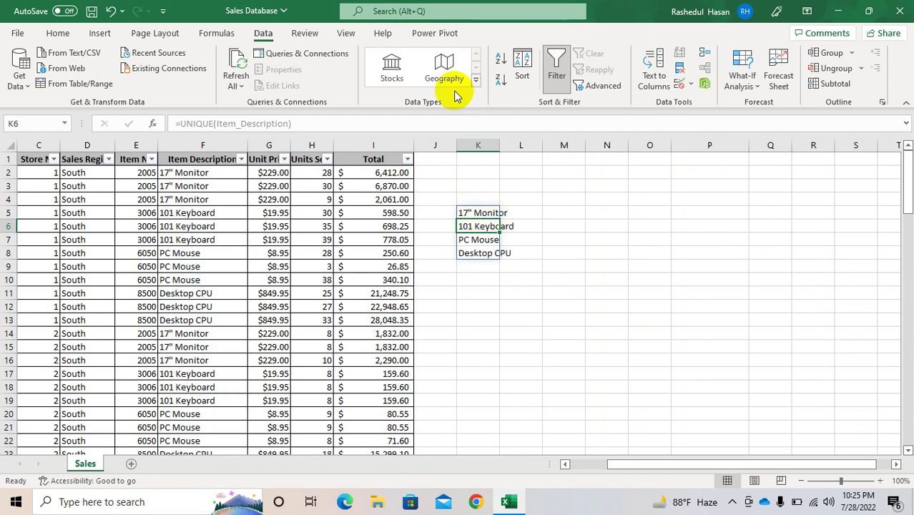
{"action": "left_click_drag", "start_coordinate": [500, 149], "coordinate": [520, 152]}
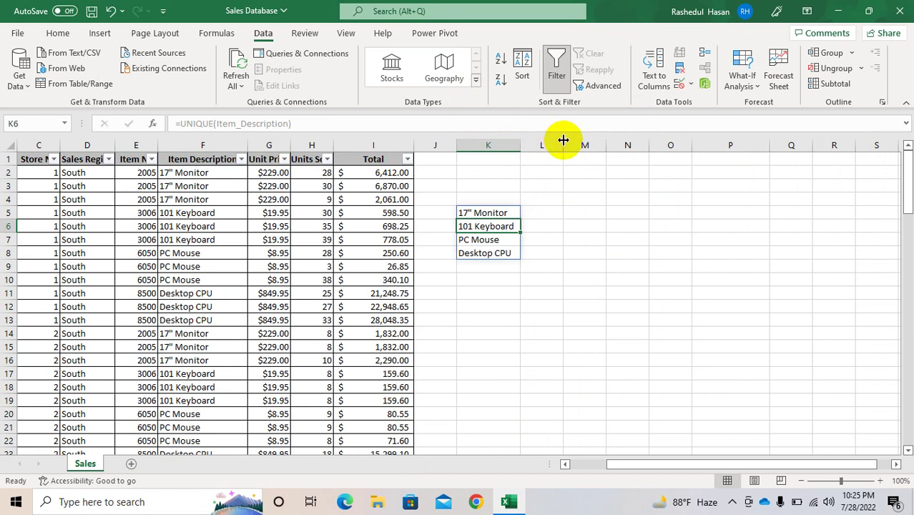
- Widen column M and add list data validation to cell M5 with the source =$K$5:$K$8
{"action": "left_click_drag", "start_coordinate": [607, 141], "coordinate": [638, 143]}
{"action": "left_click", "coordinate": [597, 213]}
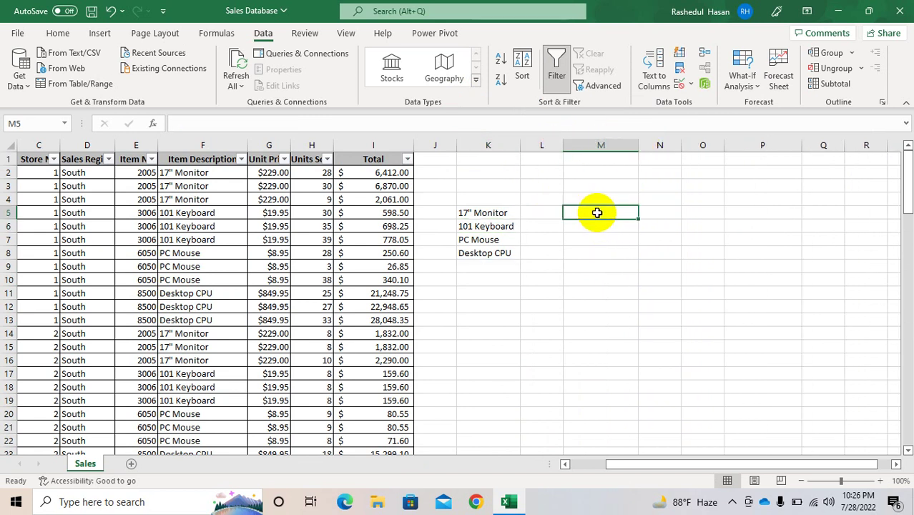
{"action": "left_click", "coordinate": [688, 86]}
{"action": "left_click", "coordinate": [692, 101]}
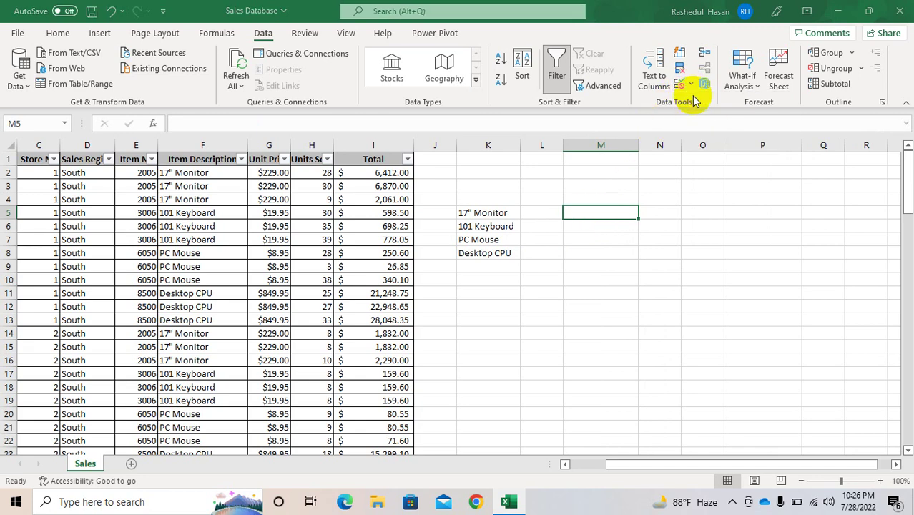
{"action": "left_click", "coordinate": [393, 147]}
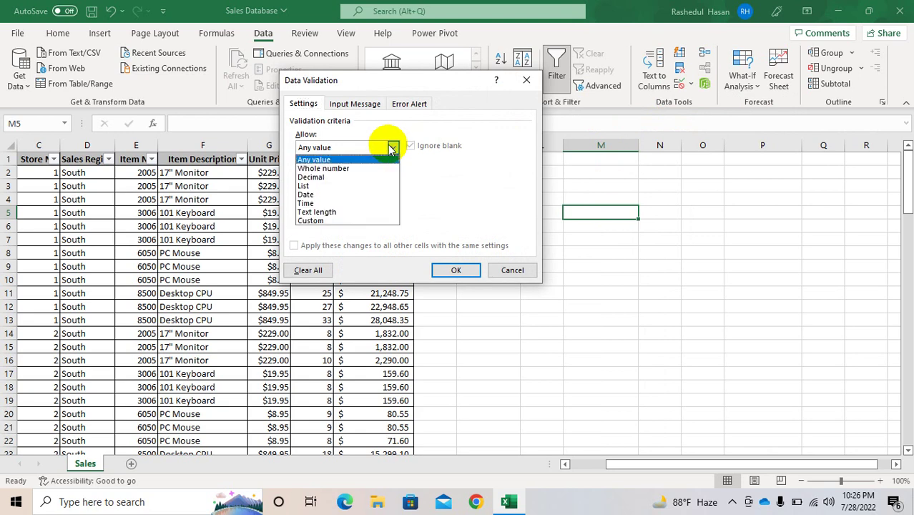
{"action": "left_click", "coordinate": [331, 187]}
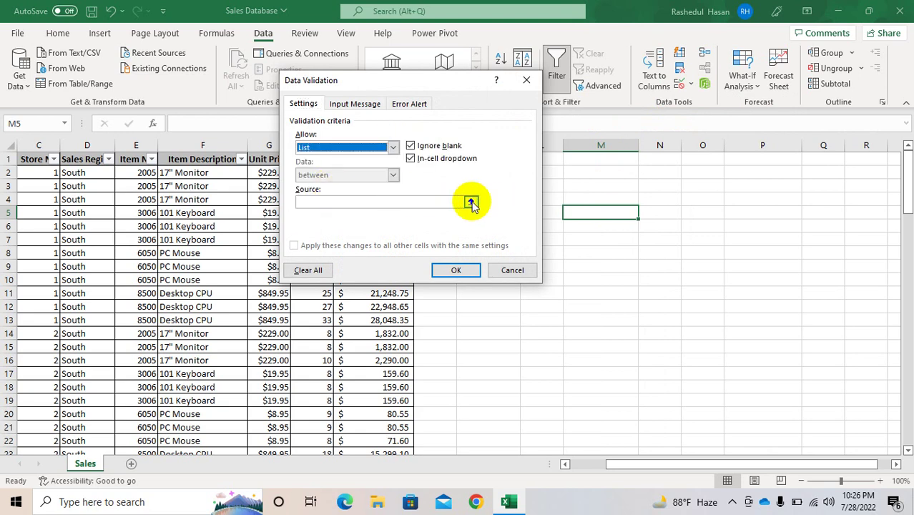
{"action": "left_click", "coordinate": [477, 203]}
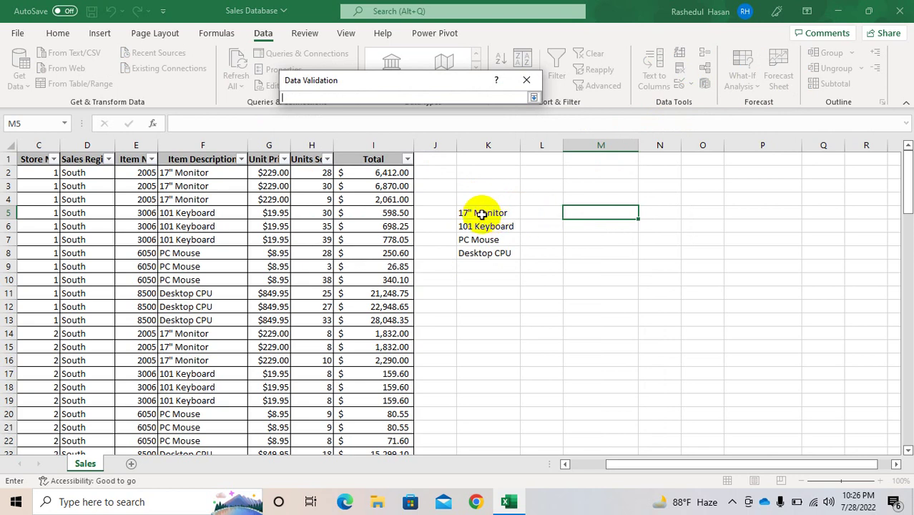
{"action": "left_click", "coordinate": [479, 211]}
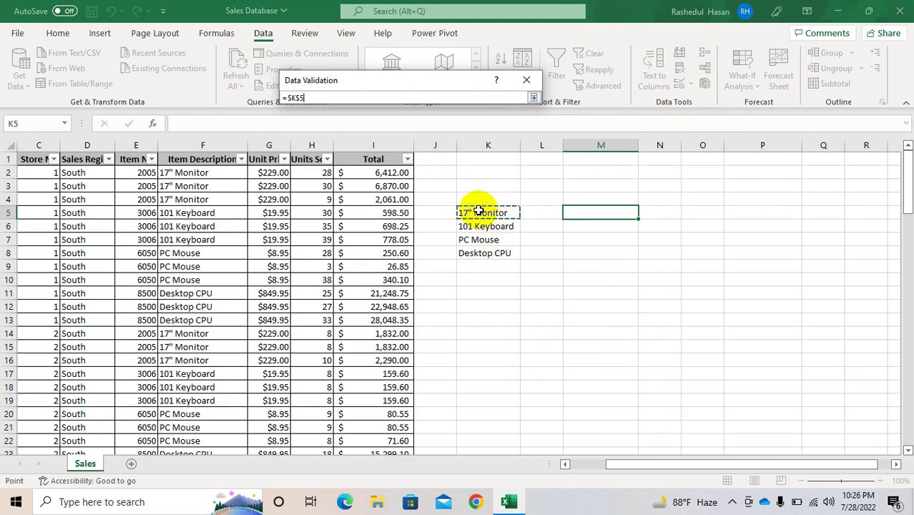
{"action": "left_click_drag", "start_coordinate": [479, 210], "coordinate": [471, 255]}
{"action": "key", "text": "Return"}
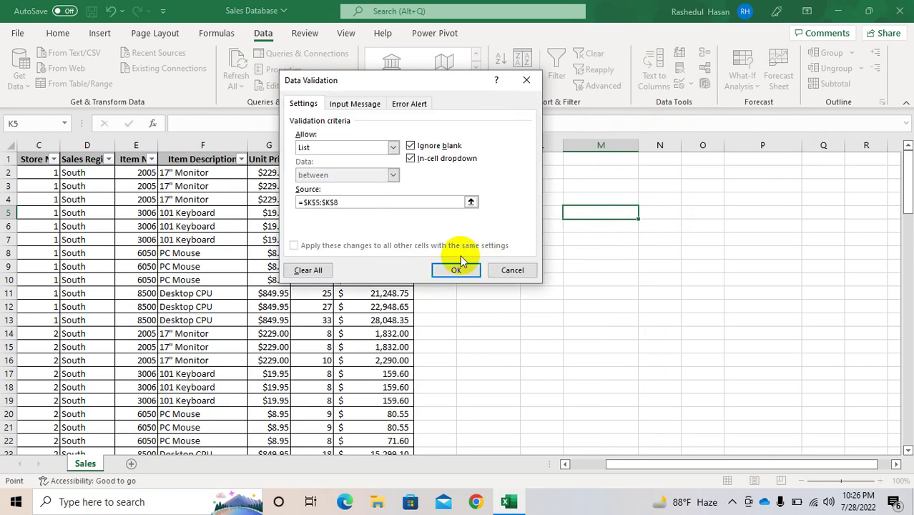
{"action": "left_click", "coordinate": [459, 262]}
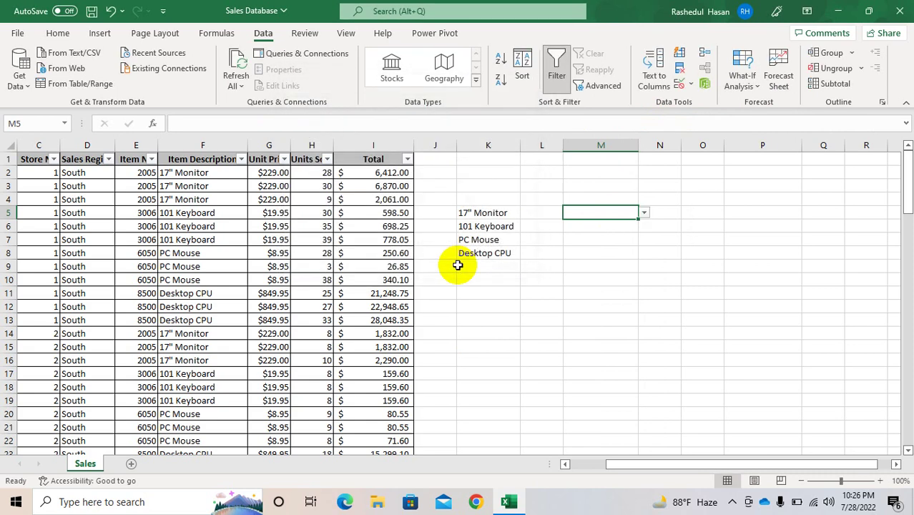
- Try the drop-down list in cell M5 with 17" Monitor and set it to 101 Keyboard
{"action": "left_click", "coordinate": [644, 214]}
{"action": "left_click", "coordinate": [592, 223]}
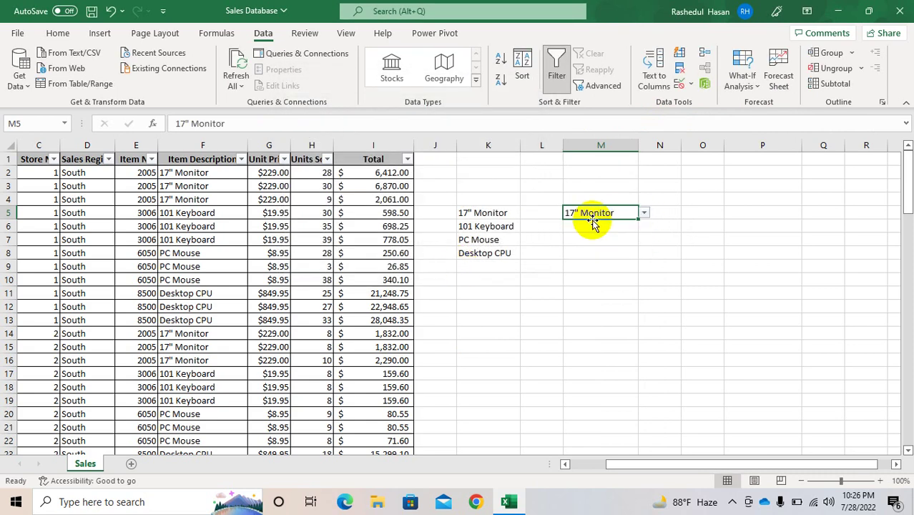
{"action": "left_click", "coordinate": [643, 213]}
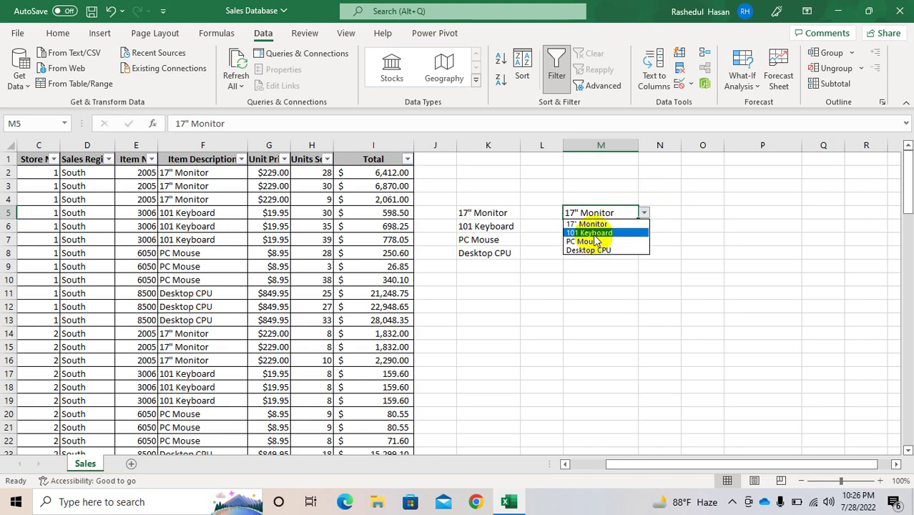
{"action": "left_click", "coordinate": [592, 232]}
{"action": "left_click", "coordinate": [676, 228]}
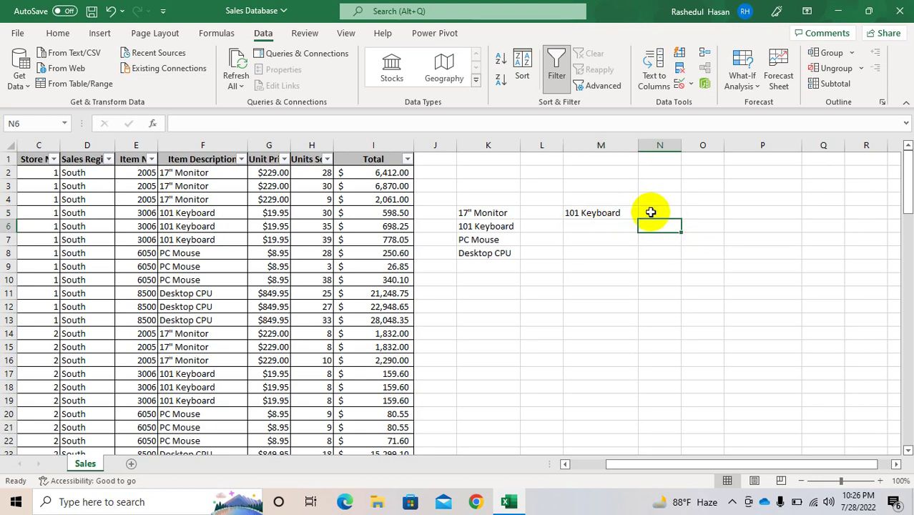
- Start a FILTER formula in cell N5 with the sales data range A2:I97 as its array
{"action": "left_click", "coordinate": [650, 212]}
{"action": "type", "text": "=FILTER("}
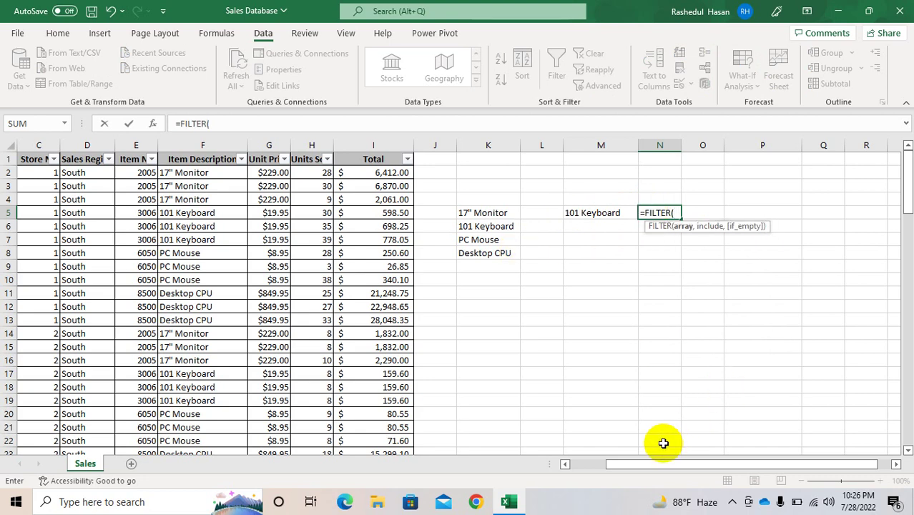
{"action": "left_click_drag", "start_coordinate": [636, 465], "coordinate": [565, 466]}
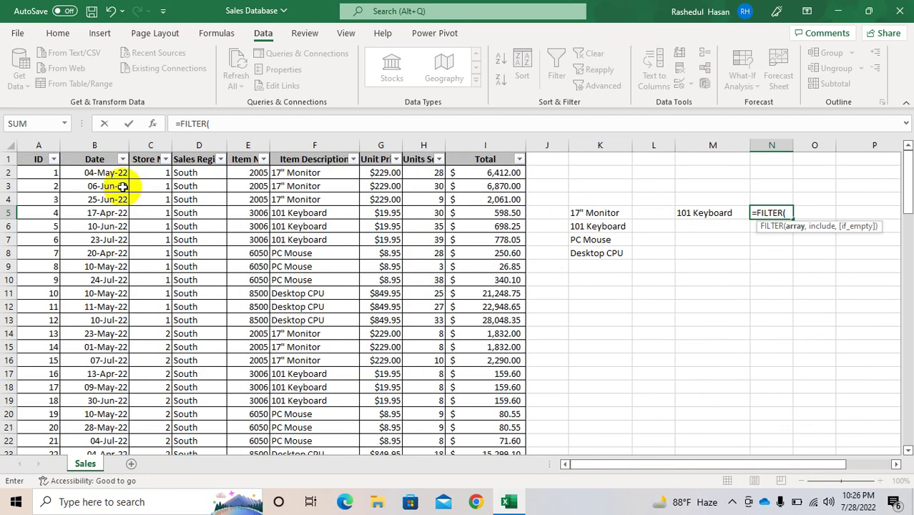
{"action": "left_click", "coordinate": [44, 173]}
{"action": "key", "text": "ctrl+shift+Right"}
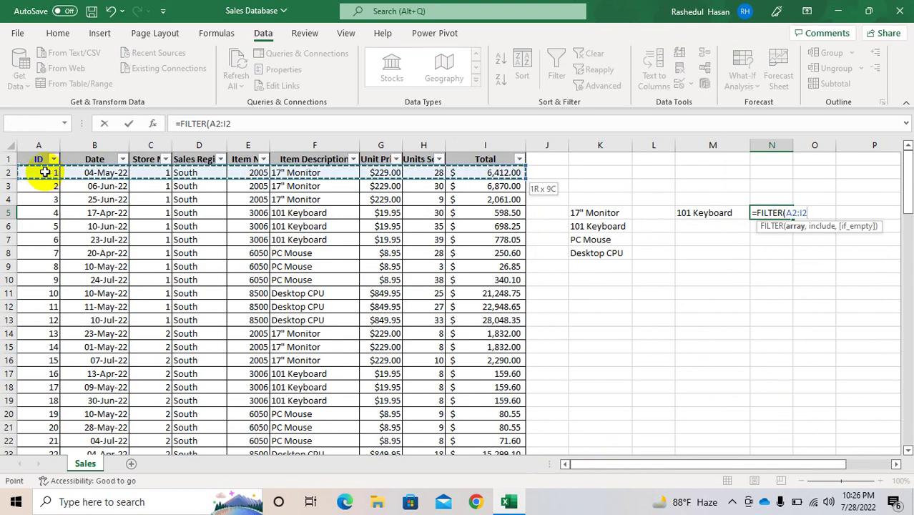
{"action": "key", "text": "ctrl+shift+Down"}
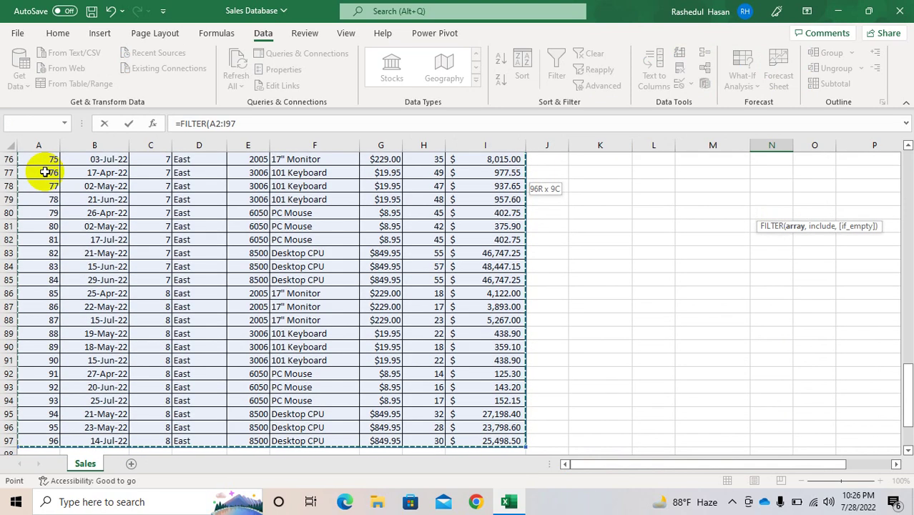
{"action": "left_click", "coordinate": [244, 125]}
{"action": "type", "text": ","}
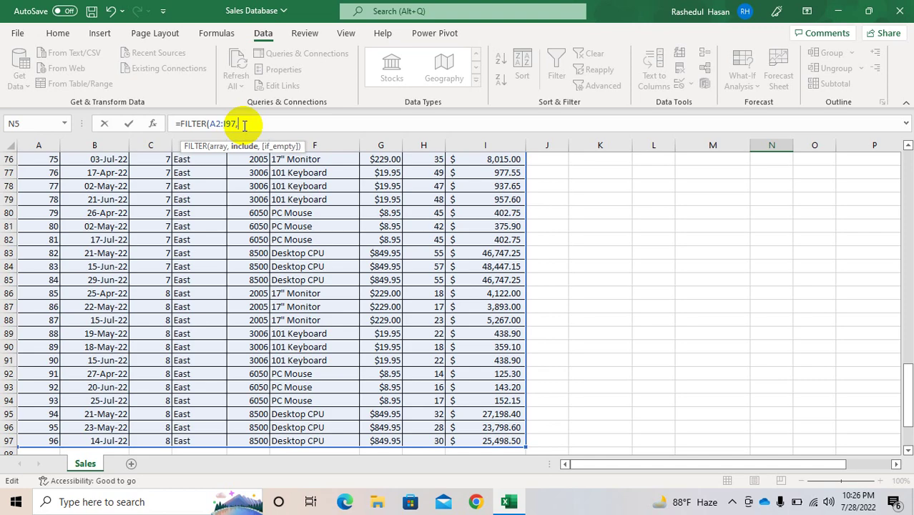
- Complete the FILTER formula in cell N5 with the include condition Item_Description=M5
{"action": "scroll", "coordinate": [906, 177], "scroll_direction": "up", "scroll_amount": 20}
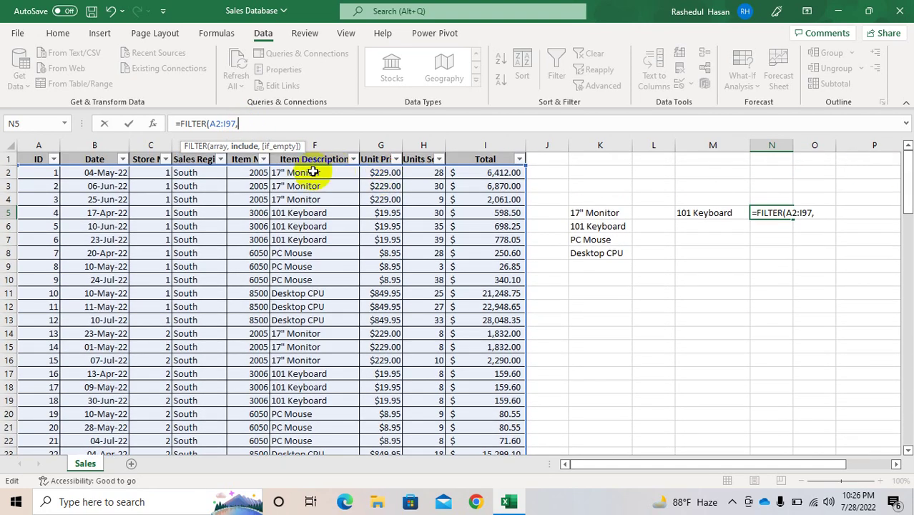
{"action": "left_click", "coordinate": [315, 172]}
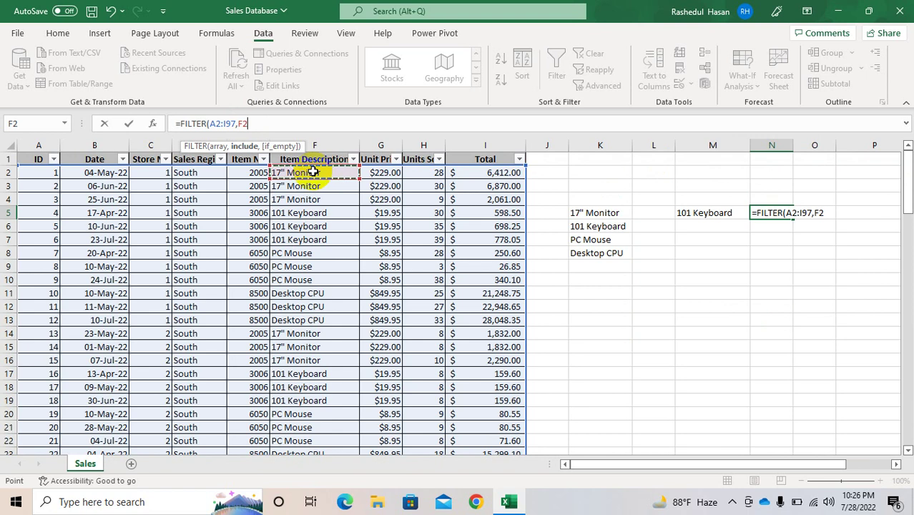
{"action": "key", "text": "ctrl+shift+Down"}
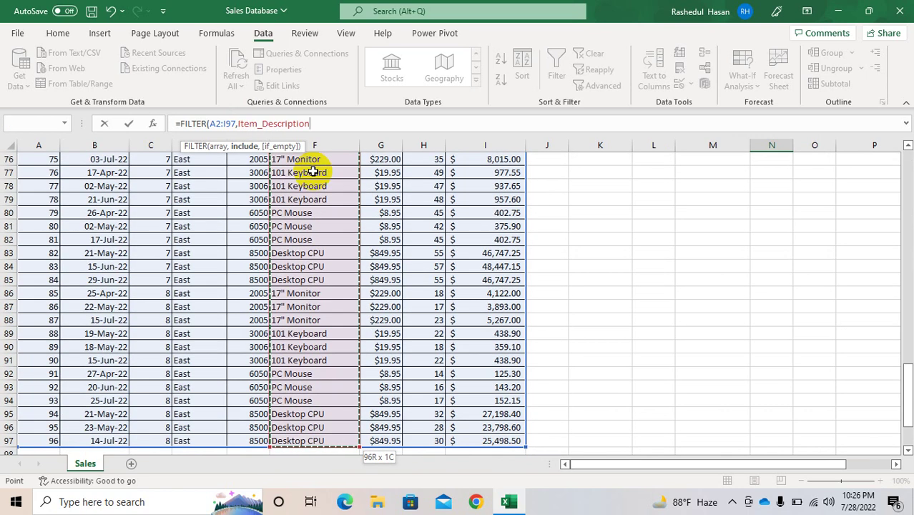
{"action": "type", "text": "="}
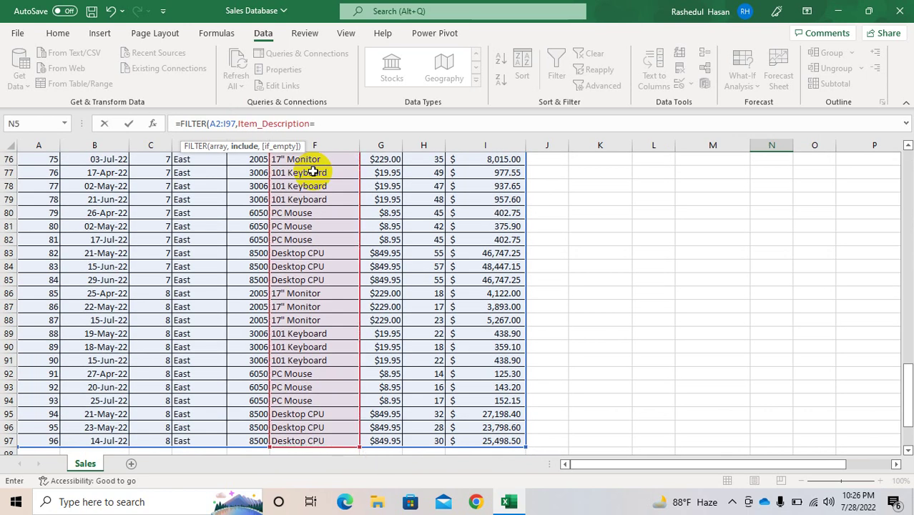
{"action": "left_click", "coordinate": [906, 175]}
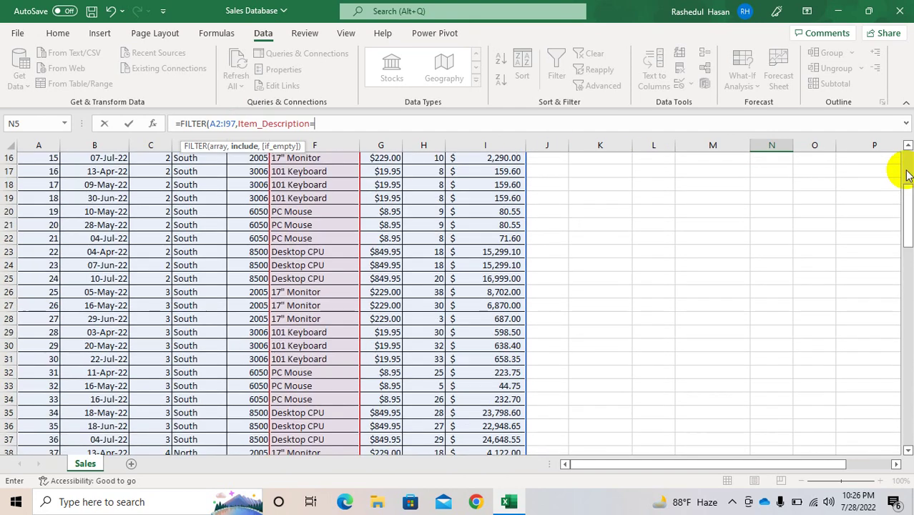
{"action": "left_click", "coordinate": [907, 175]}
{"action": "left_click", "coordinate": [719, 213]}
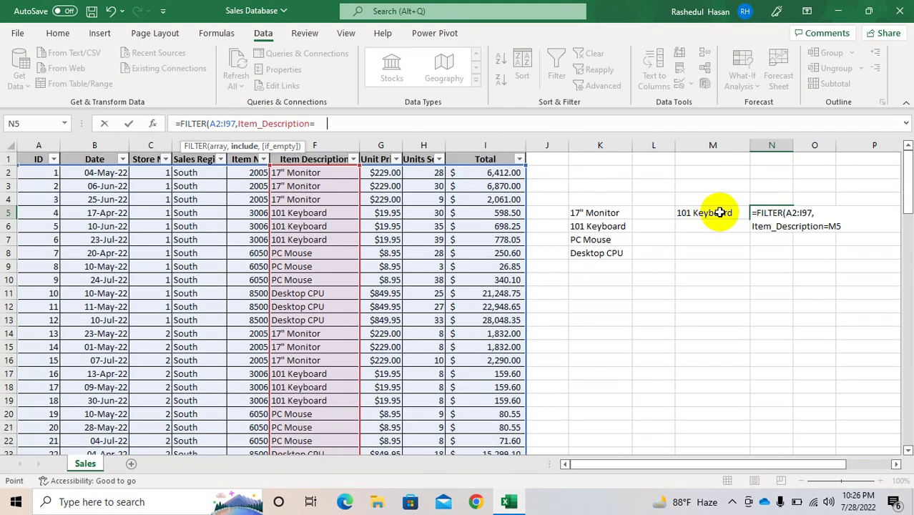
{"action": "key", "text": "Return"}
- Widen column S so that the item descriptions in the extracted rows fit
{"action": "left_click", "coordinate": [715, 212]}
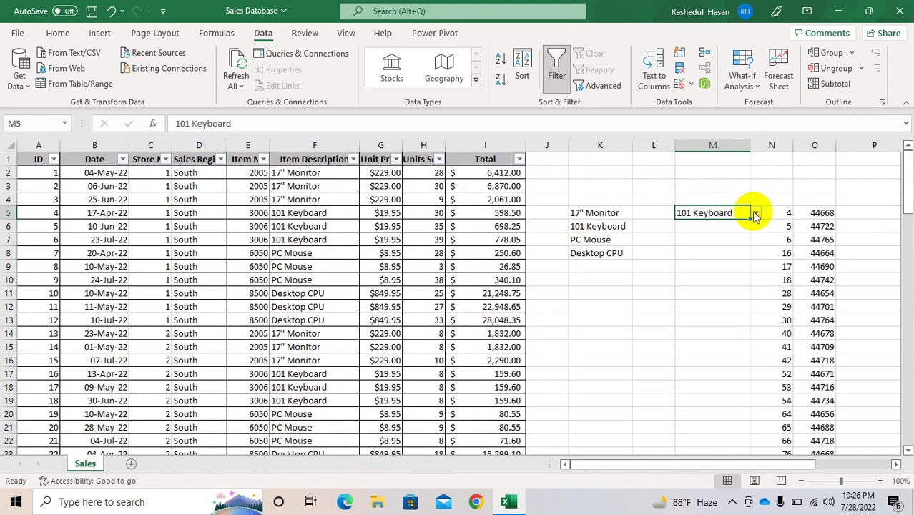
{"action": "left_click", "coordinate": [756, 214]}
{"action": "left_click", "coordinate": [856, 466]}
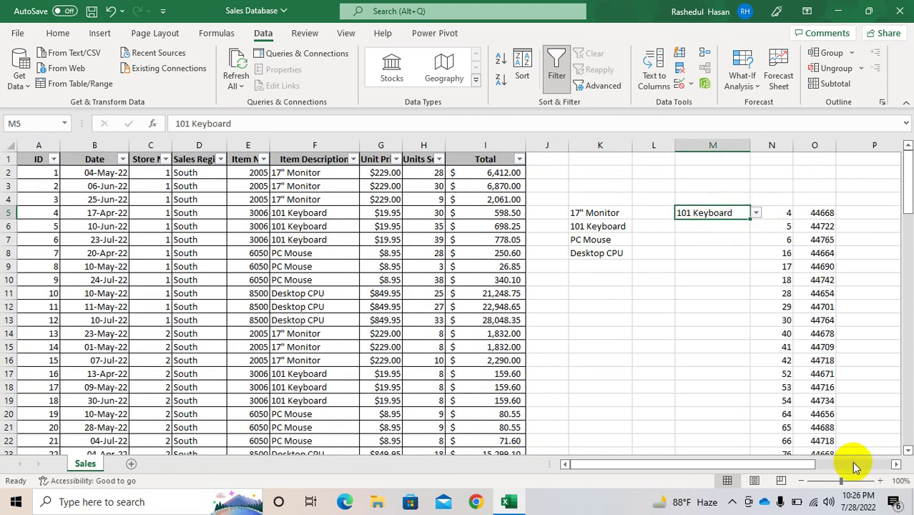
{"action": "left_click", "coordinate": [855, 466]}
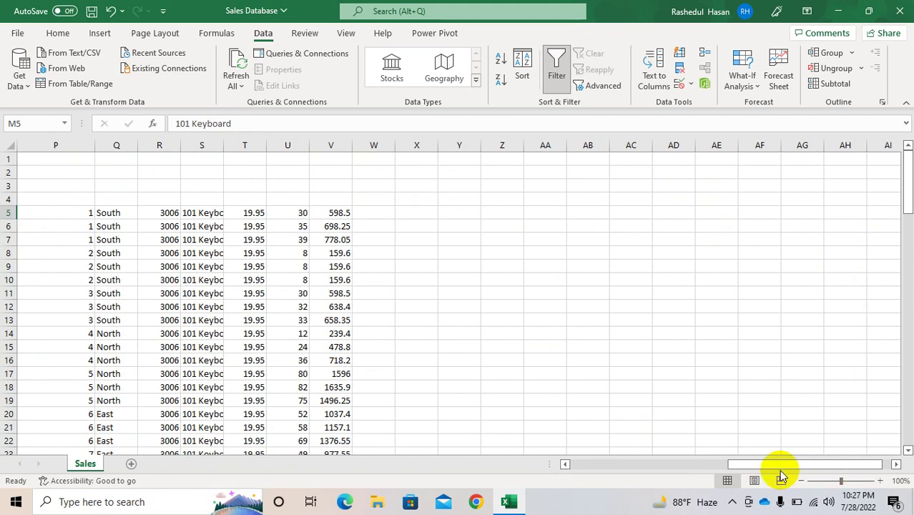
{"action": "left_click_drag", "start_coordinate": [781, 475], "coordinate": [689, 476]}
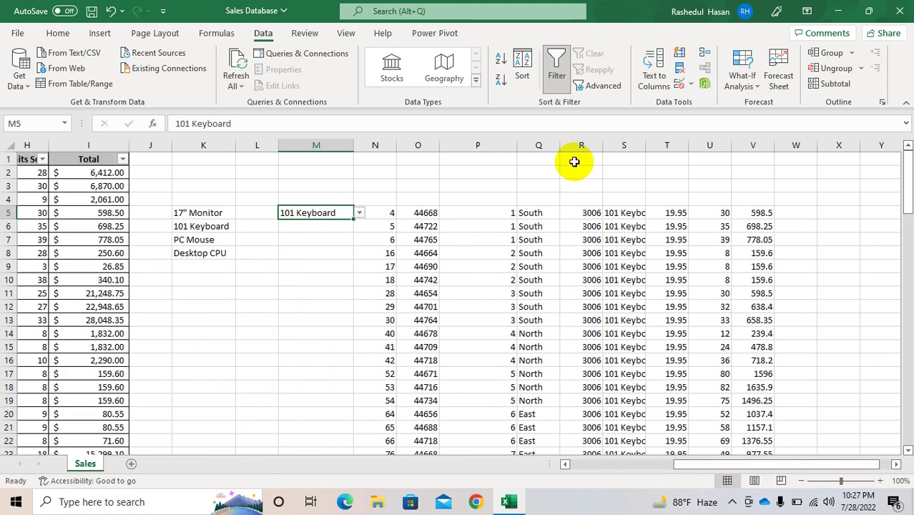
{"action": "left_click_drag", "start_coordinate": [662, 143], "coordinate": [690, 144]}
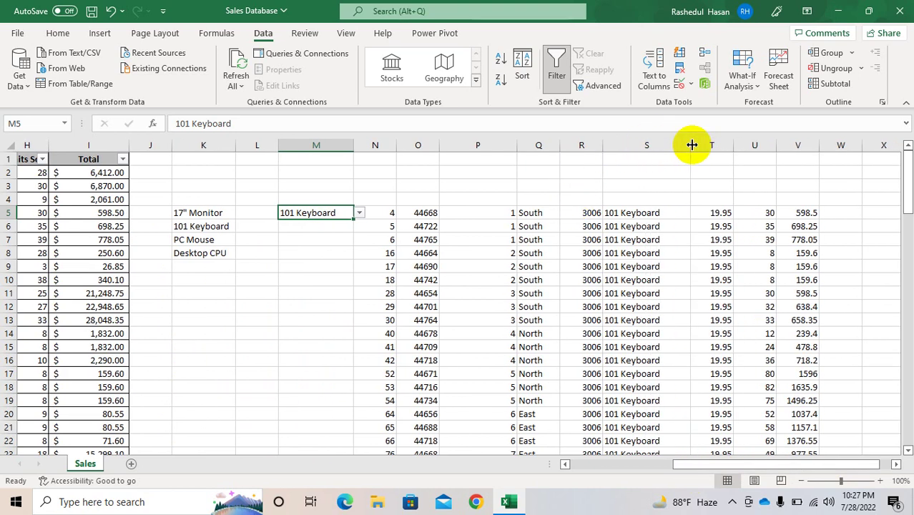
- Test the dynamic filter by switching cell M5 through 101 Keyboard, PC Mouse and Desktop CPU, ending on 17" Monitor
{"action": "left_click", "coordinate": [360, 214]}
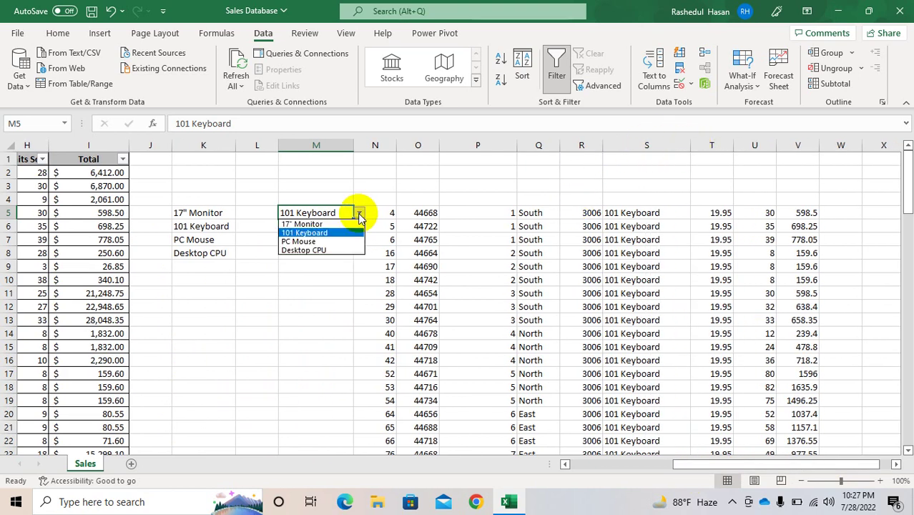
{"action": "left_click", "coordinate": [338, 233]}
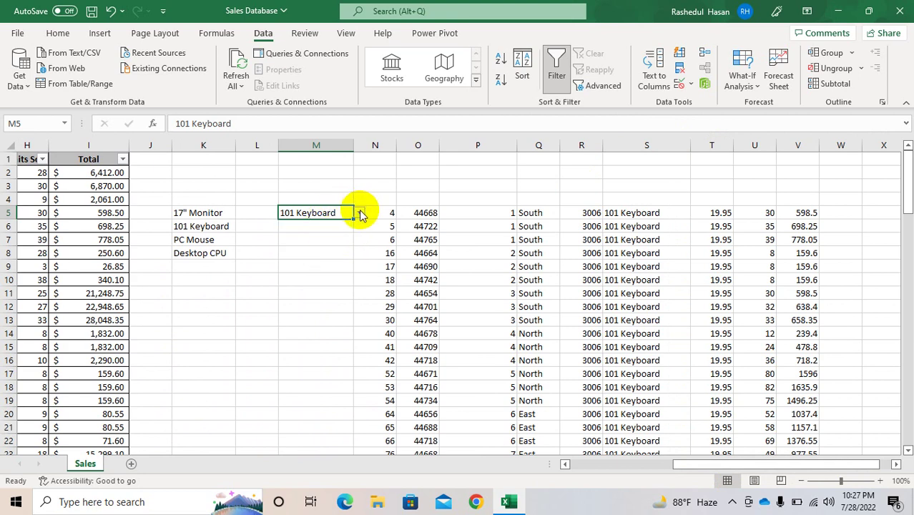
{"action": "left_click", "coordinate": [361, 214]}
{"action": "left_click", "coordinate": [318, 242]}
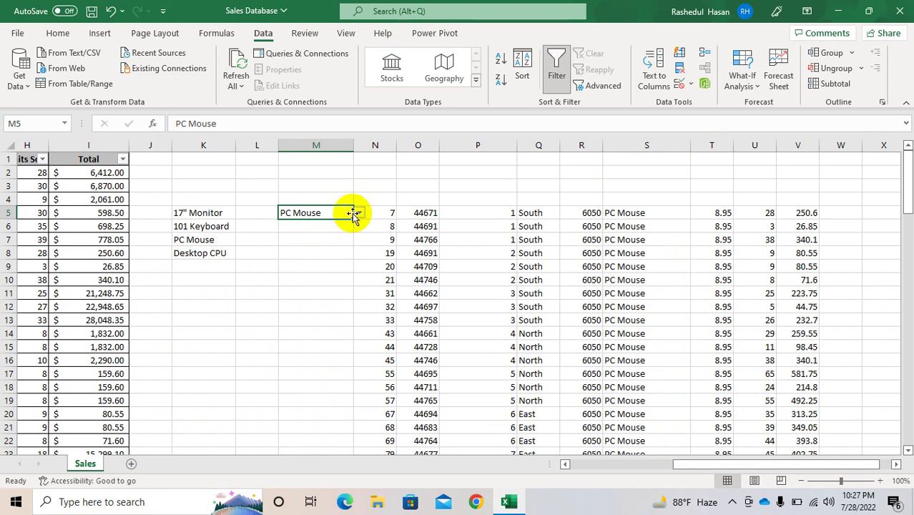
{"action": "left_click", "coordinate": [360, 217]}
{"action": "left_click", "coordinate": [320, 251]}
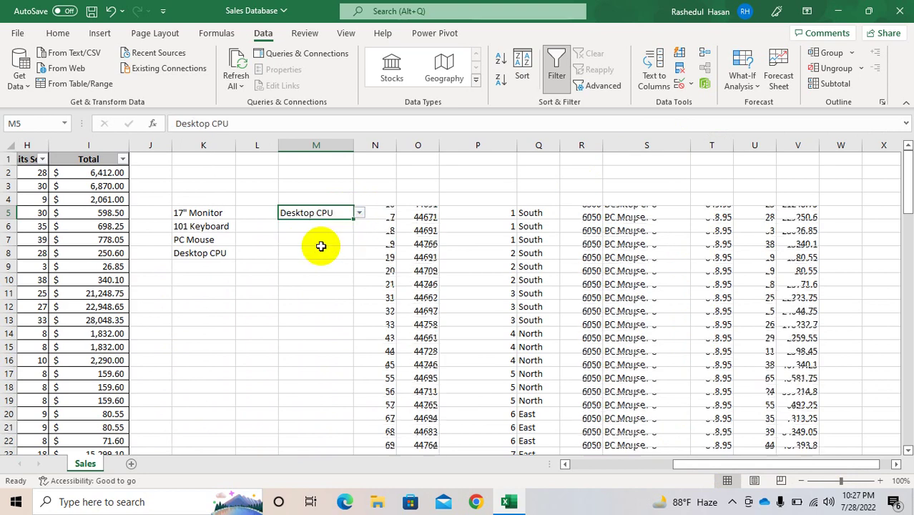
{"action": "left_click", "coordinate": [359, 213]}
{"action": "left_click", "coordinate": [305, 225]}
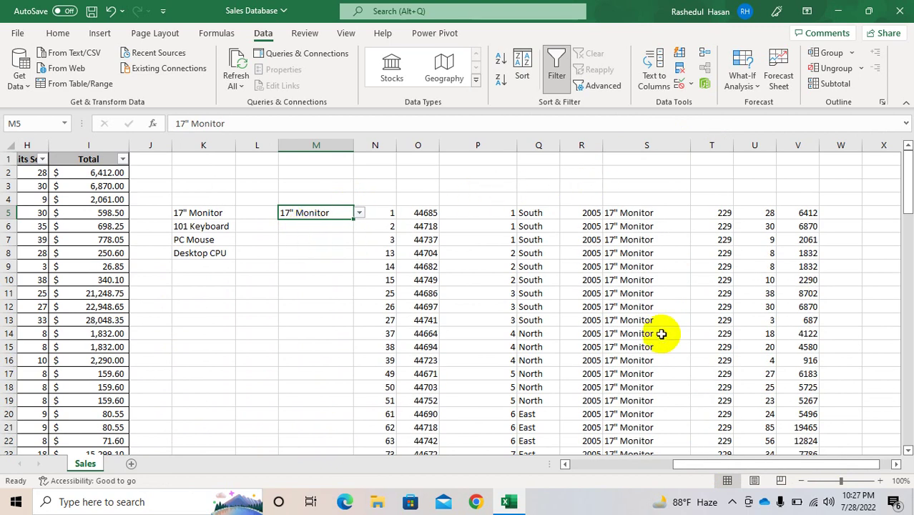
{"action": "left_click", "coordinate": [732, 503]}
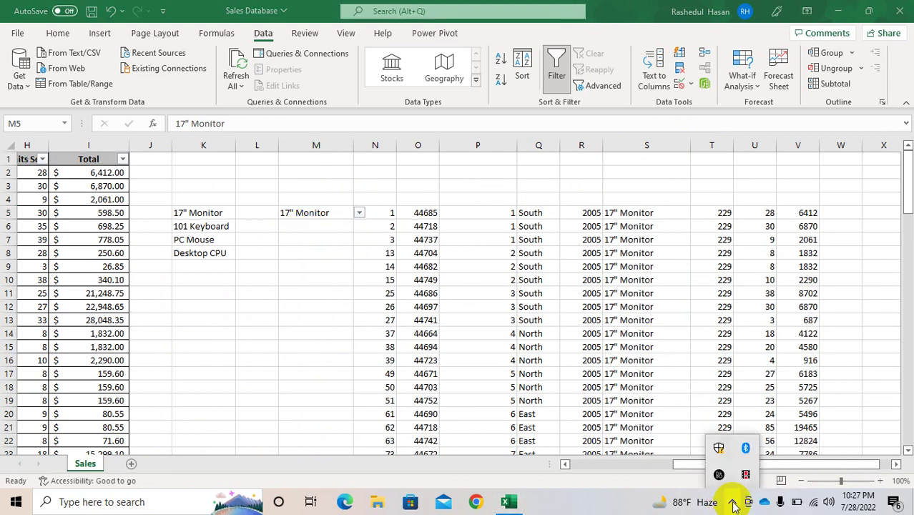